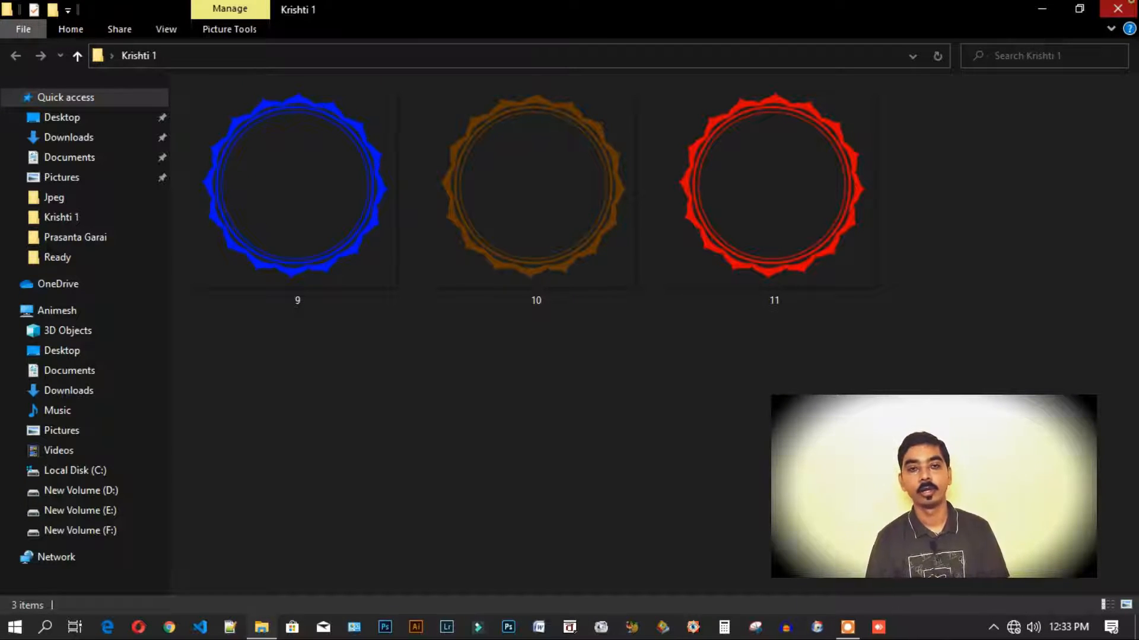
- Close the Krishti 1 folder window
{"action": "left_click", "coordinate": [1117, 8]}
- Open the Krishti 2 folder and preview flower image 1 in the photo viewer
{"action": "double_click", "coordinate": [338, 555]}
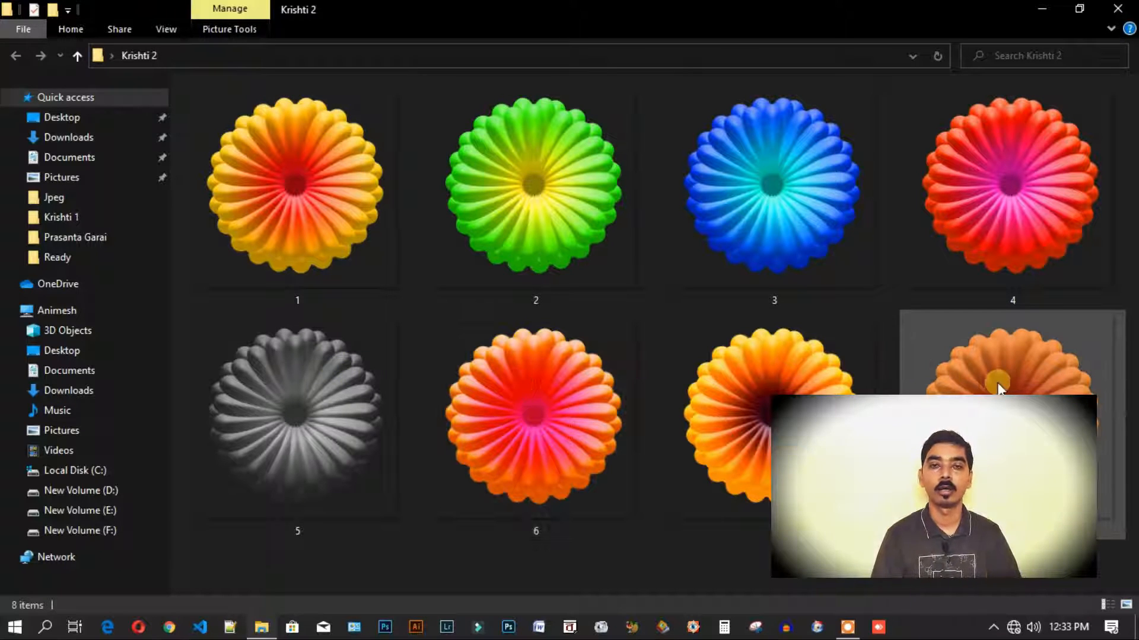
{"action": "left_click", "coordinate": [341, 210]}
{"action": "double_click", "coordinate": [342, 212]}
{"action": "scroll", "coordinate": [798, 233], "scroll_direction": "up", "scroll_amount": 5}
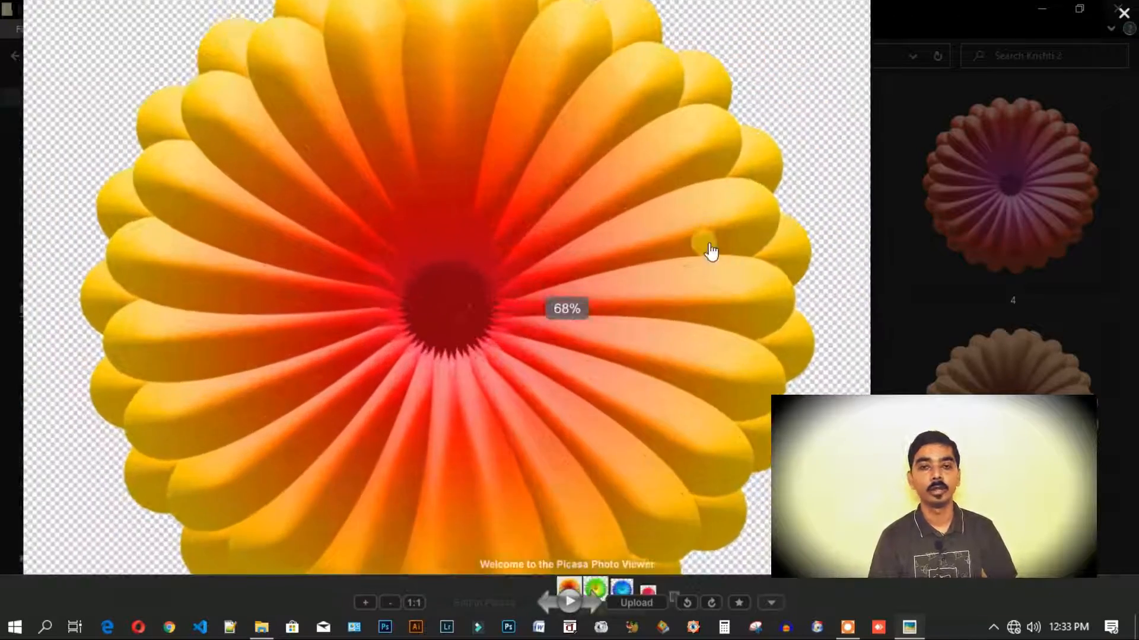
{"action": "scroll", "coordinate": [711, 252], "scroll_direction": "down", "scroll_amount": 8}
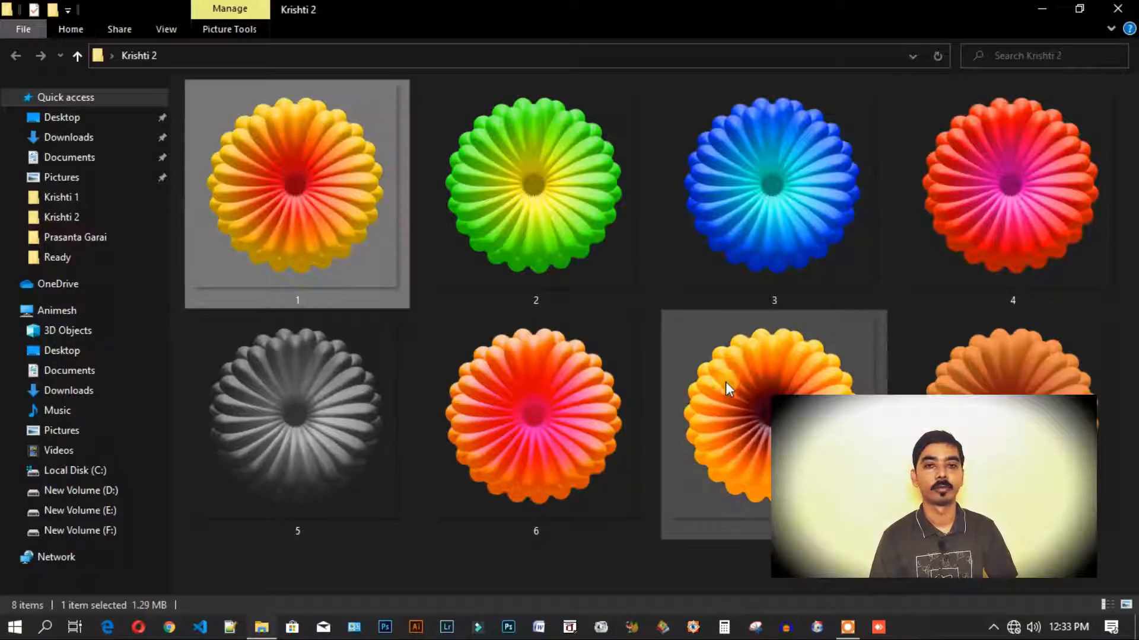
- View the orange flower 7 full size in Picasa Photo Viewer
{"action": "left_click", "coordinate": [765, 439]}
{"action": "double_click", "coordinate": [731, 429]}
{"action": "scroll", "coordinate": [628, 358], "scroll_direction": "up", "scroll_amount": 4}
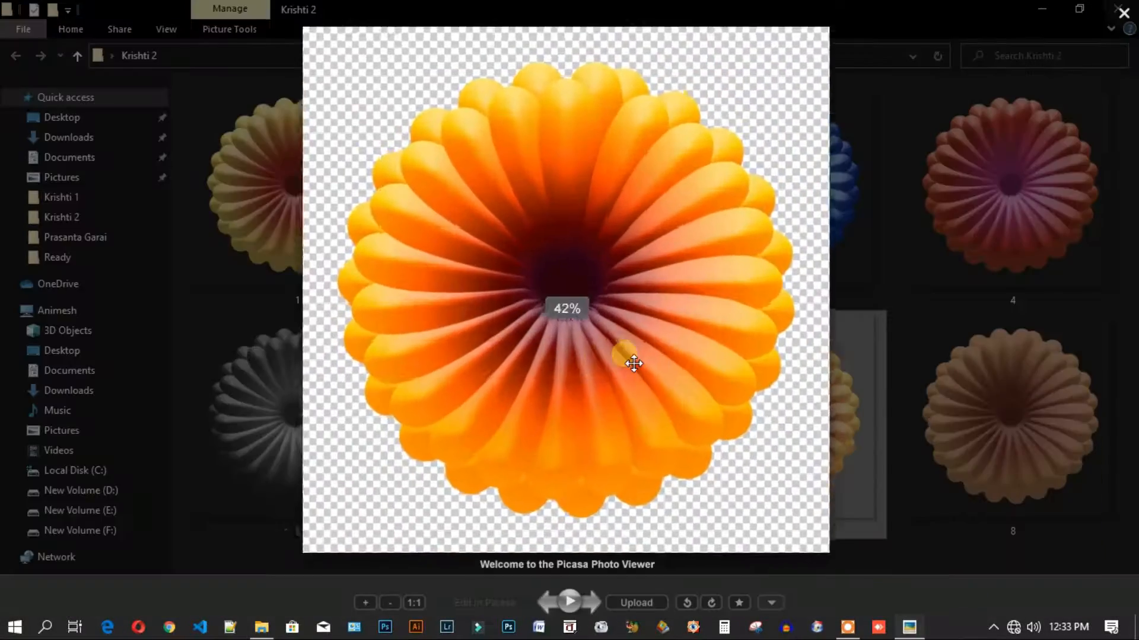
{"action": "scroll", "coordinate": [652, 461], "scroll_direction": "down", "scroll_amount": 6}
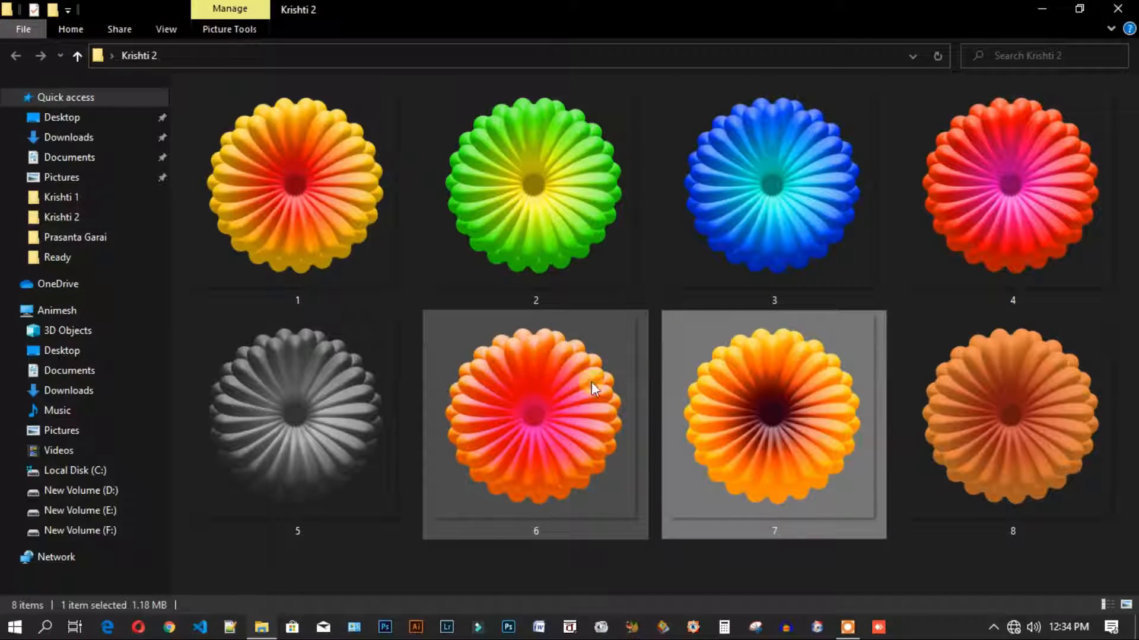
{"action": "right_click", "coordinate": [546, 188]}
{"action": "left_click", "coordinate": [594, 600]}
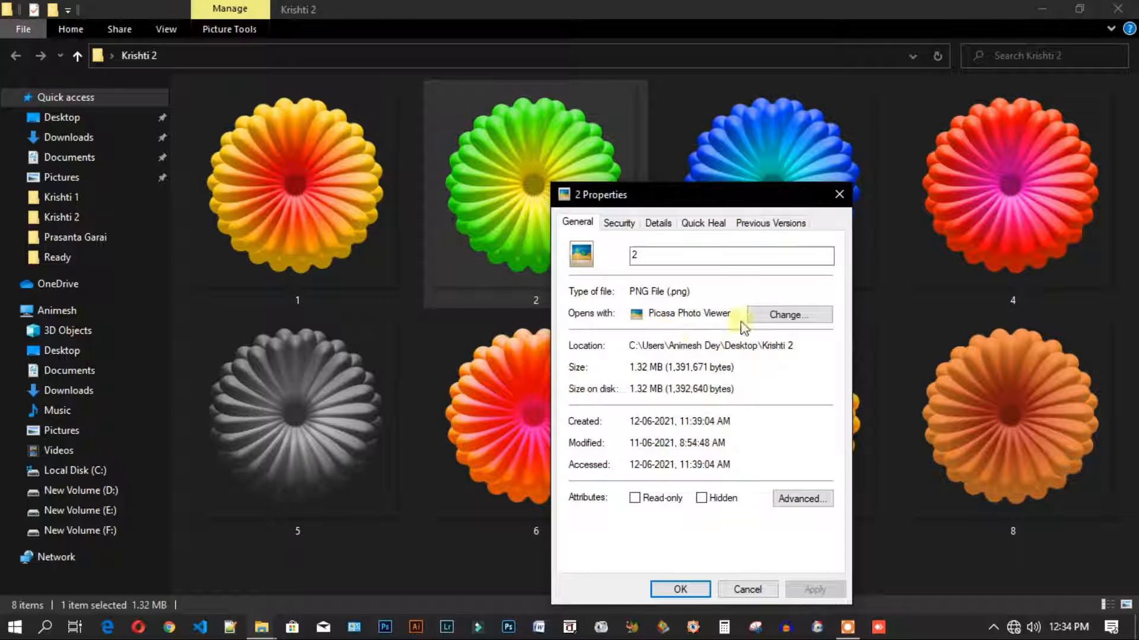
{"action": "left_click_drag", "start_coordinate": [771, 197], "coordinate": [666, 107]}
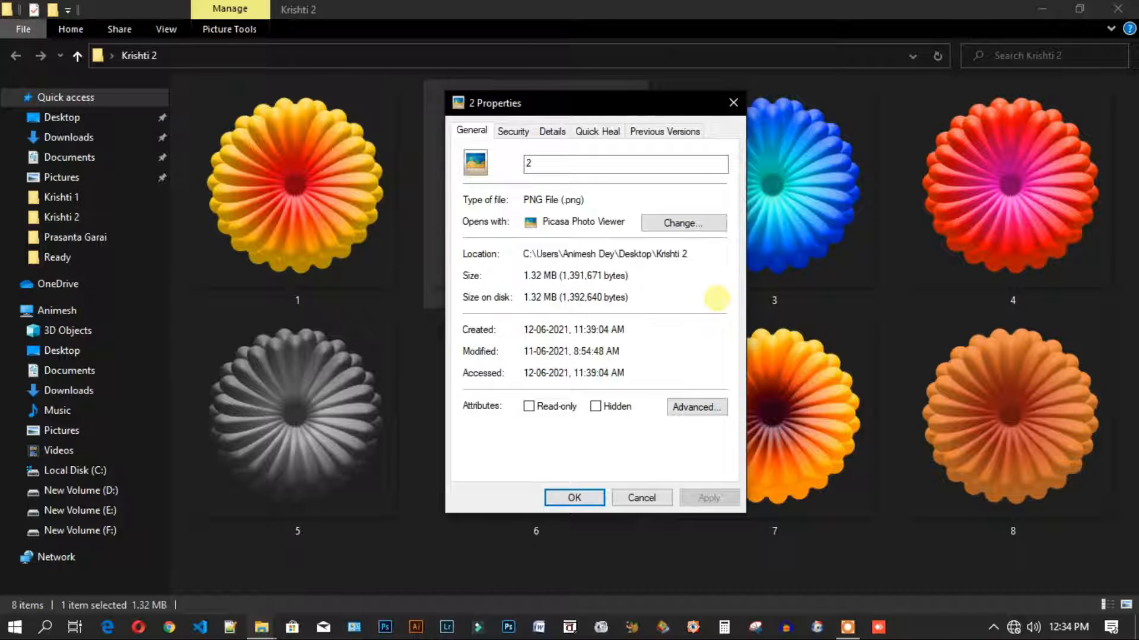
{"action": "left_click_drag", "start_coordinate": [585, 200], "coordinate": [523, 200]}
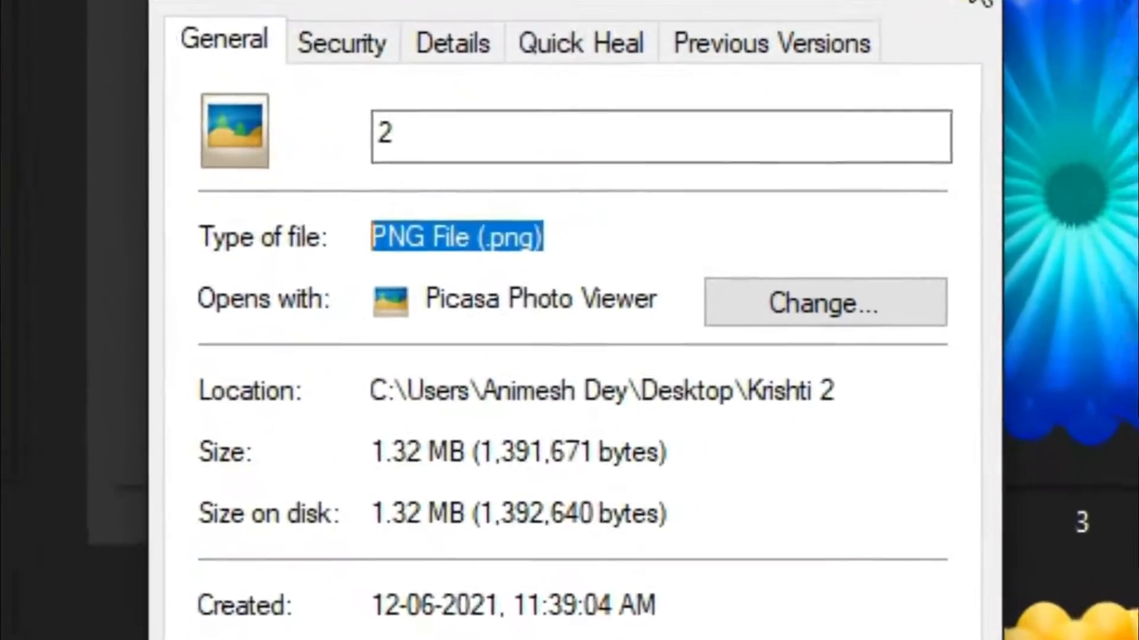
{"action": "left_click", "coordinate": [926, 7]}
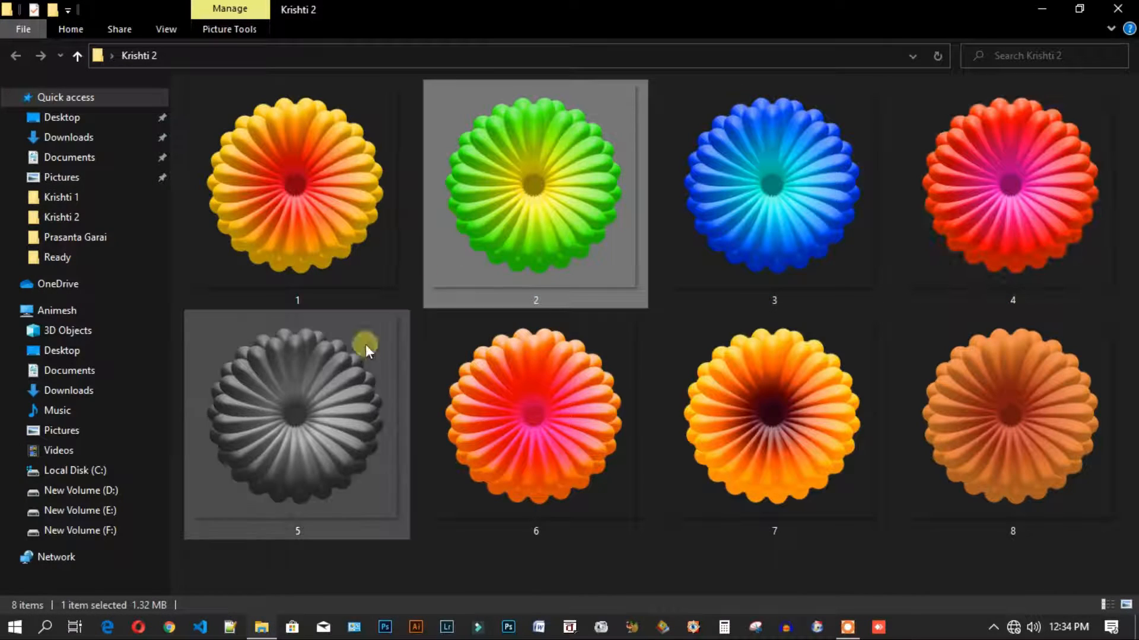
- Open the blue flower 3 in the photo viewer and zoom in on it
{"action": "left_click", "coordinate": [738, 558]}
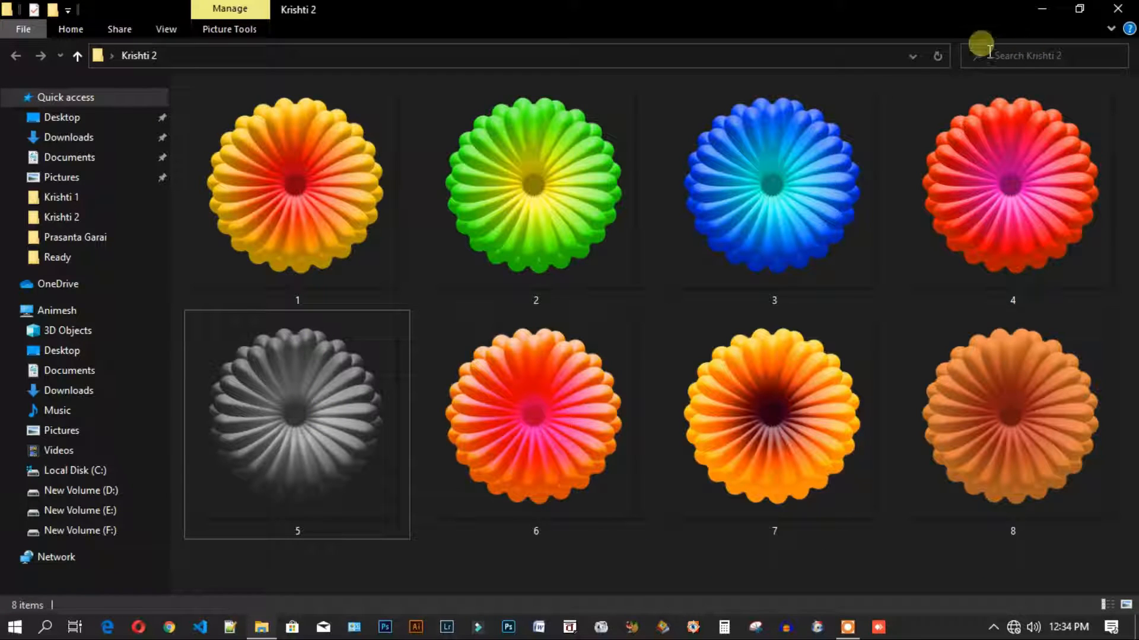
{"action": "double_click", "coordinate": [765, 187]}
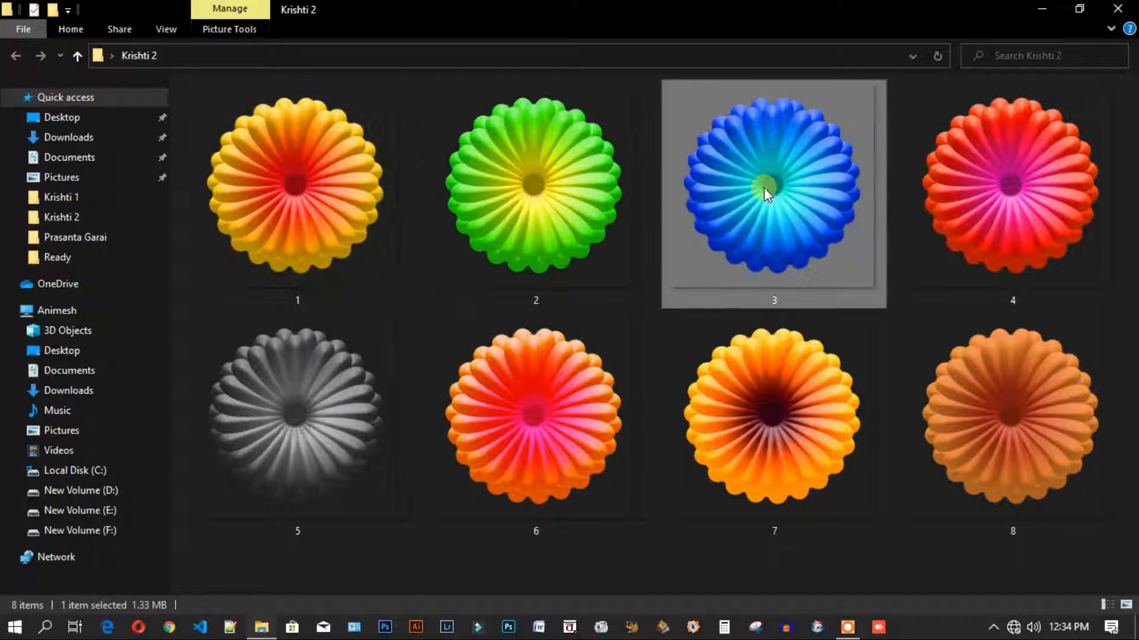
{"action": "scroll", "coordinate": [575, 314], "scroll_direction": "up", "scroll_amount": 6}
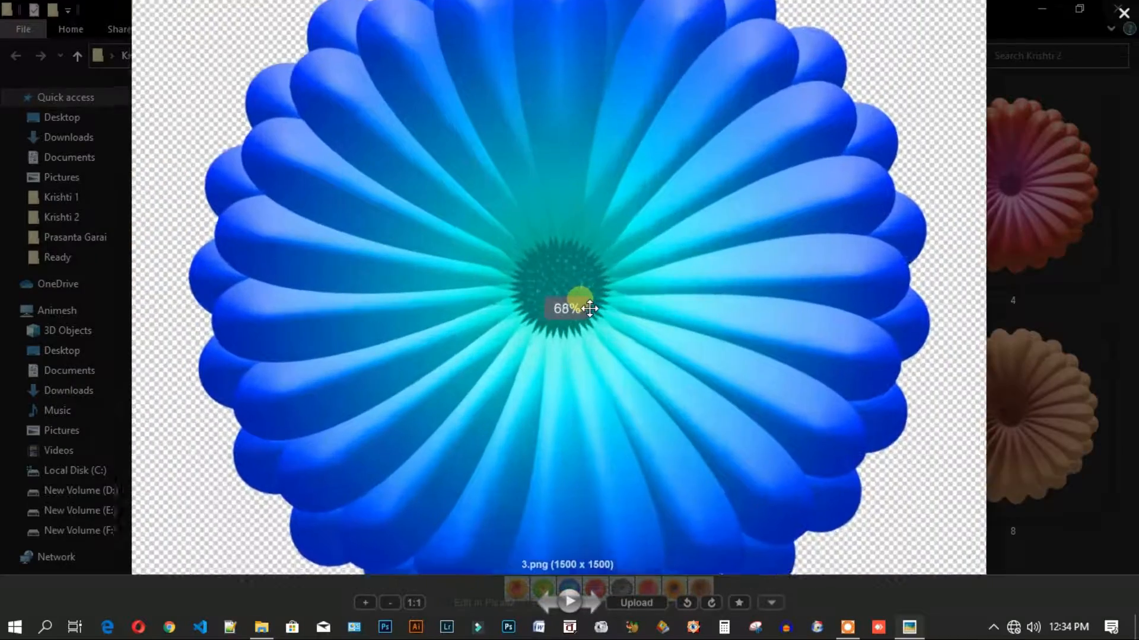
{"action": "scroll", "coordinate": [579, 390], "scroll_direction": "up", "scroll_amount": 3}
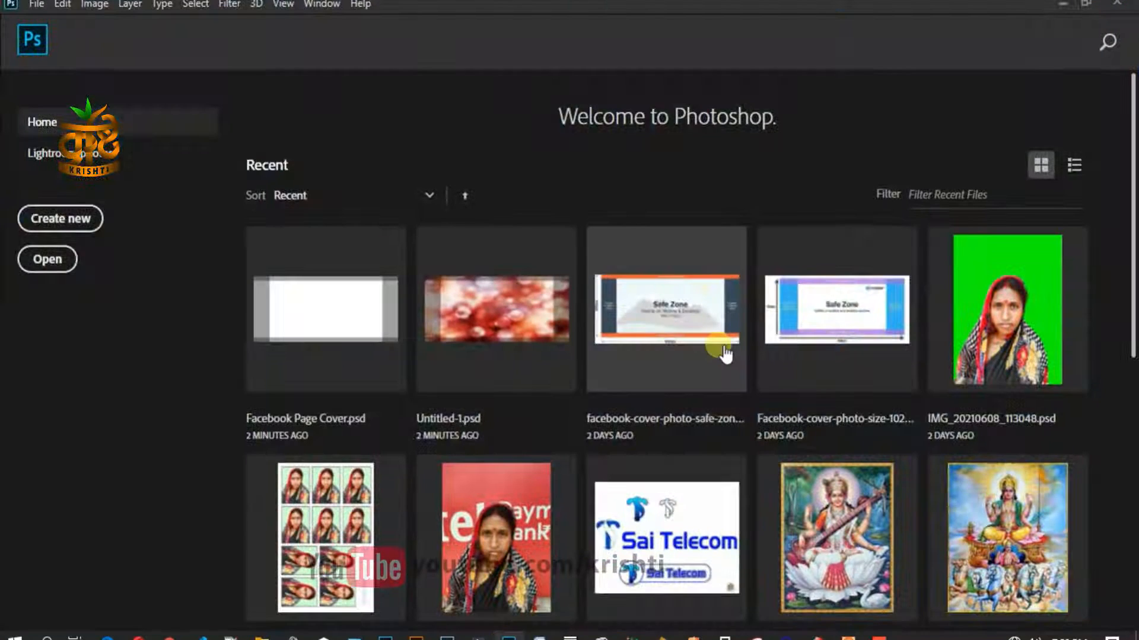
- Create an 8 × 5 inch, 300 ppi white document and add an empty layer above the Background
{"action": "key", "text": "ctrl+n"}
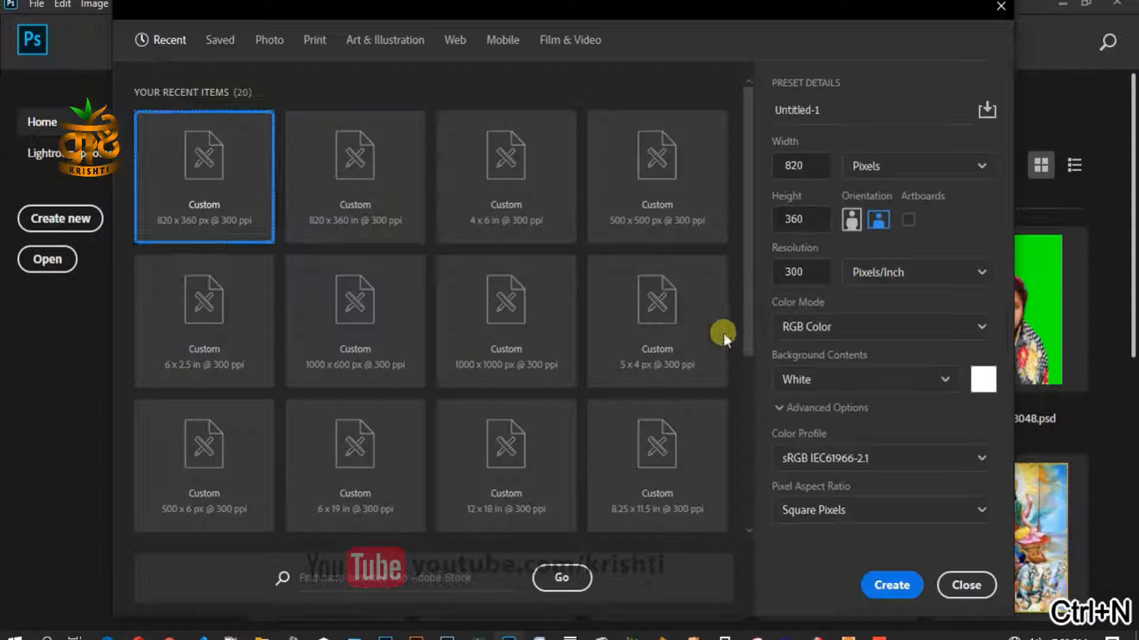
{"action": "left_click", "coordinate": [860, 166]}
{"action": "left_click", "coordinate": [869, 226]}
{"action": "left_click_drag", "start_coordinate": [821, 165], "coordinate": [769, 169]}
{"action": "type", "text": "8"}
{"action": "left_click_drag", "start_coordinate": [821, 219], "coordinate": [768, 220]}
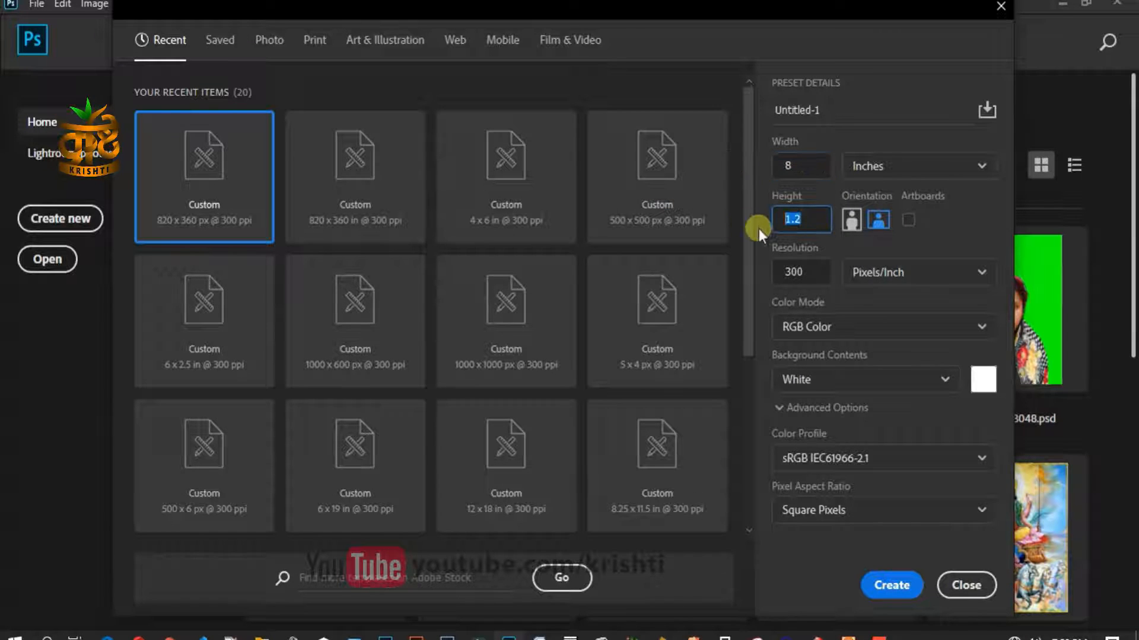
{"action": "left_click_drag", "start_coordinate": [814, 272], "coordinate": [753, 267]}
{"action": "left_click", "coordinate": [937, 235]}
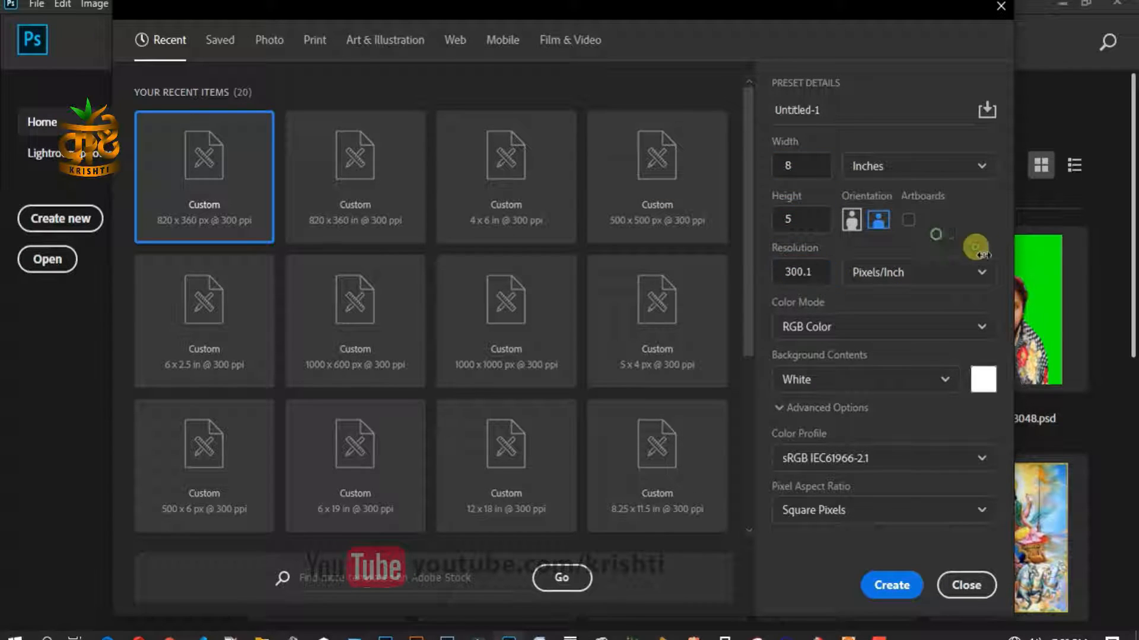
{"action": "left_click", "coordinate": [891, 583]}
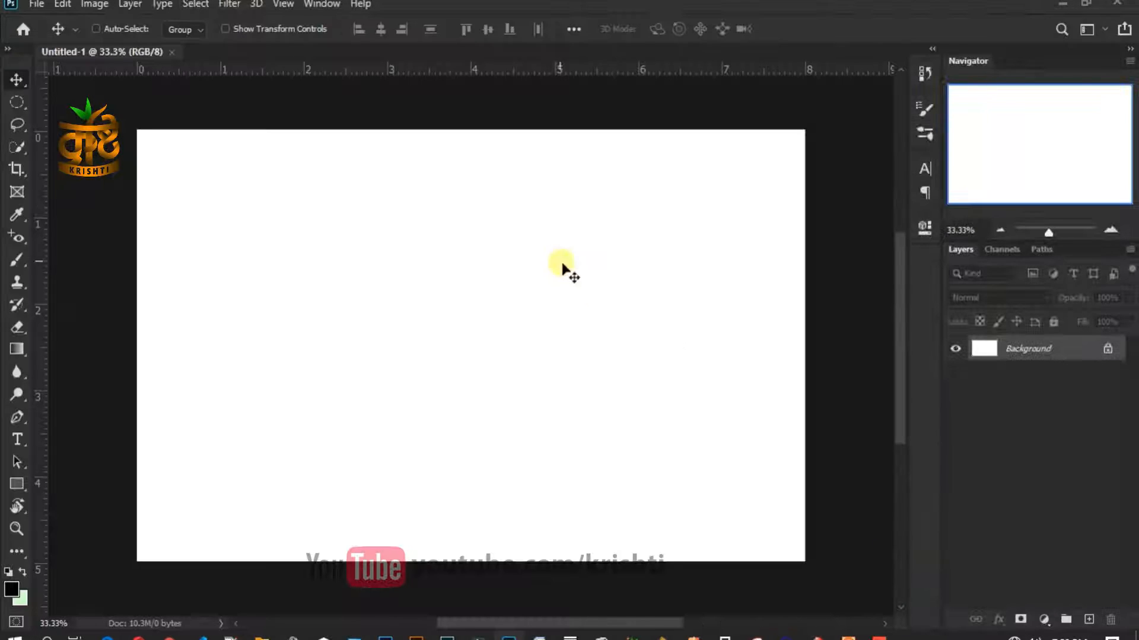
{"action": "left_click", "coordinate": [1088, 619]}
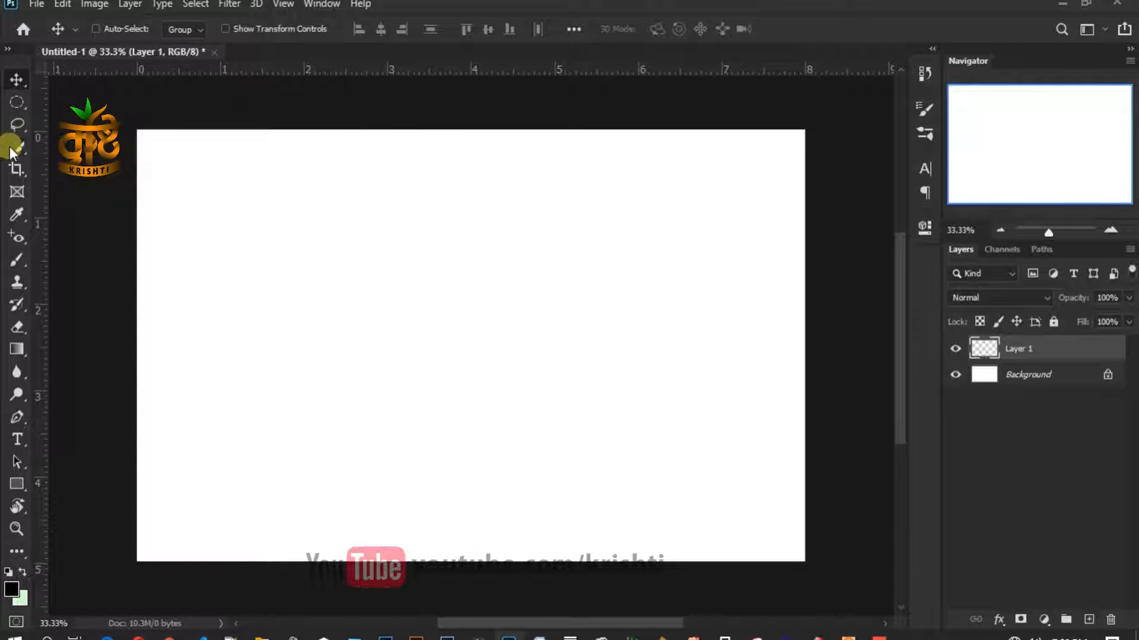
- Switch to the Ellipse Tool and give new shapes a 4 pt outline
{"action": "right_click", "coordinate": [16, 483]}
{"action": "left_click", "coordinate": [107, 516]}
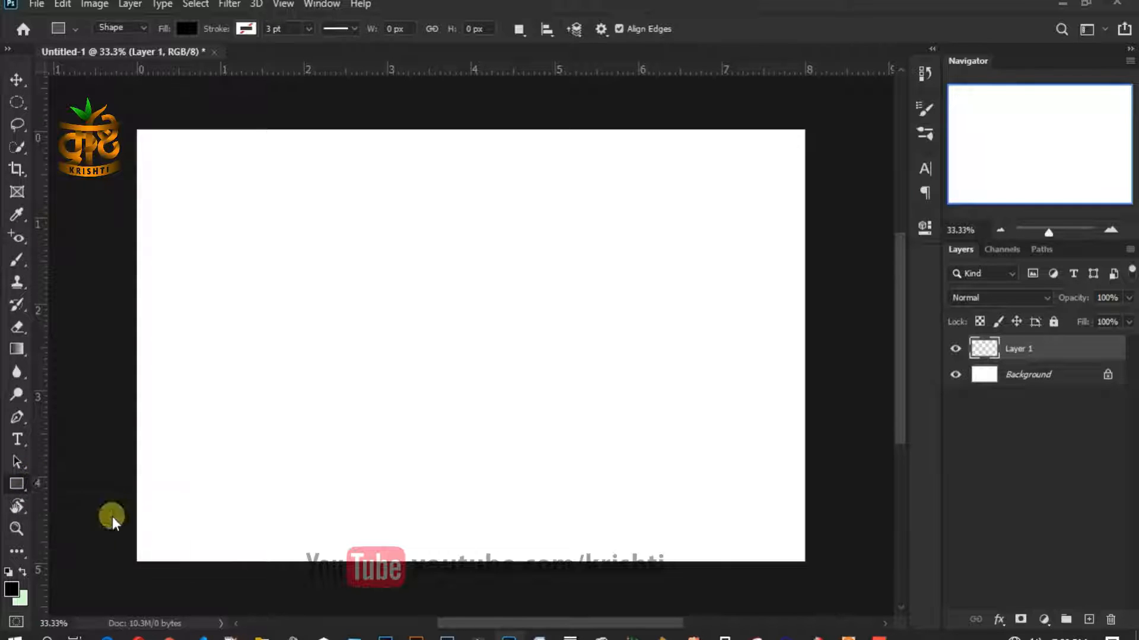
{"action": "left_click", "coordinate": [176, 28]}
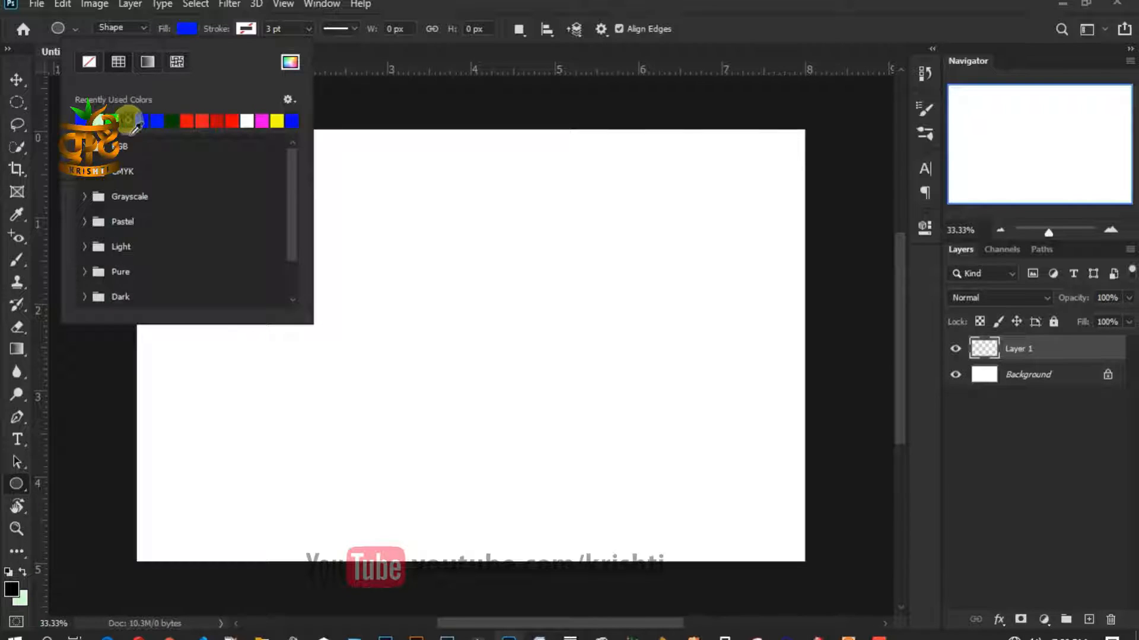
{"action": "left_click", "coordinate": [409, 200]}
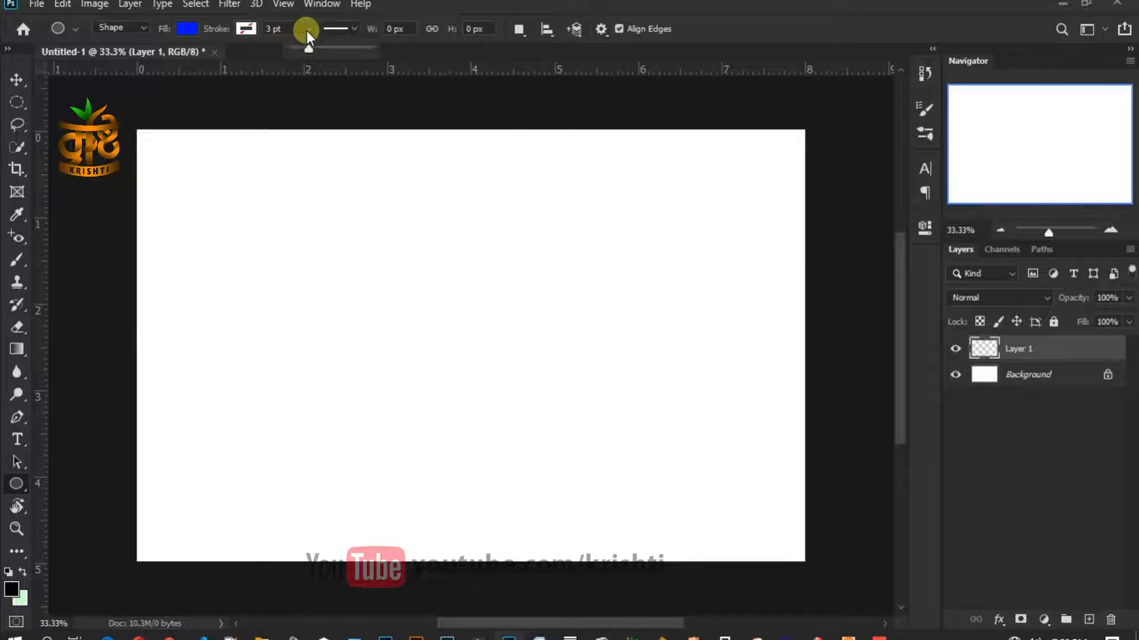
{"action": "left_click", "coordinate": [308, 51]}
{"action": "left_click_drag", "start_coordinate": [310, 51], "coordinate": [310, 51]}
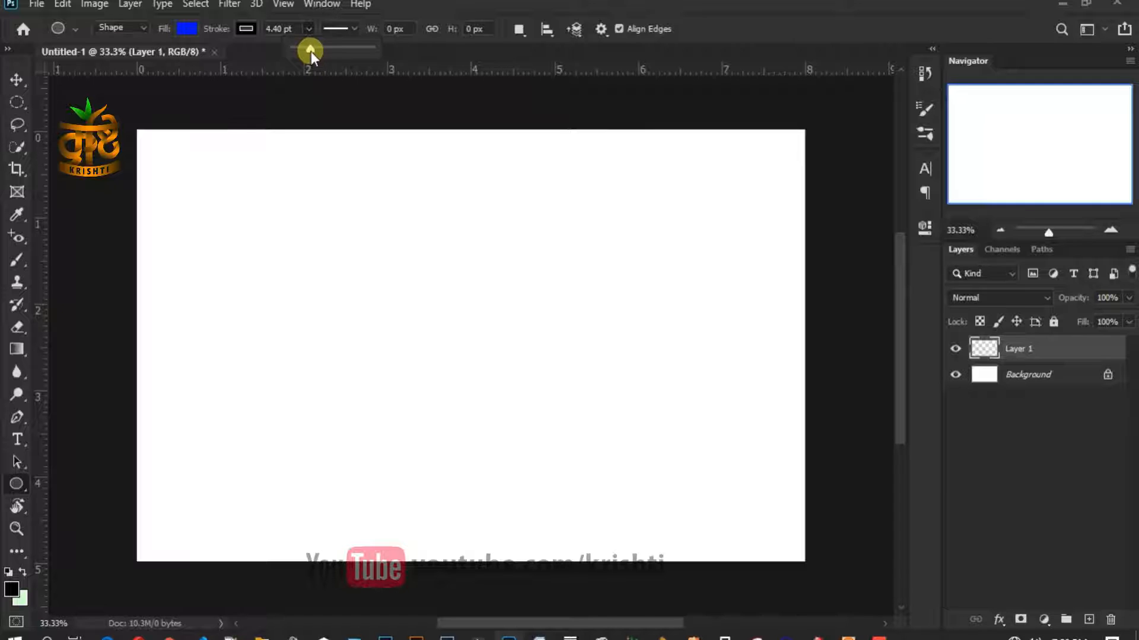
{"action": "left_click", "coordinate": [267, 30]}
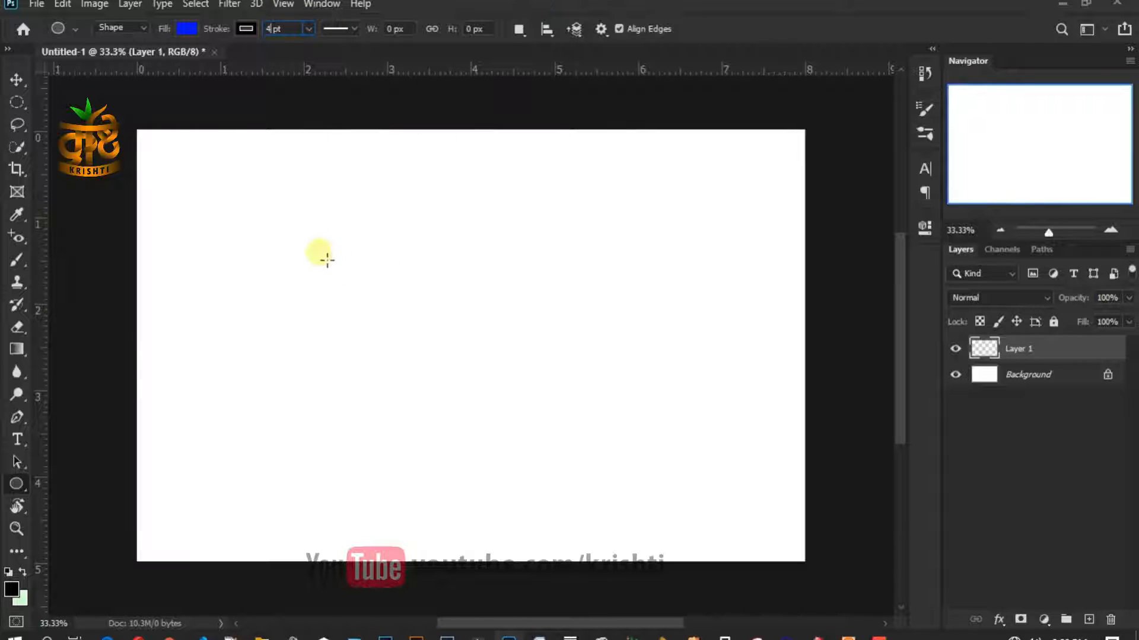
- Draw a circle with no fill and a blue outline, then move it toward the upper left
{"action": "left_click_drag", "start_coordinate": [327, 259], "coordinate": [605, 504]}
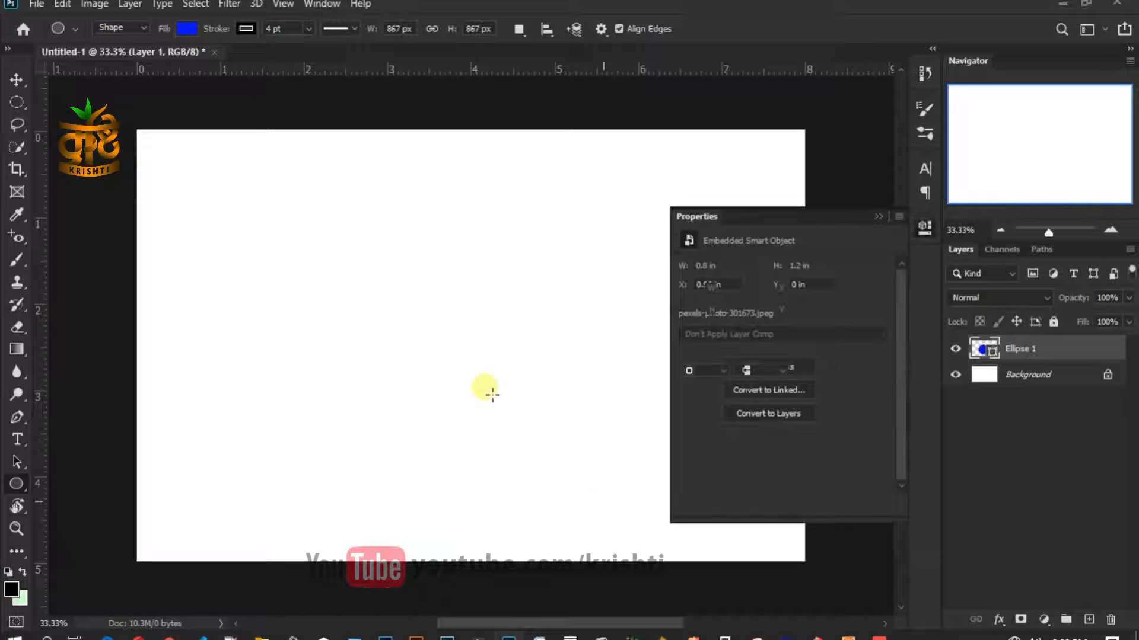
{"action": "left_click", "coordinate": [687, 351]}
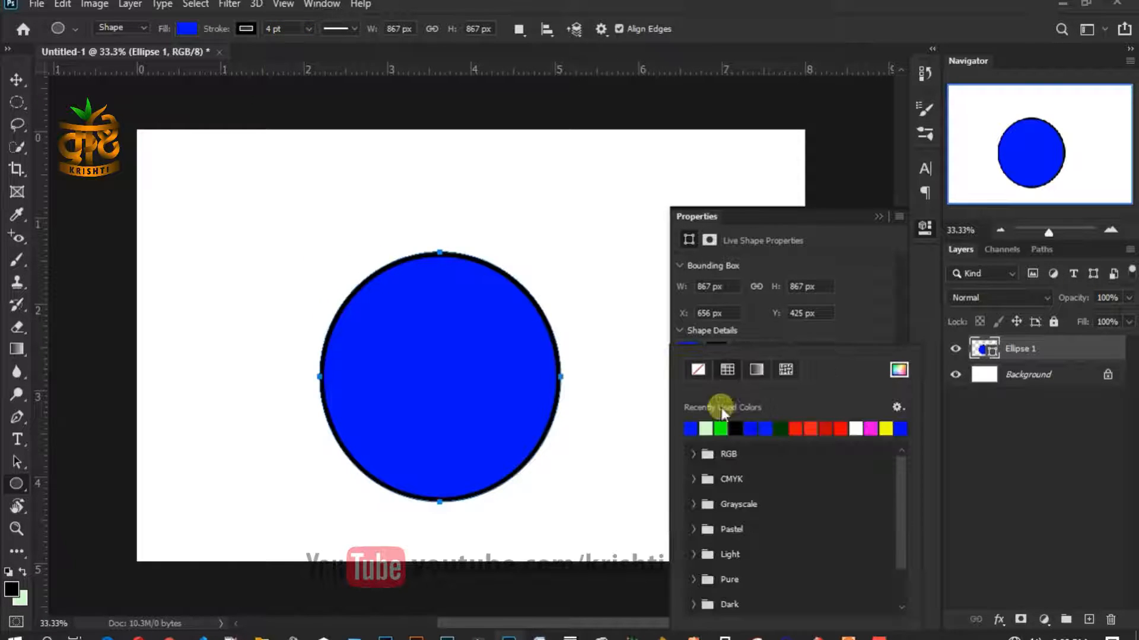
{"action": "left_click", "coordinate": [702, 373]}
{"action": "left_click", "coordinate": [869, 267]}
{"action": "left_click", "coordinate": [716, 350]}
{"action": "left_click", "coordinate": [694, 424]}
{"action": "left_click", "coordinate": [856, 262]}
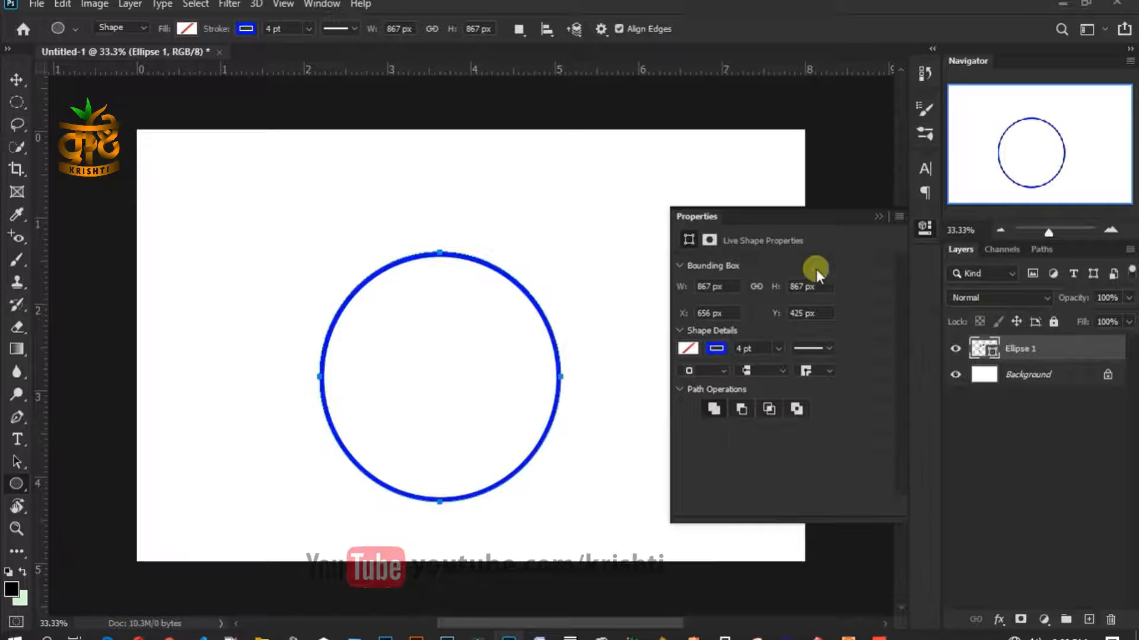
{"action": "left_click", "coordinate": [879, 217]}
{"action": "left_click", "coordinate": [17, 79]}
{"action": "left_click_drag", "start_coordinate": [443, 304], "coordinate": [292, 226]}
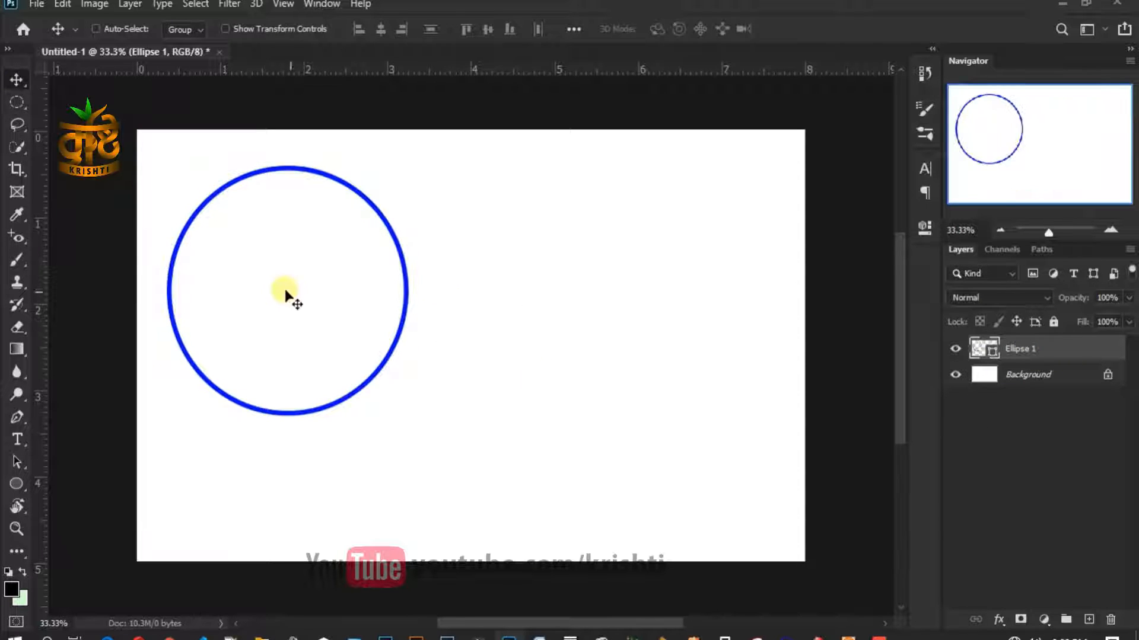
- Nudge the blue circle toward the canvas centre and open Calculator beside it
{"action": "left_click", "coordinate": [955, 349]}
{"action": "left_click", "coordinate": [954, 349]}
{"action": "left_click_drag", "start_coordinate": [353, 305], "coordinate": [490, 348]}
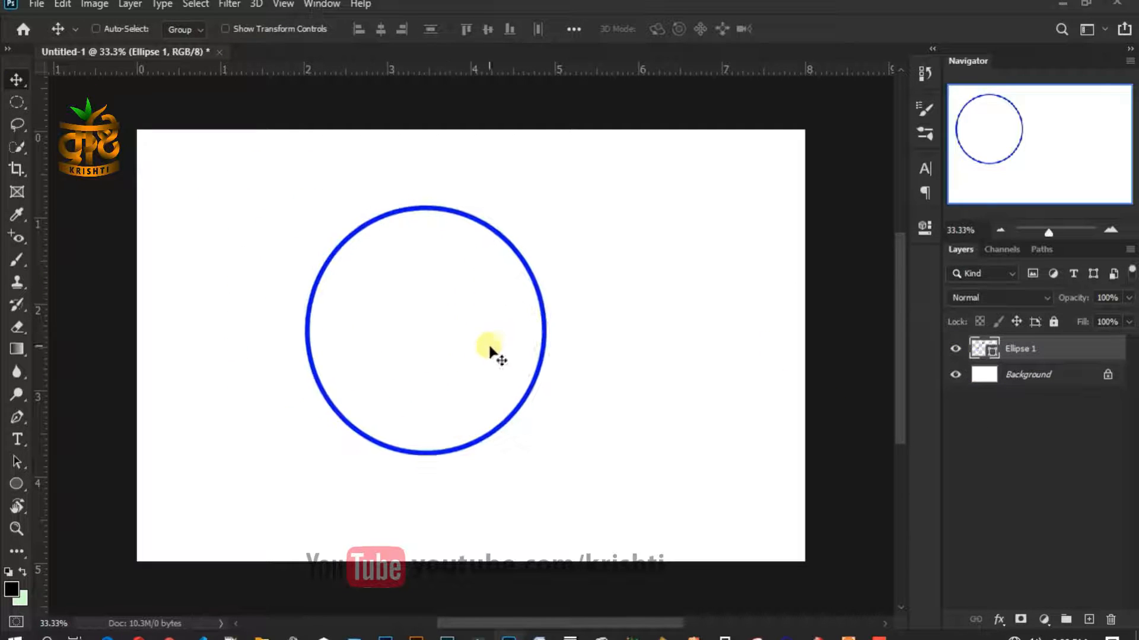
{"action": "left_click", "coordinate": [728, 635]}
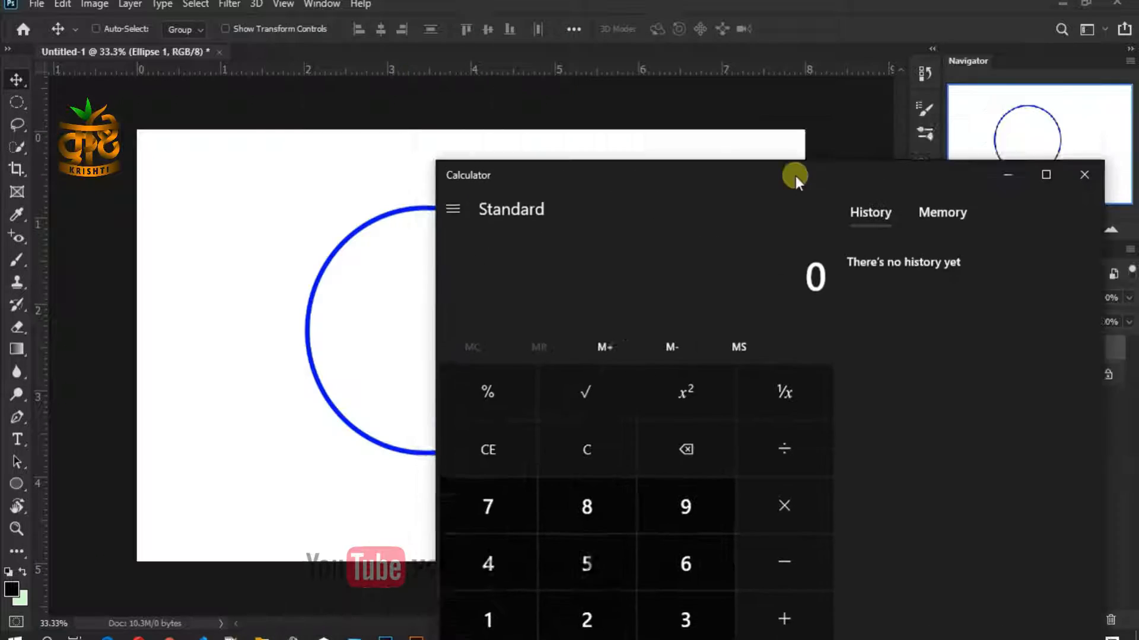
{"action": "left_click_drag", "start_coordinate": [796, 175], "coordinate": [877, 97]}
{"action": "left_click_drag", "start_coordinate": [628, 100], "coordinate": [693, 101]}
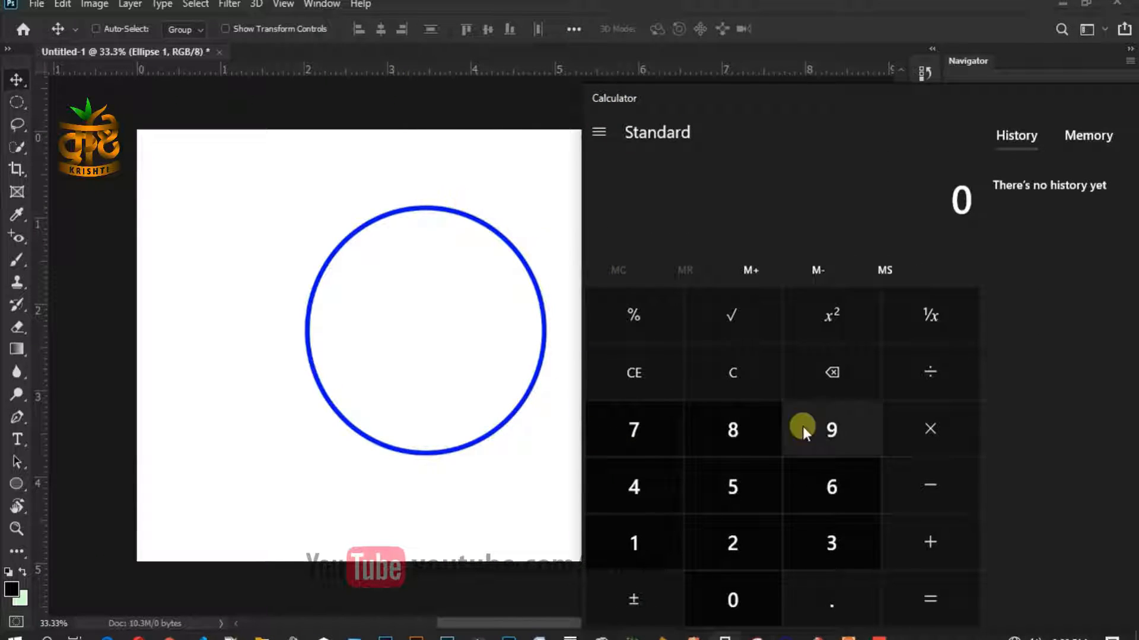
- Calculate 360 ÷ 16 = 22.5 in Calculator, then close it
{"action": "left_click", "coordinate": [831, 537]}
{"action": "left_click", "coordinate": [831, 490]}
{"action": "left_click", "coordinate": [771, 578]}
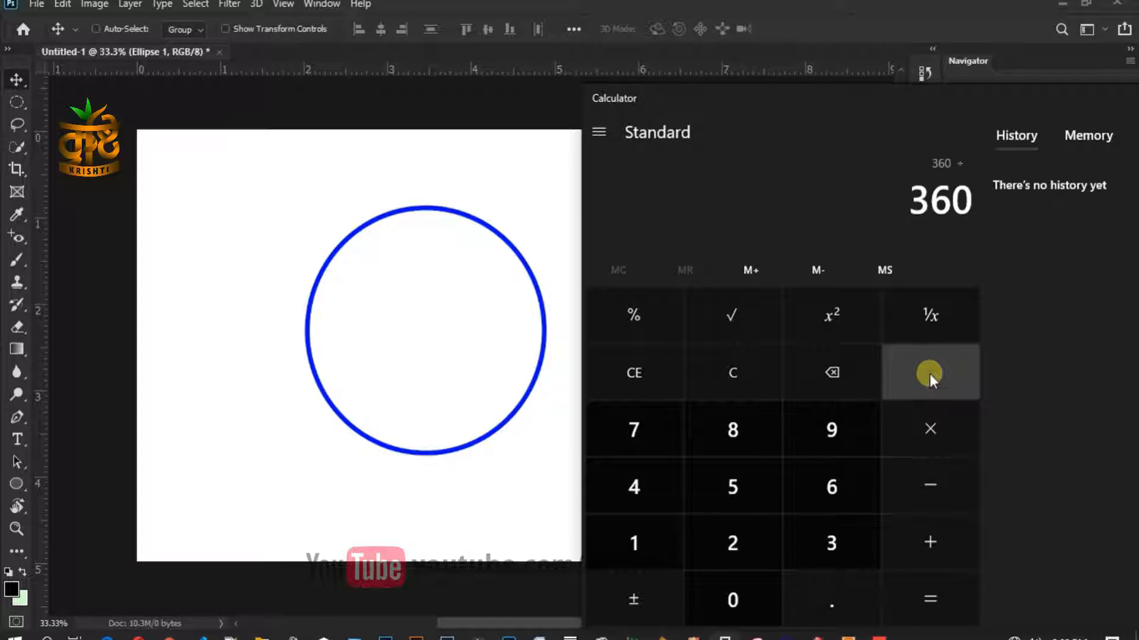
{"action": "left_click", "coordinate": [641, 547]}
{"action": "left_click", "coordinate": [842, 475]}
{"action": "left_click", "coordinate": [923, 596]}
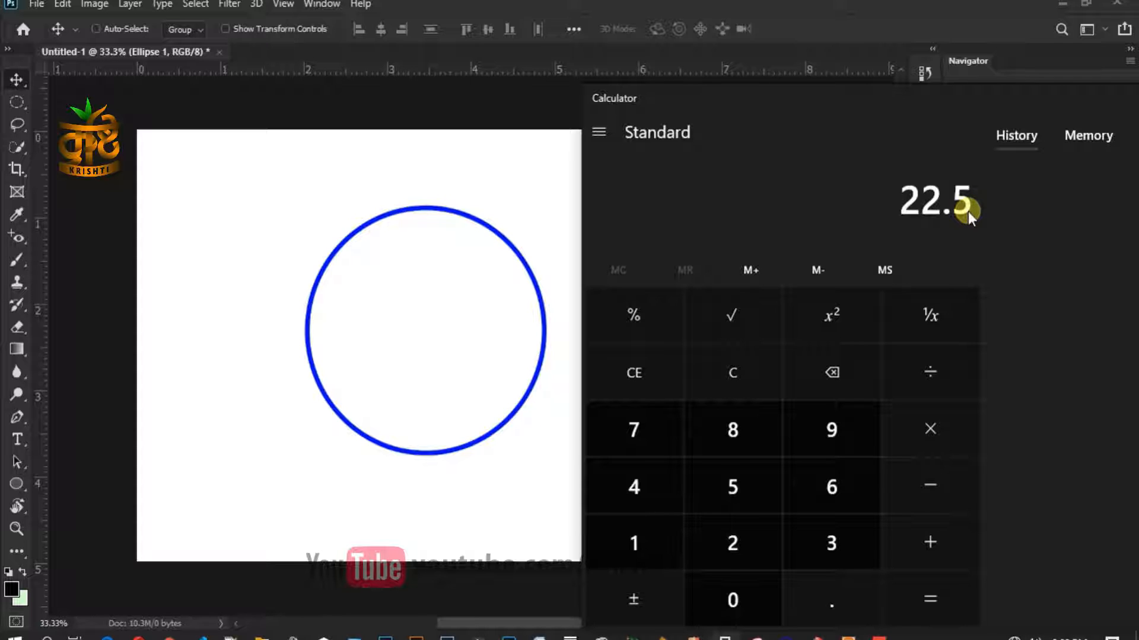
{"action": "left_click_drag", "start_coordinate": [841, 106], "coordinate": [527, 110]}
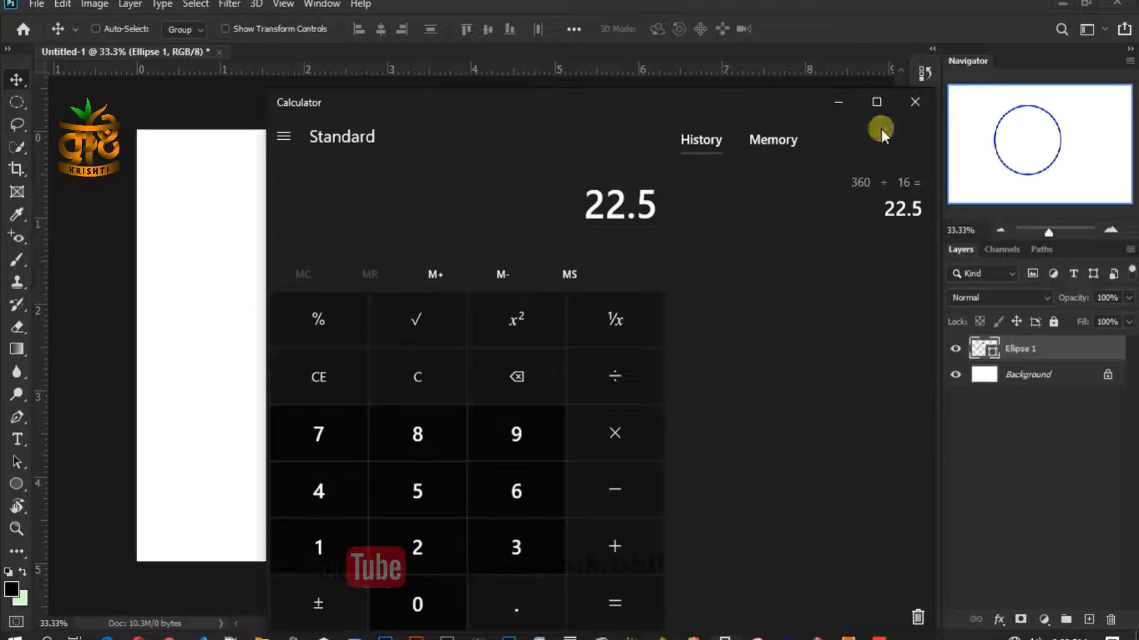
{"action": "left_click", "coordinate": [910, 98]}
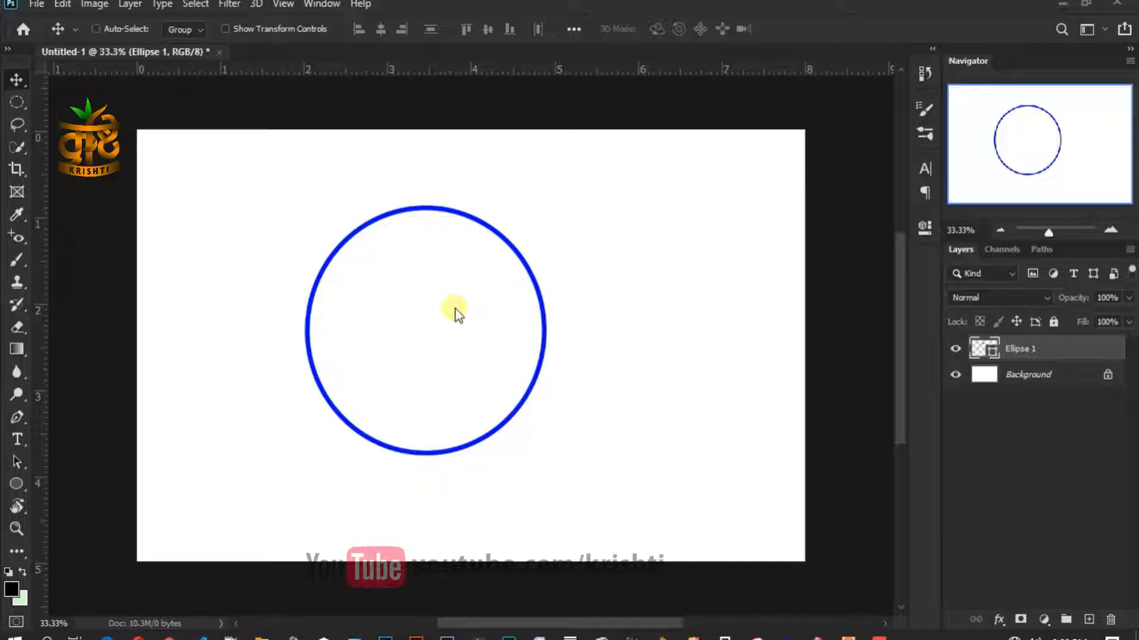
- On a new layer, fill a circular selection with blue over the ring's upper left
{"action": "left_click", "coordinate": [1088, 620]}
{"action": "scroll", "coordinate": [278, 252], "scroll_direction": "up", "scroll_amount": 2}
{"action": "left_click_drag", "start_coordinate": [284, 252], "coordinate": [231, 305]}
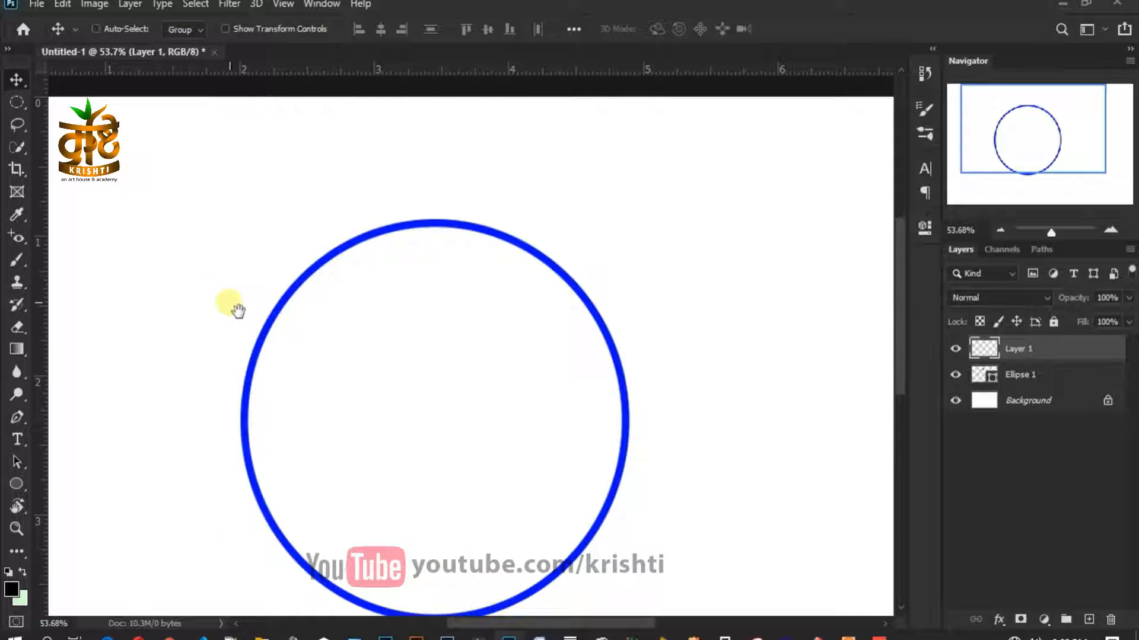
{"action": "left_click", "coordinate": [15, 105]}
{"action": "scroll", "coordinate": [128, 213], "scroll_direction": "up", "scroll_amount": 2}
{"action": "left_click_drag", "start_coordinate": [298, 200], "coordinate": [550, 458]}
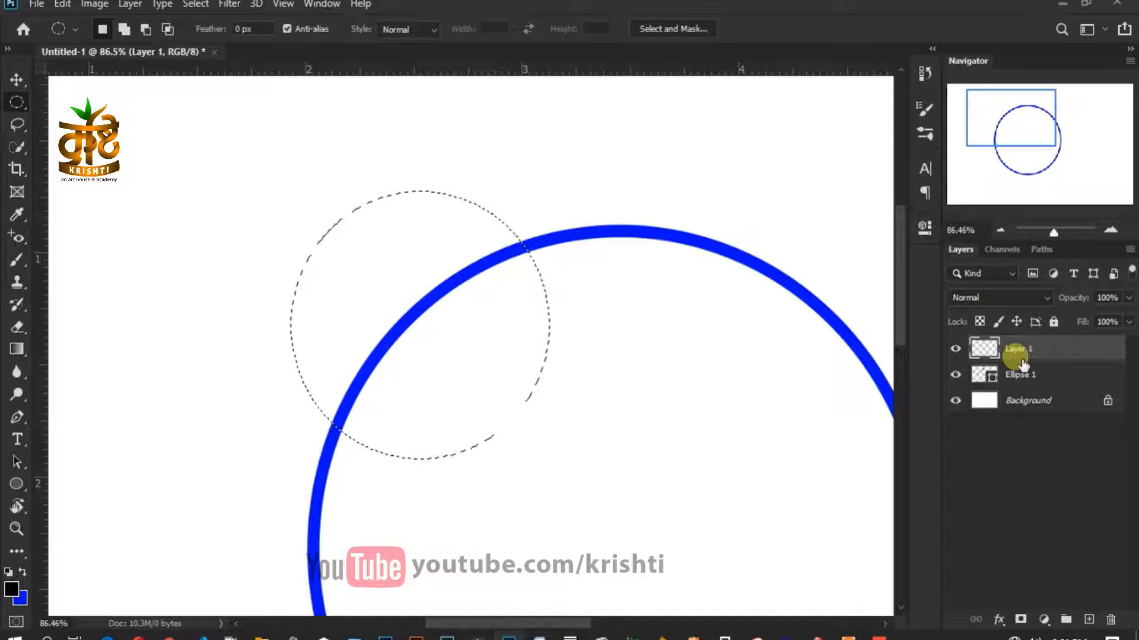
{"action": "key", "text": "ctrl+BackSpace"}
{"action": "key", "text": "ctrl+d"}
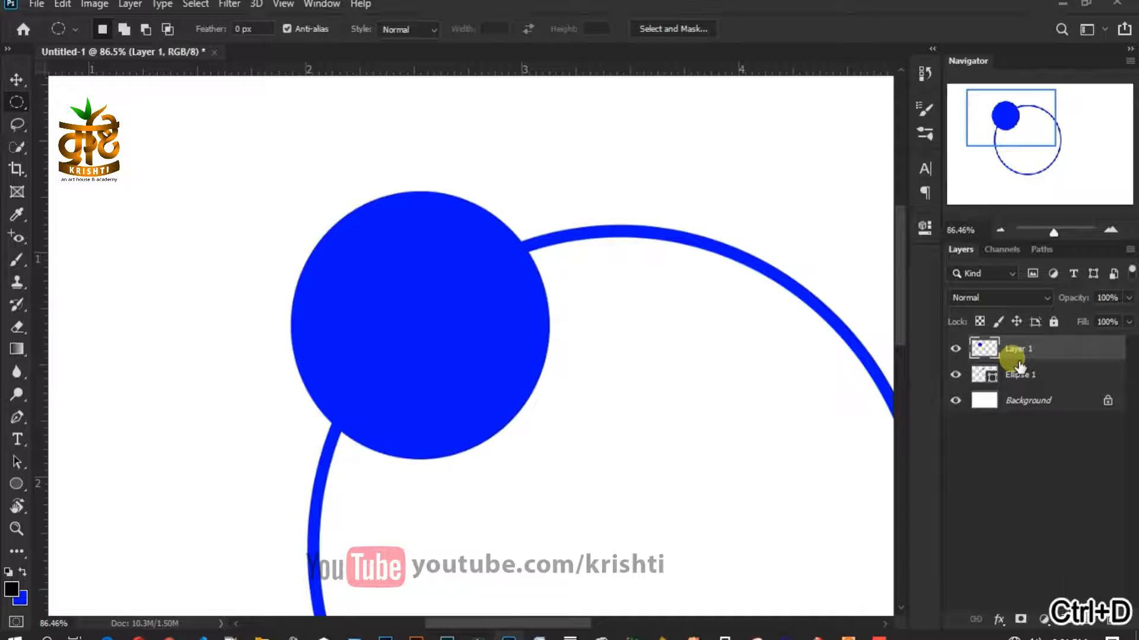
- Move the blue circle up and left, duplicate it to Layer 1 copy, and load its selection
{"action": "key", "text": "v"}
{"action": "left_click_drag", "start_coordinate": [362, 279], "coordinate": [203, 227]}
{"action": "left_click_drag", "start_coordinate": [228, 270], "coordinate": [539, 375]}
{"action": "left_click", "coordinate": [984, 350], "text": "ctrl"}
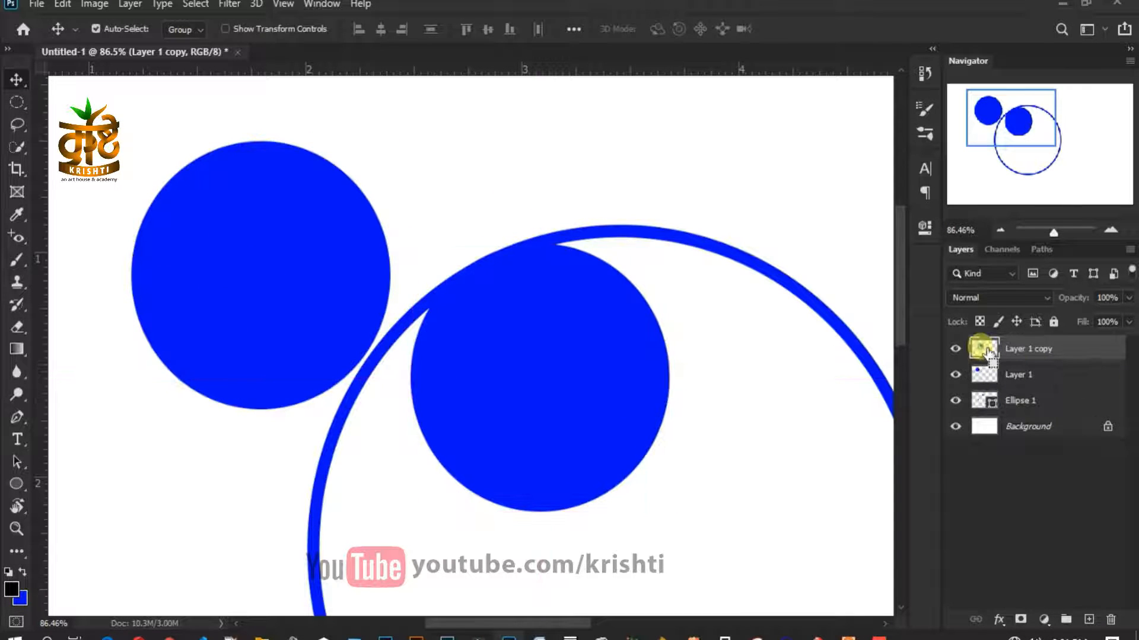
{"action": "left_click", "coordinate": [21, 598]}
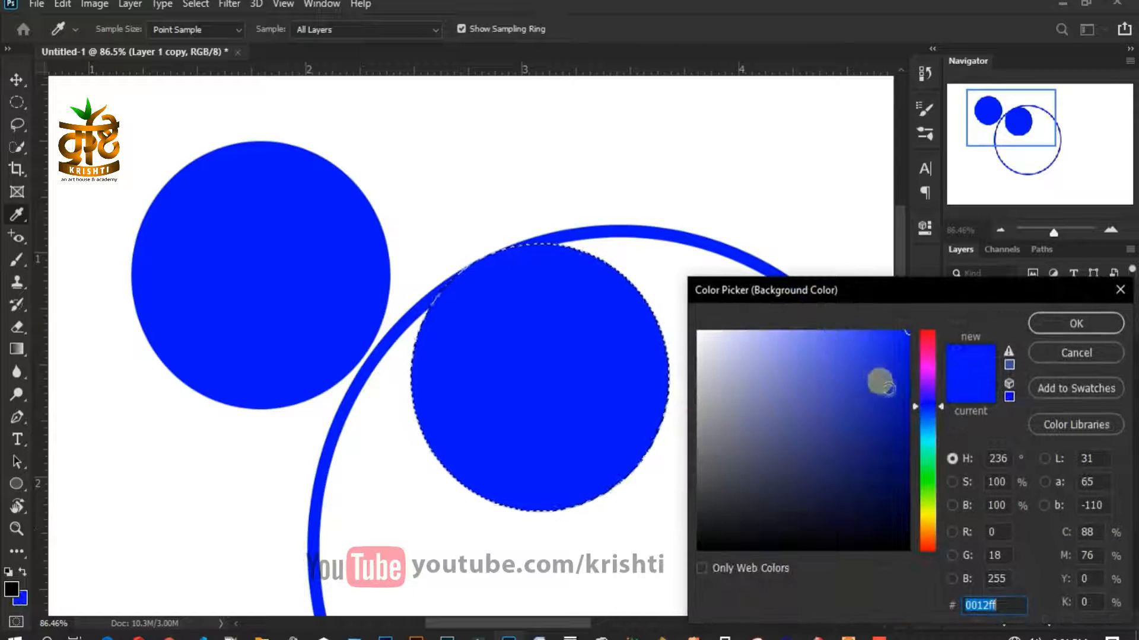
- Fill the copied circle magenta, place it over the blue circle, and shrink it slightly
{"action": "left_click", "coordinate": [927, 374]}
{"action": "left_click", "coordinate": [1082, 330]}
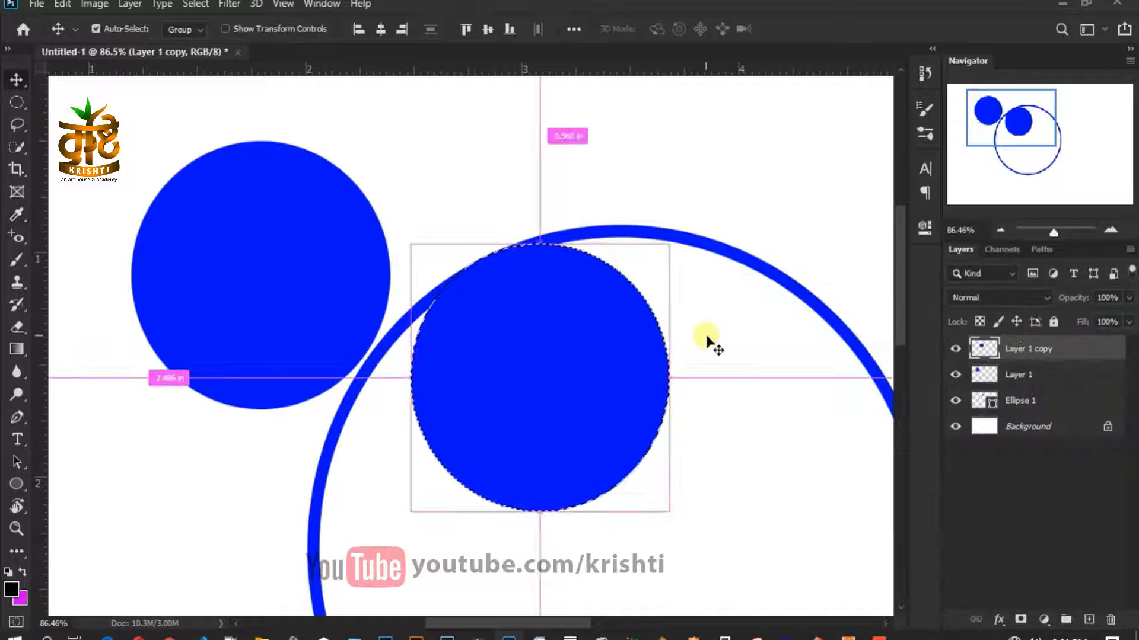
{"action": "key", "text": "ctrl+BackSpace"}
{"action": "key", "text": "ctrl+d"}
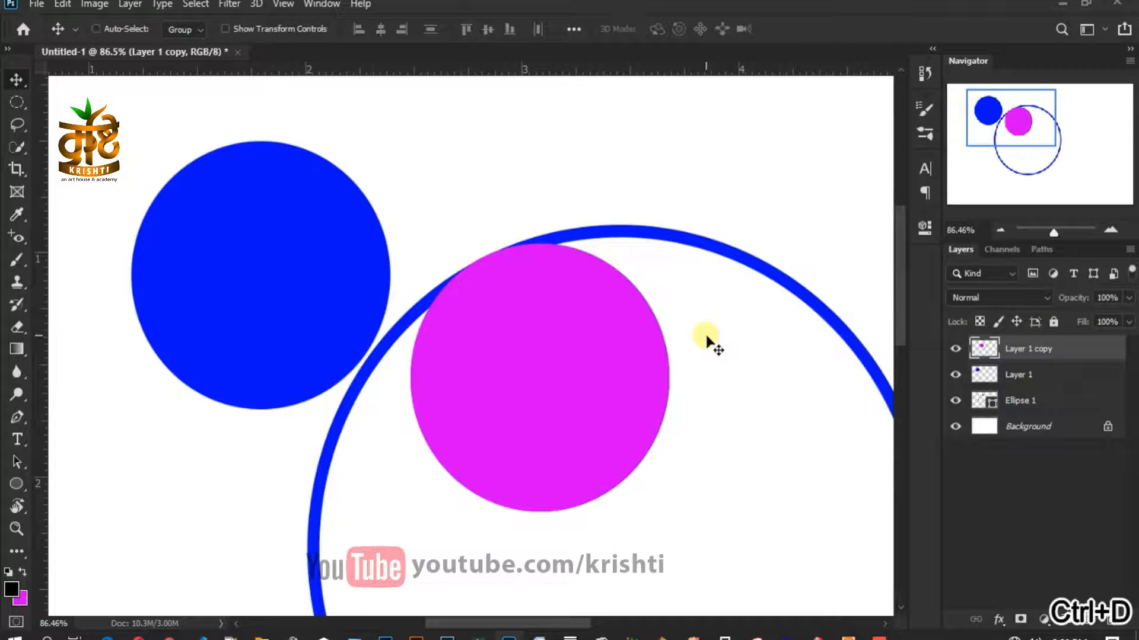
{"action": "left_click_drag", "start_coordinate": [459, 346], "coordinate": [247, 265]}
{"action": "key", "text": "ctrl+t"}
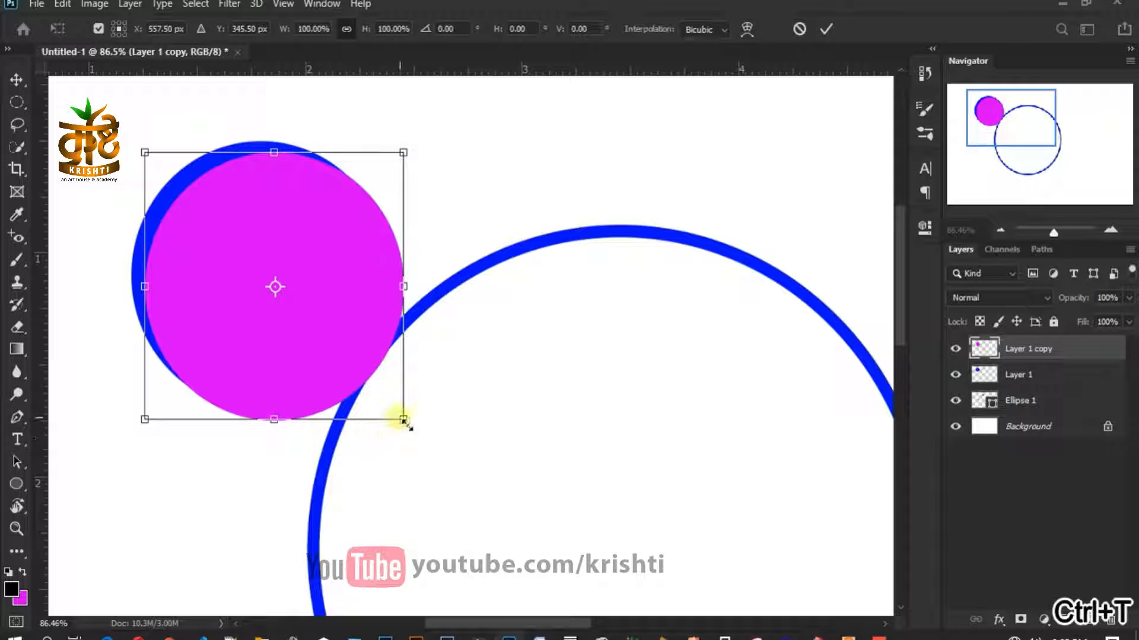
{"action": "left_click_drag", "start_coordinate": [403, 420], "coordinate": [380, 396]}
{"action": "left_click_drag", "start_coordinate": [321, 308], "coordinate": [315, 309]}
{"action": "key", "text": "Return"}
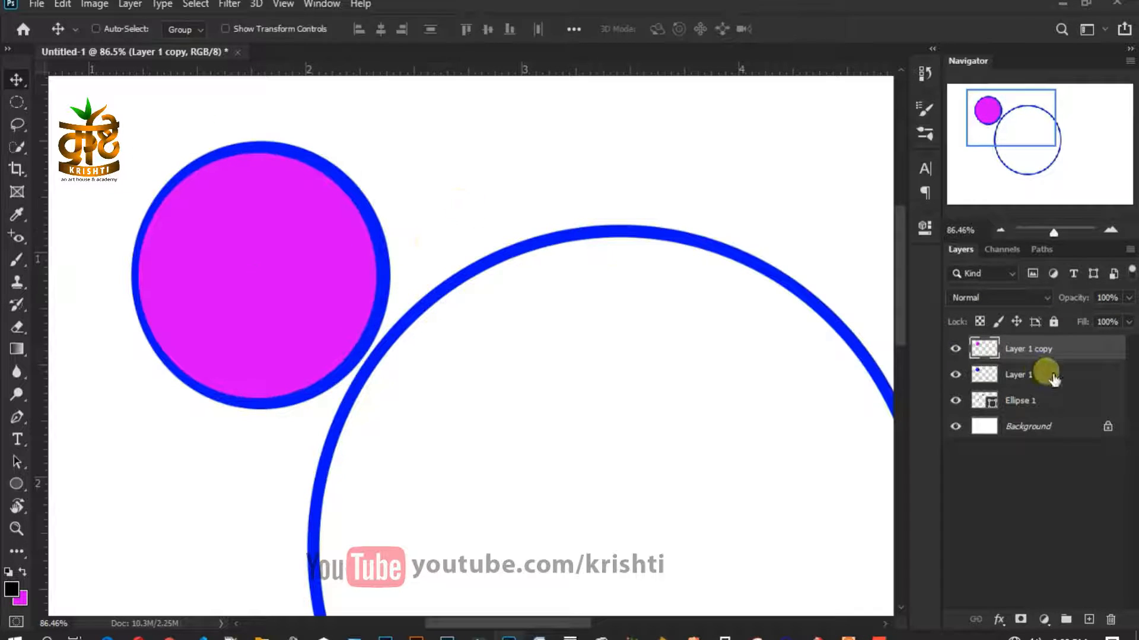
- Centre both circles, cut the magenta circle's shape out of Layer 1, and hide the copy
{"action": "left_click", "coordinate": [1053, 382], "text": "shift"}
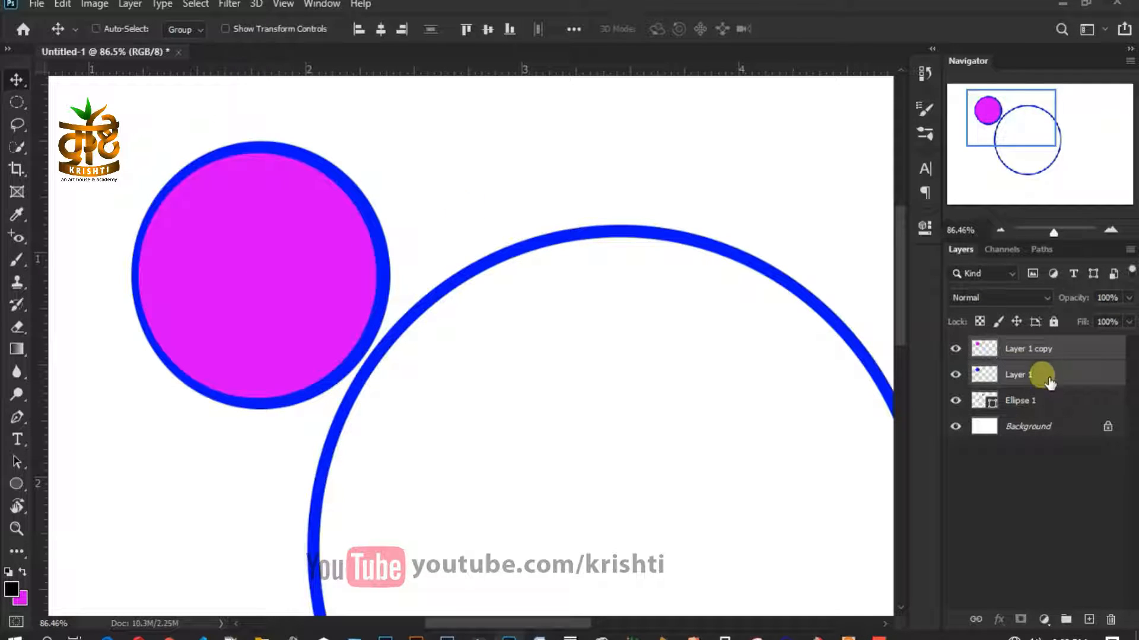
{"action": "left_click", "coordinate": [471, 32]}
{"action": "left_click", "coordinate": [483, 32]}
{"action": "left_click", "coordinate": [384, 32]}
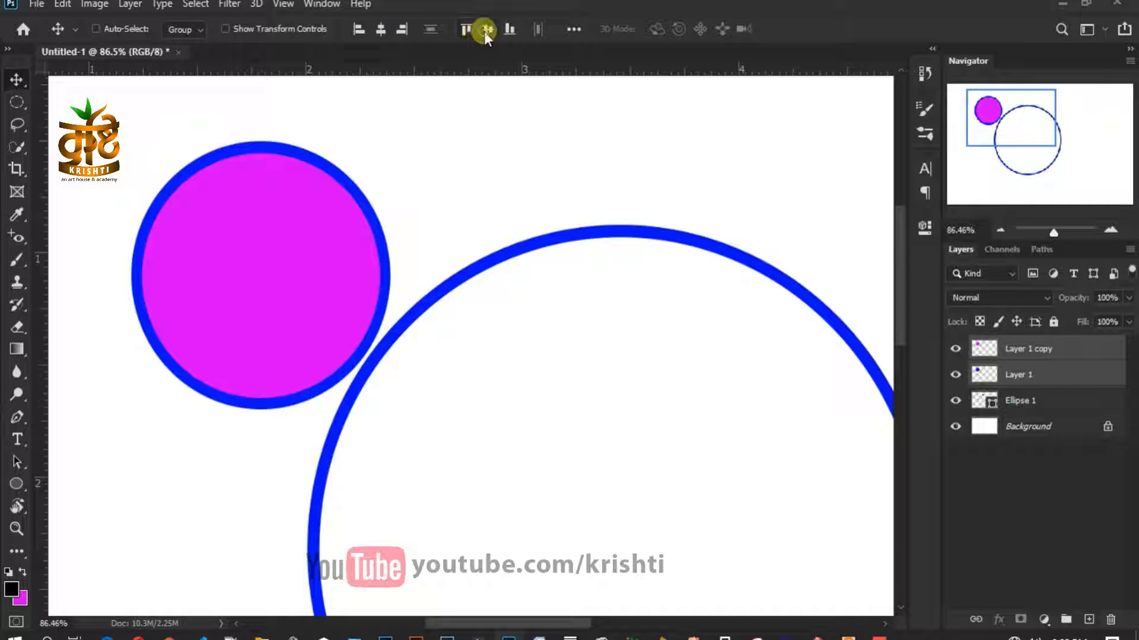
{"action": "left_click", "coordinate": [1065, 353]}
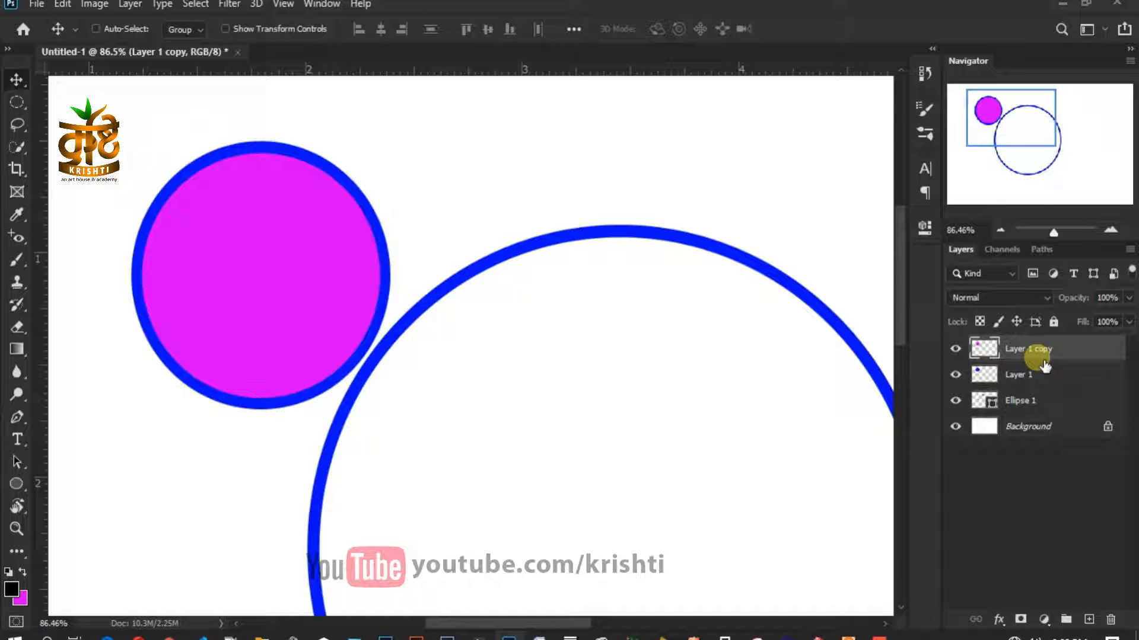
{"action": "left_click", "coordinate": [983, 348], "text": "ctrl"}
{"action": "left_click", "coordinate": [1068, 375]}
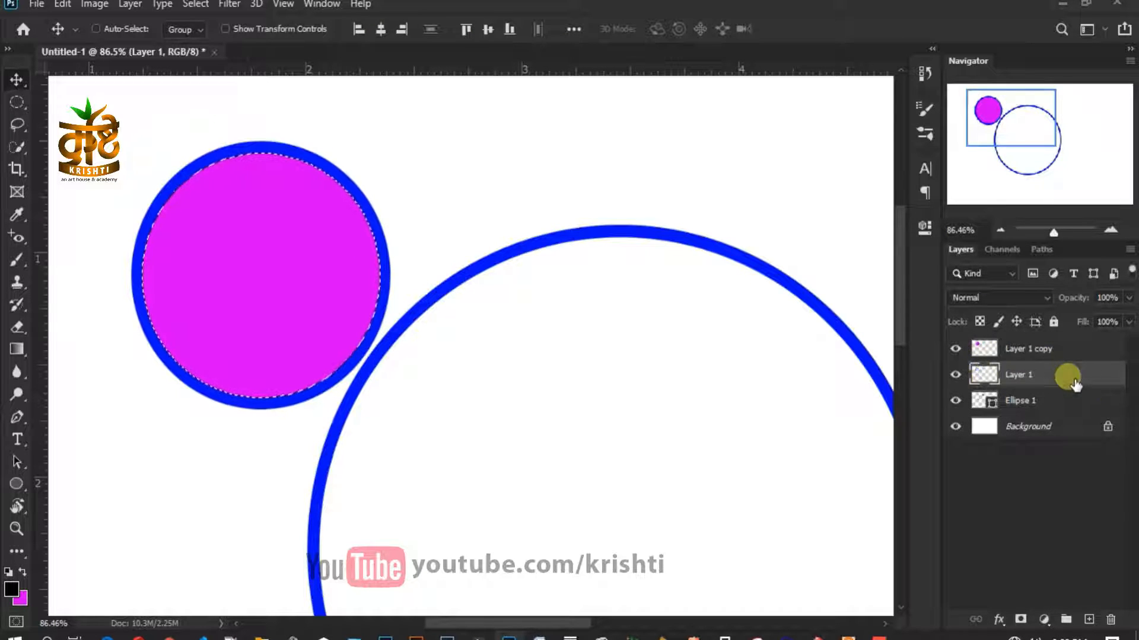
{"action": "left_click", "coordinate": [955, 348]}
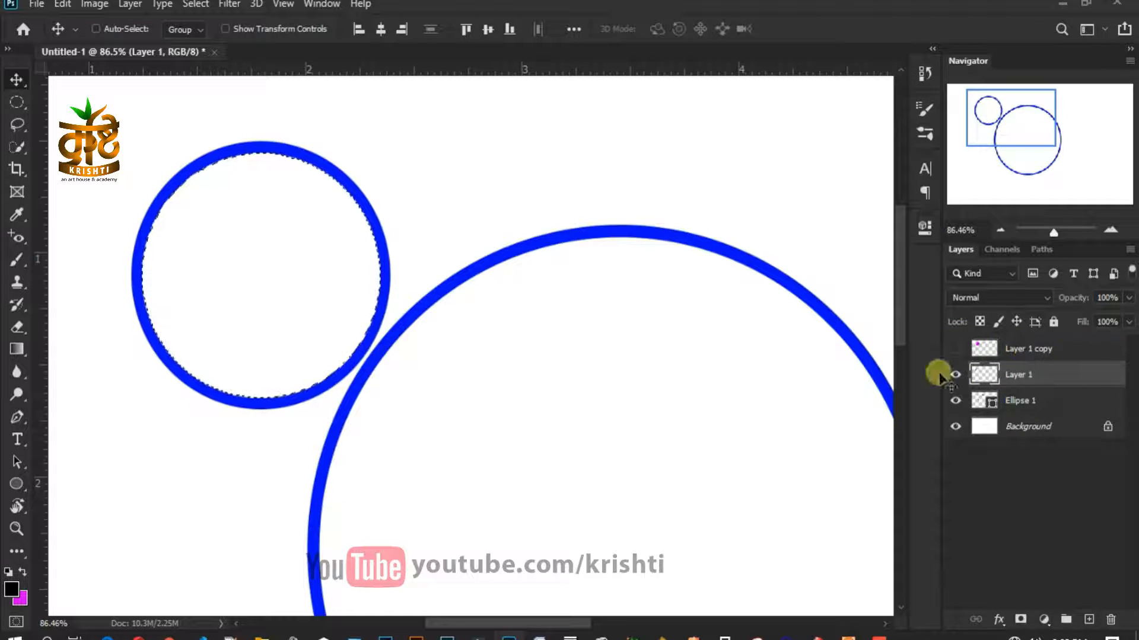
{"action": "key", "text": "ctrl+d"}
- Trace a closed Pen path enclosing most of the small blue ring except its upper-left arc
{"action": "scroll", "coordinate": [273, 290], "scroll_direction": "up", "scroll_amount": 1}
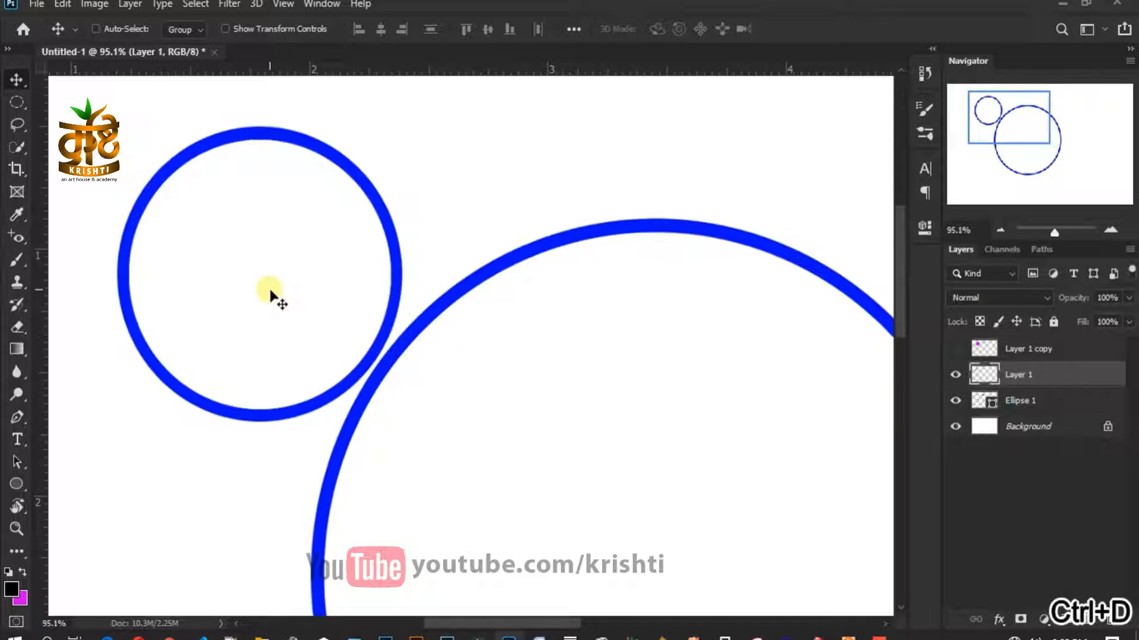
{"action": "left_click_drag", "start_coordinate": [287, 298], "coordinate": [443, 364]}
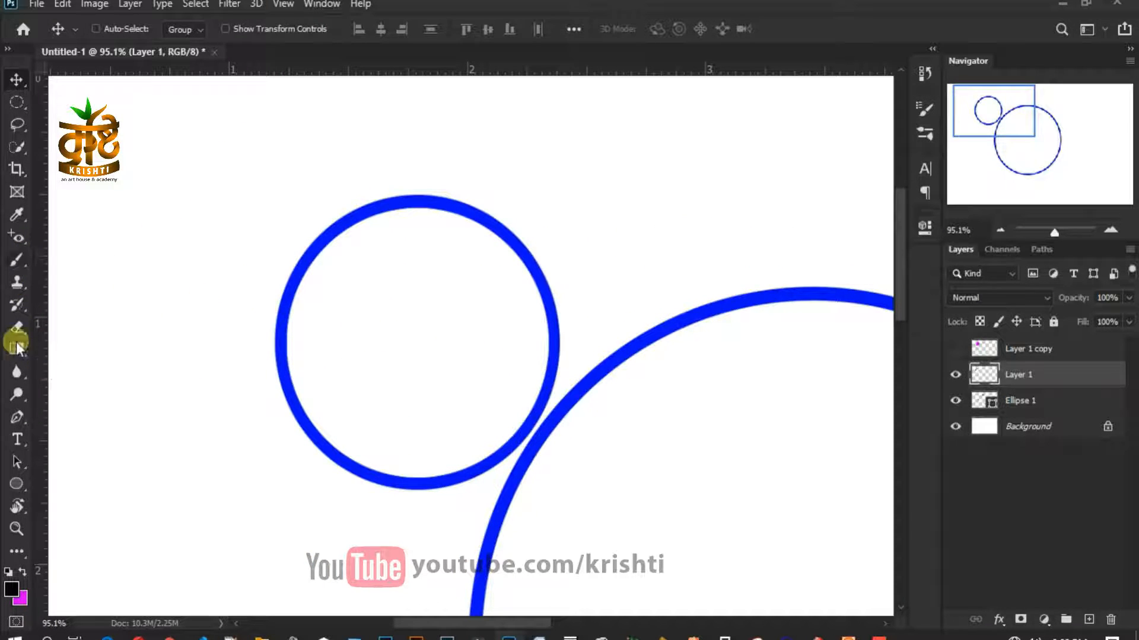
{"action": "left_click", "coordinate": [17, 418]}
{"action": "left_click", "coordinate": [249, 301]}
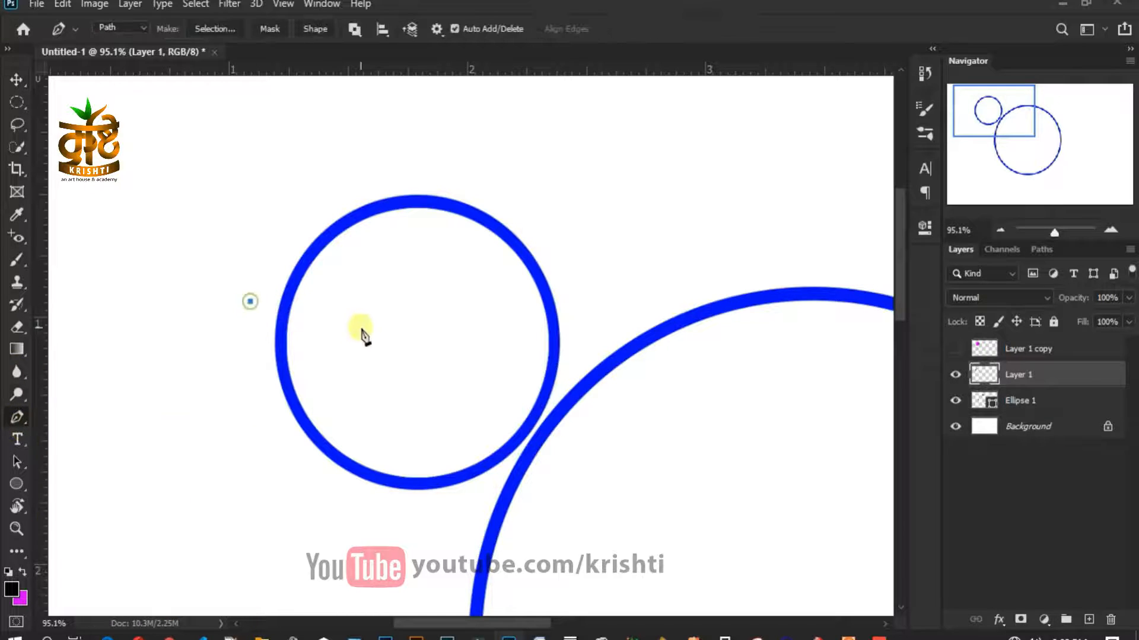
{"action": "left_click", "coordinate": [397, 439]}
{"action": "left_click", "coordinate": [516, 401]}
{"action": "left_click", "coordinate": [527, 315]}
{"action": "left_click", "coordinate": [474, 276]}
{"action": "left_click", "coordinate": [415, 261]}
{"action": "left_click", "coordinate": [401, 164]}
{"action": "left_click", "coordinate": [509, 169]}
{"action": "left_click", "coordinate": [575, 249]}
{"action": "left_click", "coordinate": [592, 338]}
{"action": "left_click", "coordinate": [584, 408]}
{"action": "left_click", "coordinate": [520, 482]}
{"action": "left_click_drag", "start_coordinate": [492, 497], "coordinate": [470, 504]}
{"action": "left_click", "coordinate": [390, 504]}
{"action": "left_click", "coordinate": [320, 485]}
{"action": "left_click", "coordinate": [260, 413]}
{"action": "left_click", "coordinate": [250, 303]}
- Delete the ring inside the path, leaving a short arc, and shift the arc right
{"action": "key", "text": "m"}
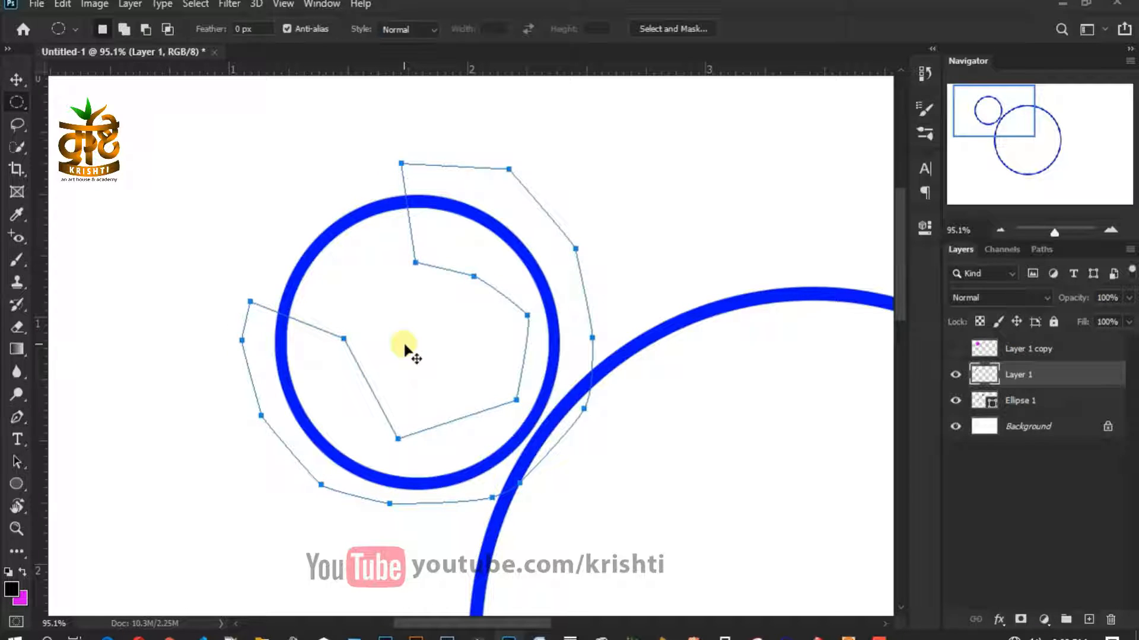
{"action": "key", "text": "ctrl+Return"}
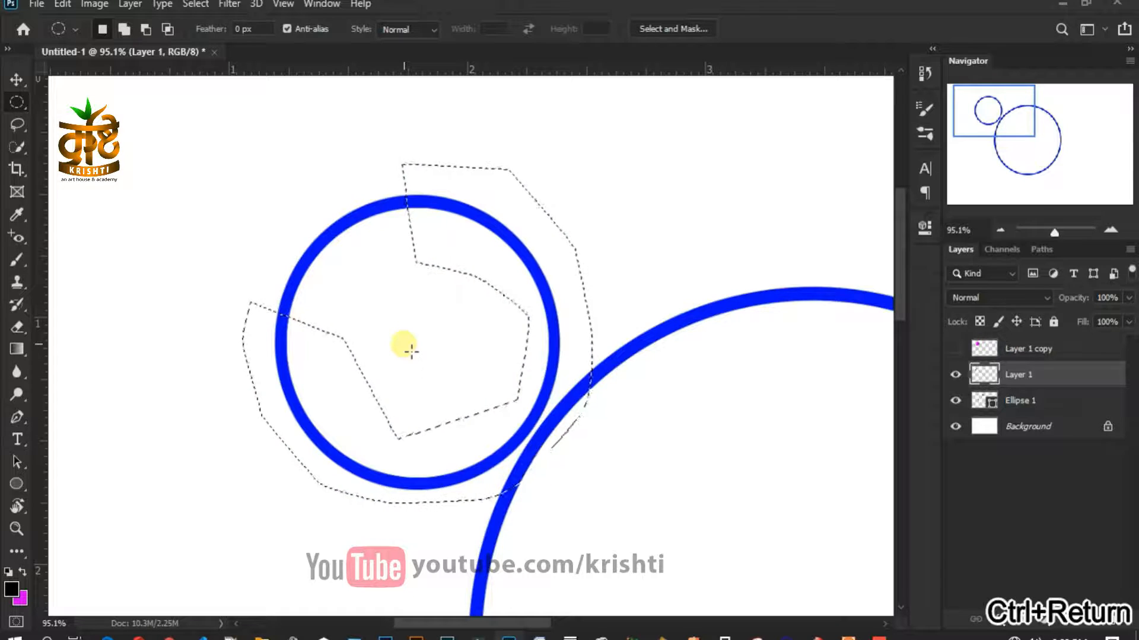
{"action": "key", "text": "Delete"}
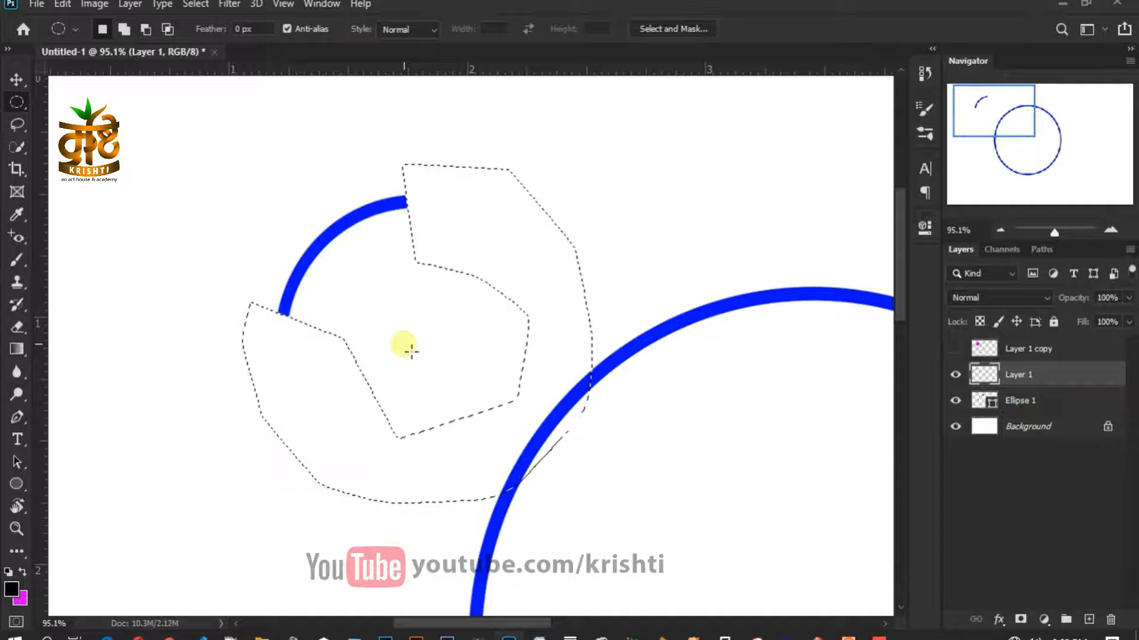
{"action": "key", "text": "ctrl+d"}
{"action": "key", "text": "v"}
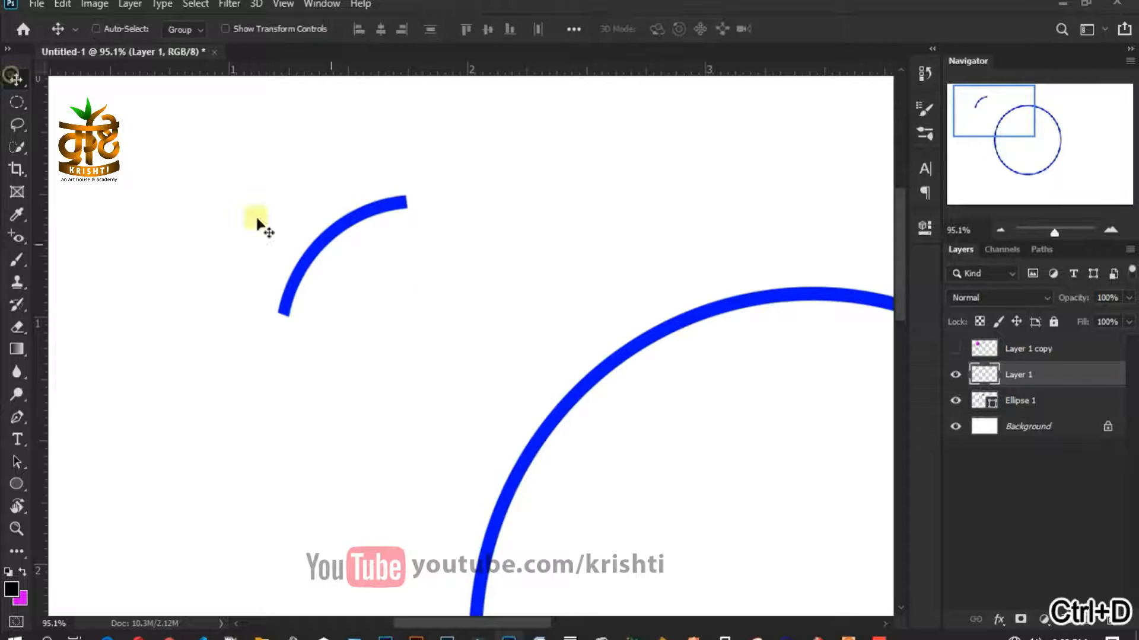
{"action": "scroll", "coordinate": [386, 295], "scroll_direction": "up", "scroll_amount": 5}
{"action": "left_click_drag", "start_coordinate": [364, 280], "coordinate": [506, 414]}
{"action": "left_click_drag", "start_coordinate": [442, 316], "coordinate": [521, 313]}
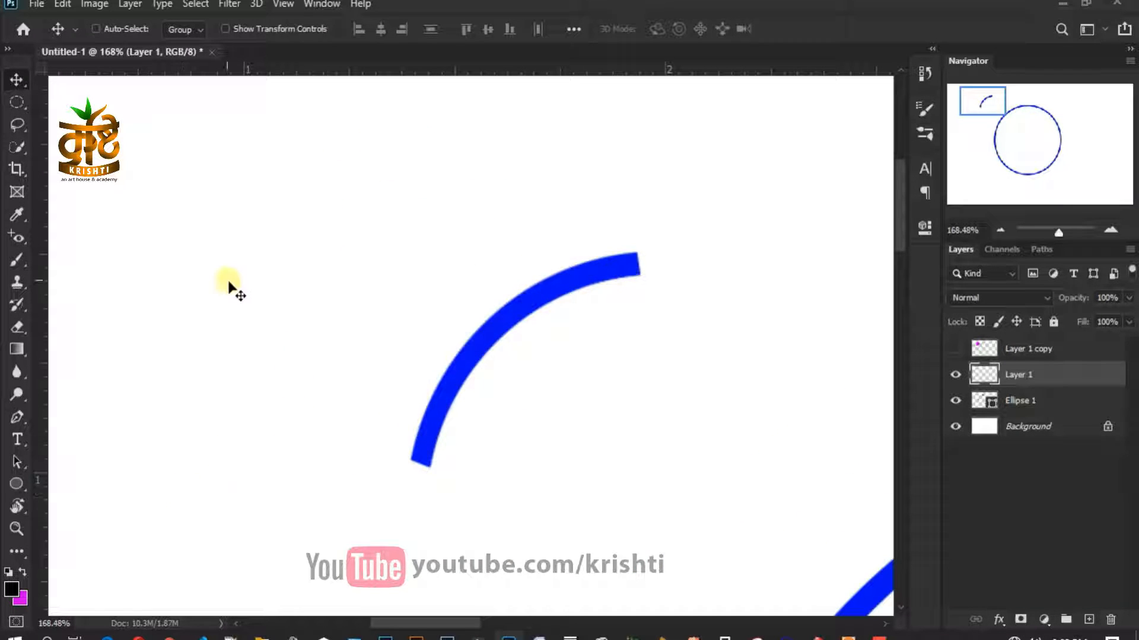
- Rotate the blue arc 45 degrees with Free Transform
{"action": "key", "text": "ctrl+t"}
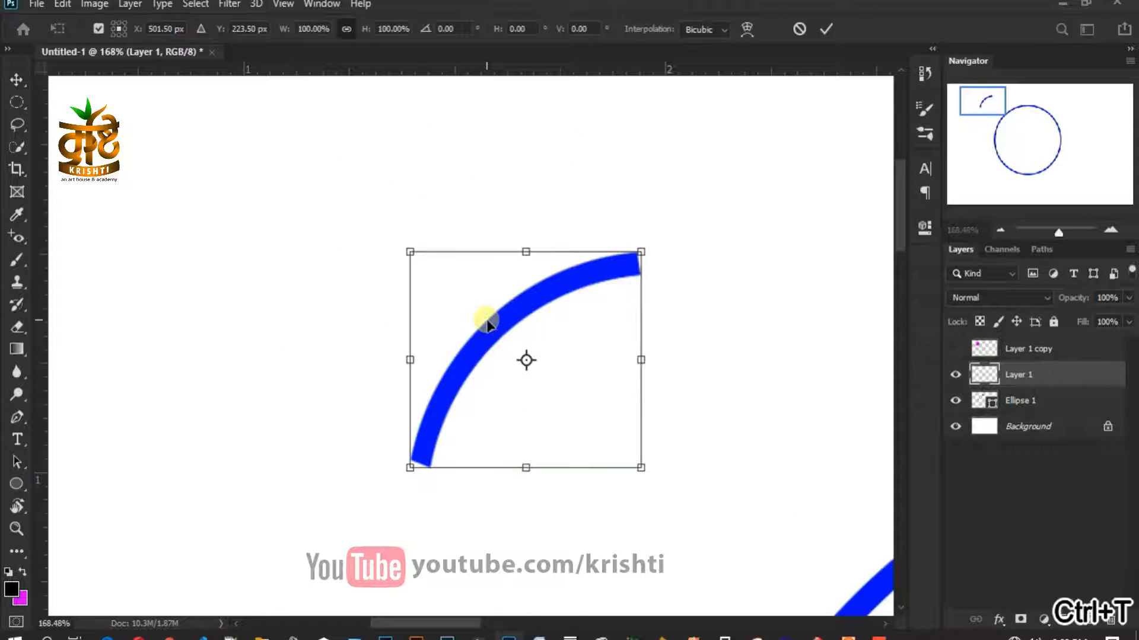
{"action": "right_click", "coordinate": [618, 390]}
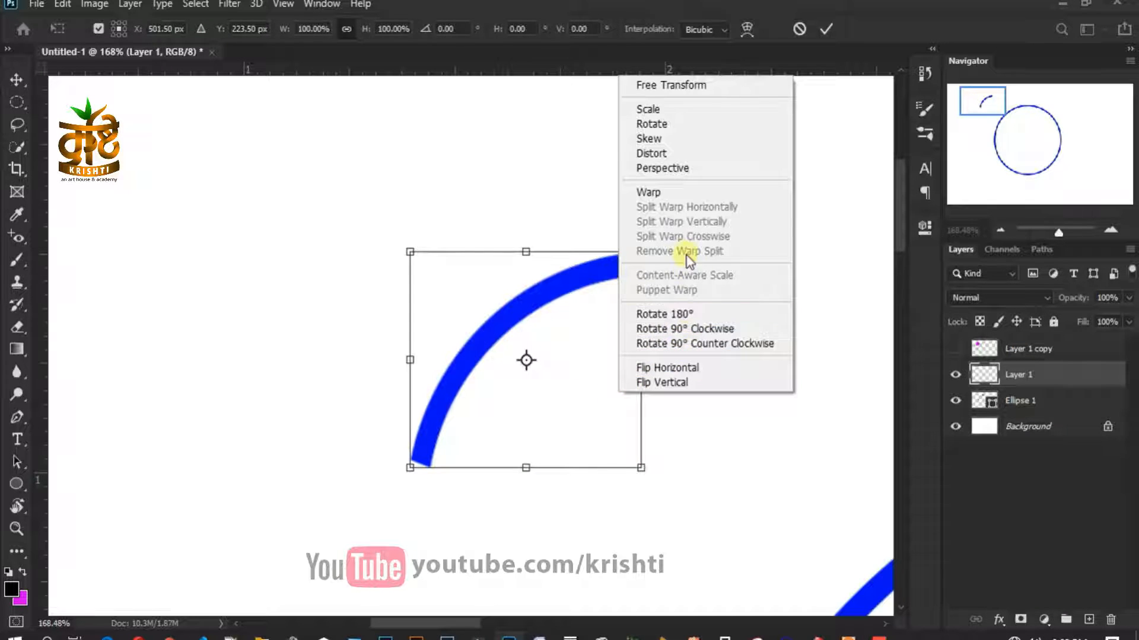
{"action": "left_click", "coordinate": [700, 329]}
{"action": "right_click", "coordinate": [583, 356]}
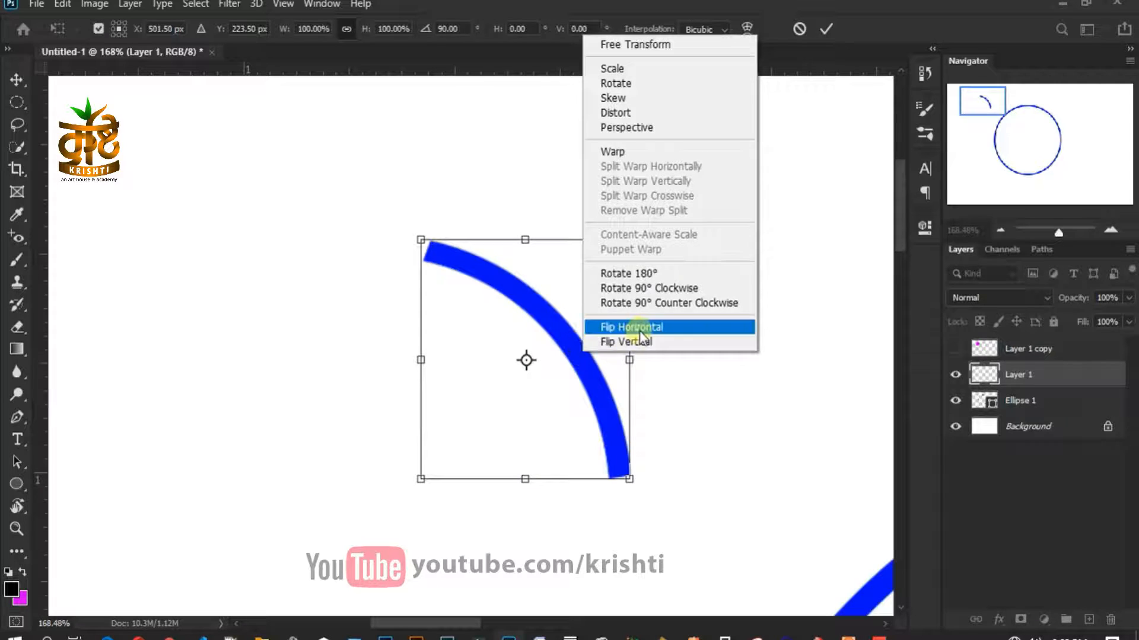
{"action": "left_click", "coordinate": [804, 105]}
{"action": "left_click", "coordinate": [466, 30]}
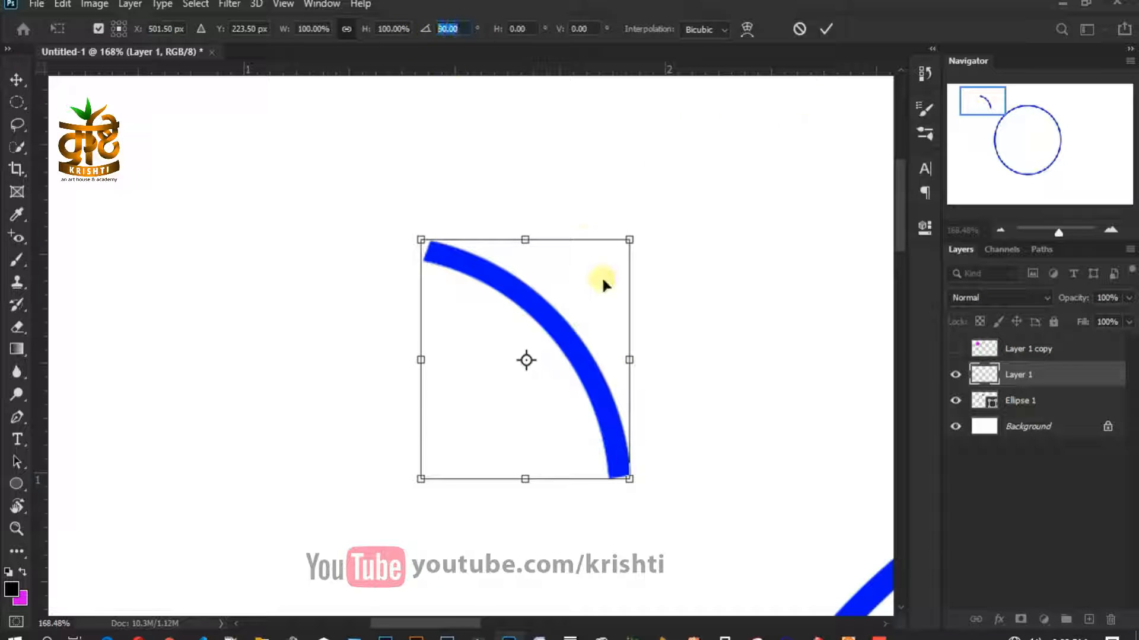
{"action": "type", "text": "45"}
{"action": "key", "text": "Return"}
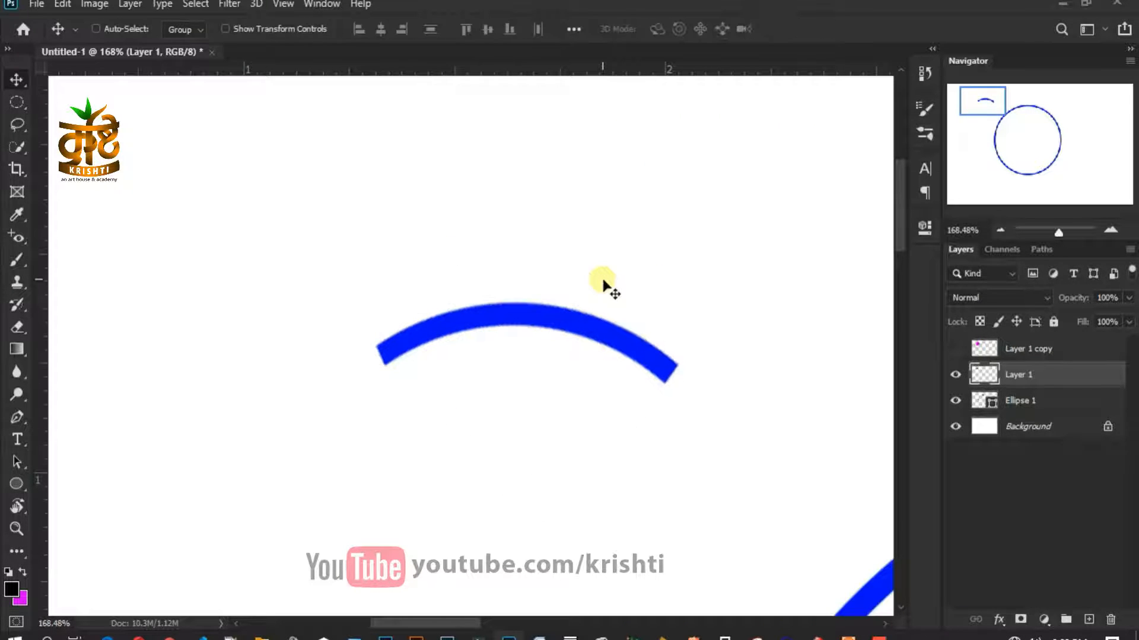
- Tilt the arc about −1.33° further so it arches level
{"action": "key", "text": "ctrl+t"}
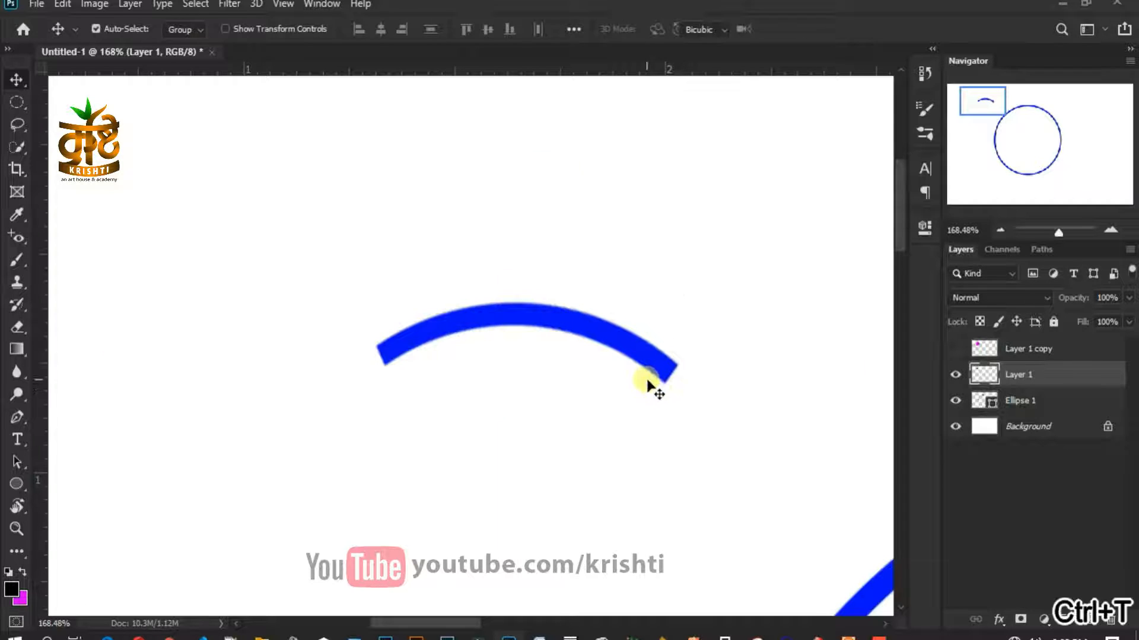
{"action": "left_click_drag", "start_coordinate": [737, 374], "coordinate": [746, 370]}
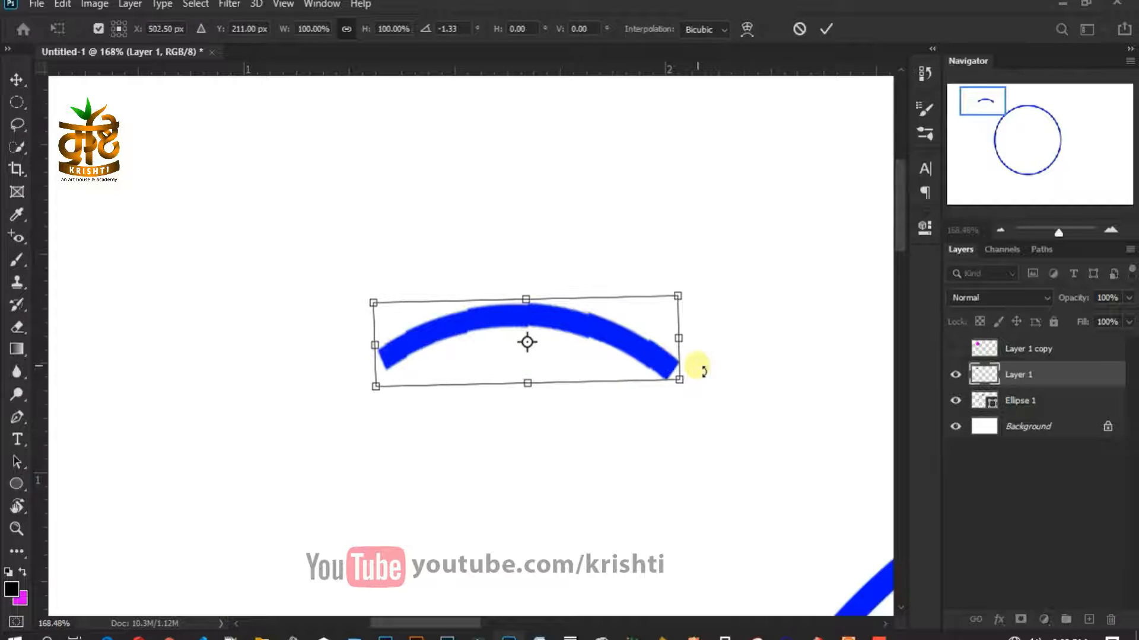
{"action": "key", "text": "Return"}
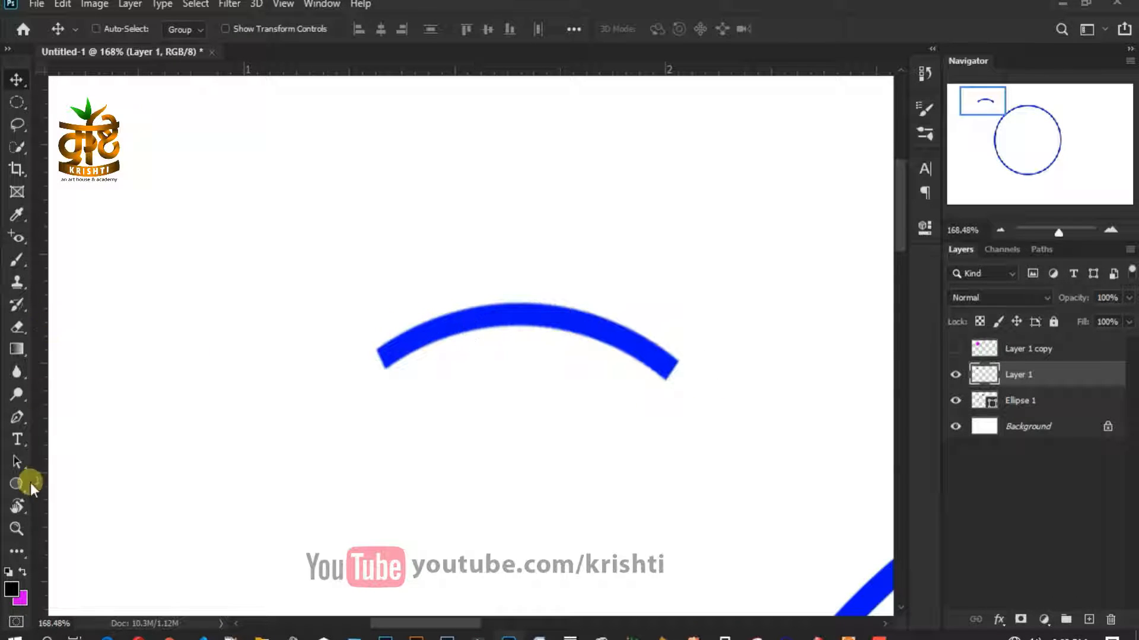
- Place a vertical guide at the arc's top centre and draw a pointed half-petal path up to it
{"action": "left_click", "coordinate": [16, 417]}
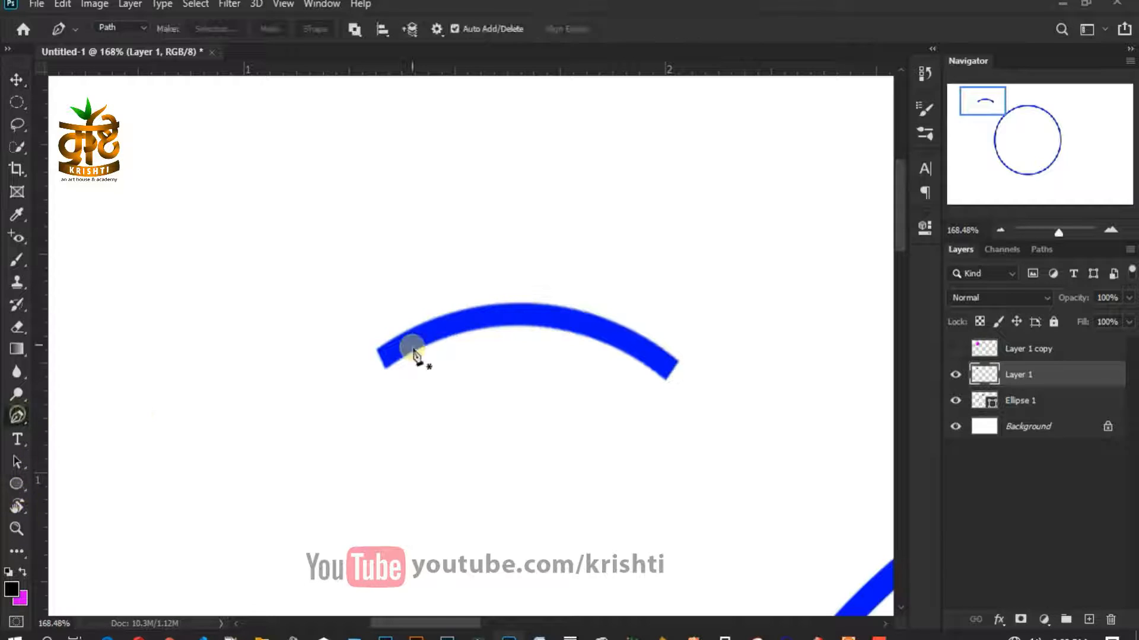
{"action": "left_click", "coordinate": [378, 352]}
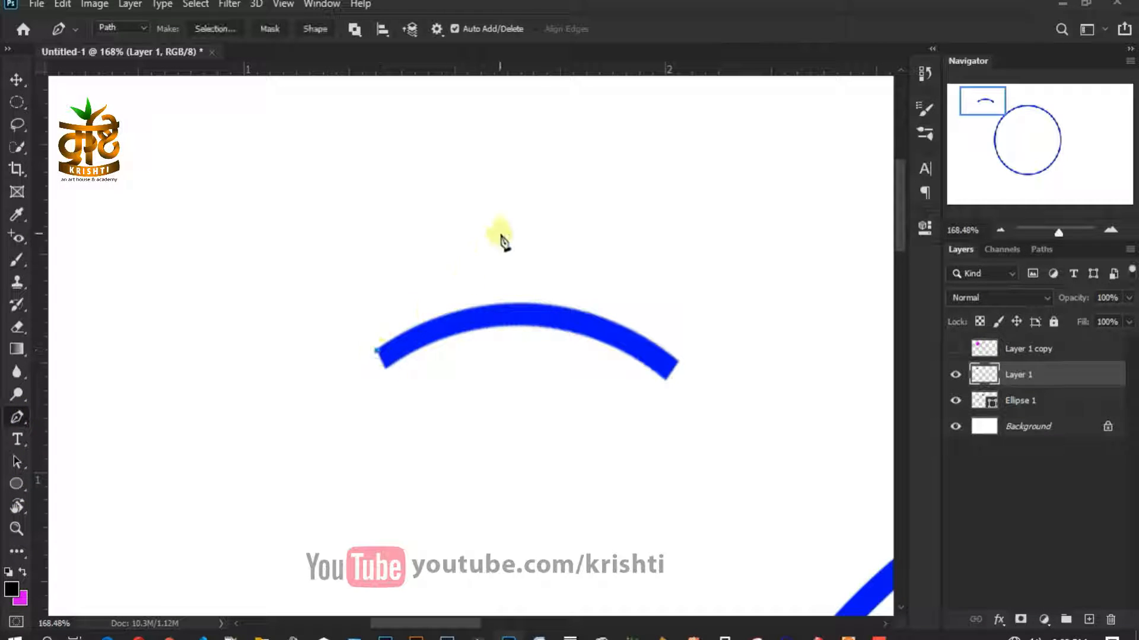
{"action": "left_click_drag", "start_coordinate": [40, 237], "coordinate": [504, 269]}
{"action": "left_click", "coordinate": [449, 289], "text": "alt"}
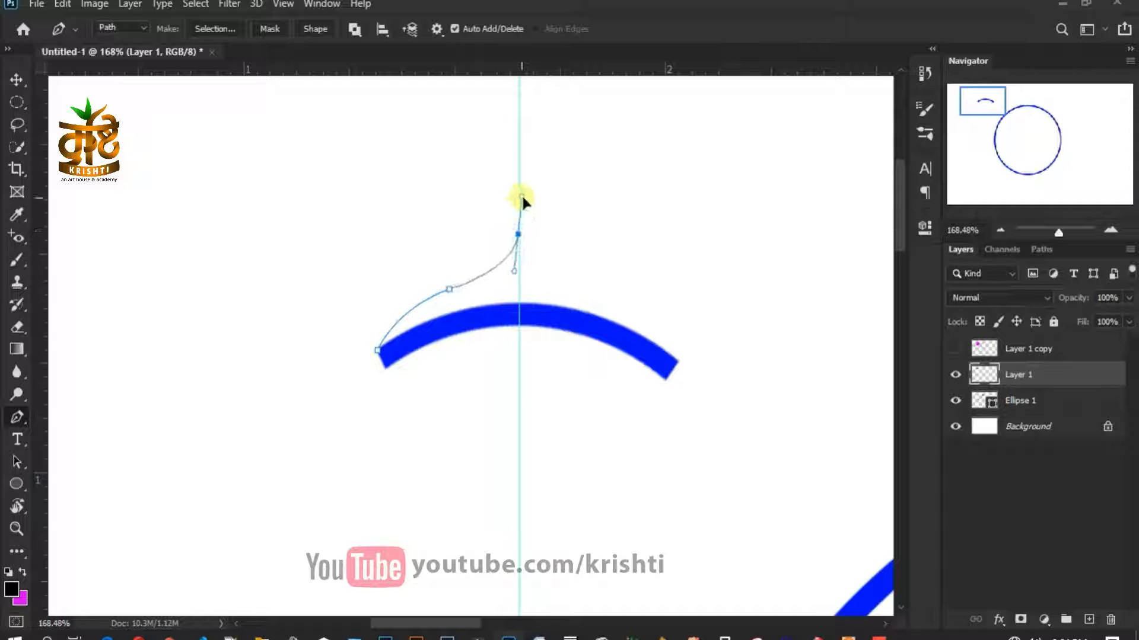
{"action": "left_click", "coordinate": [518, 234], "text": "alt"}
{"action": "left_click", "coordinate": [519, 313]}
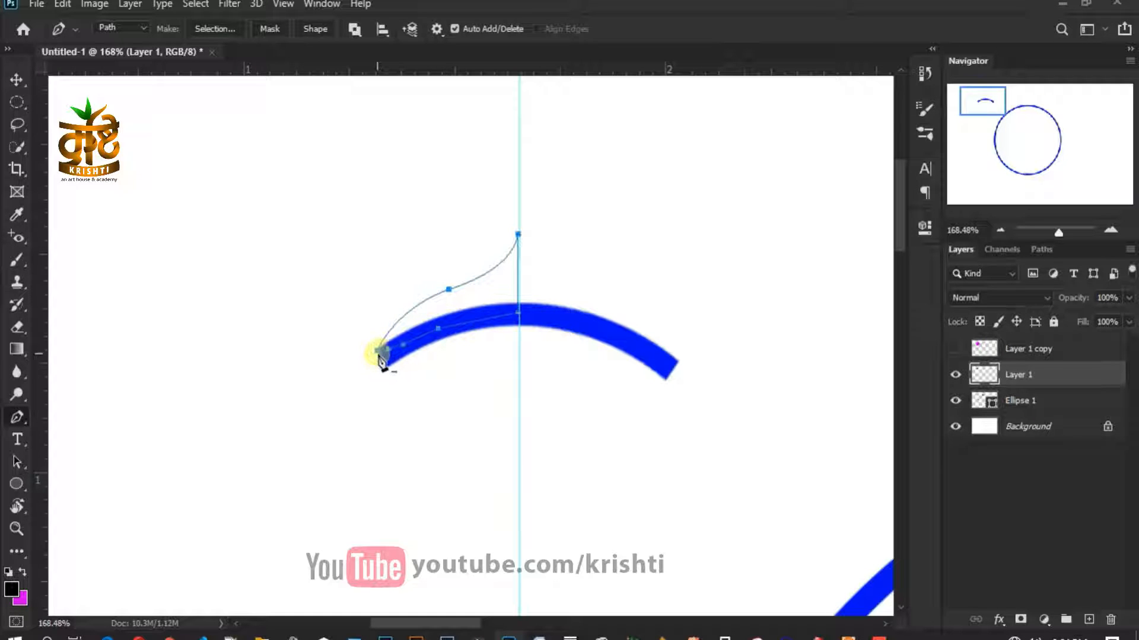
- Fill the path with the arc's blue on a new Layer 2 and duplicate it
{"action": "key", "text": "m"}
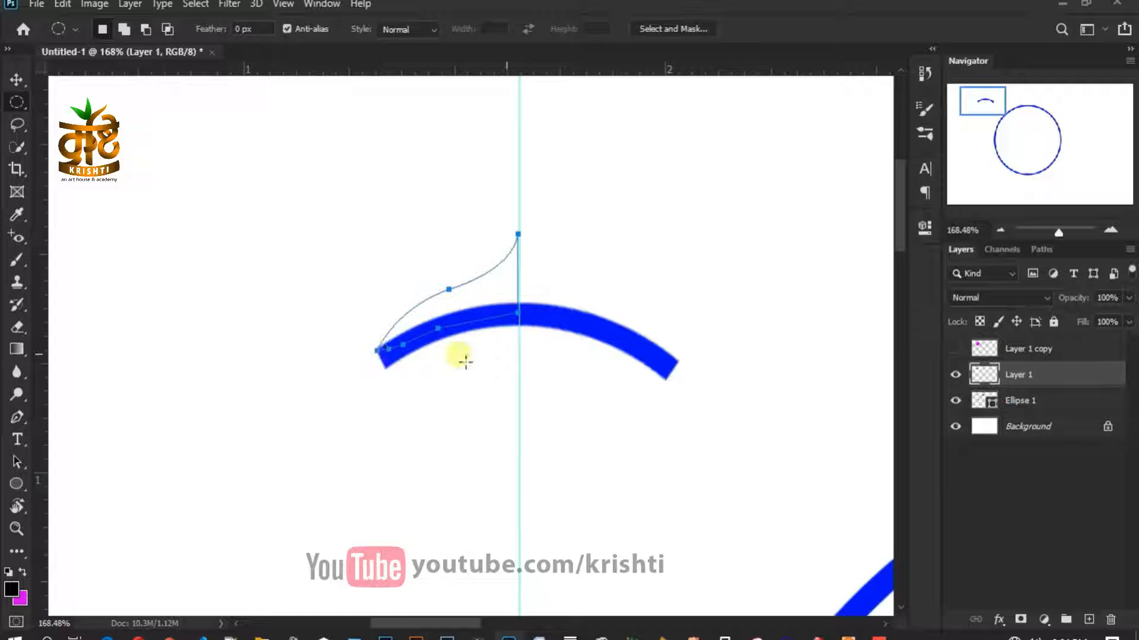
{"action": "left_click", "coordinate": [1089, 619]}
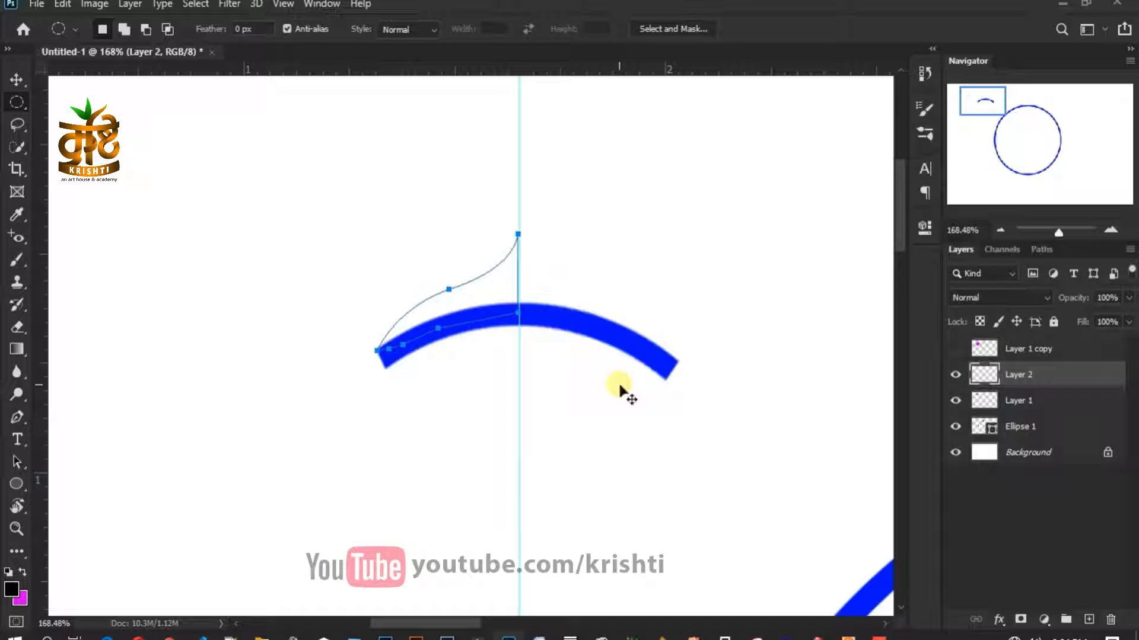
{"action": "left_click", "coordinate": [22, 598]}
{"action": "left_click", "coordinate": [569, 320]}
{"action": "left_click", "coordinate": [1081, 321]}
{"action": "key", "text": "ctrl+Return"}
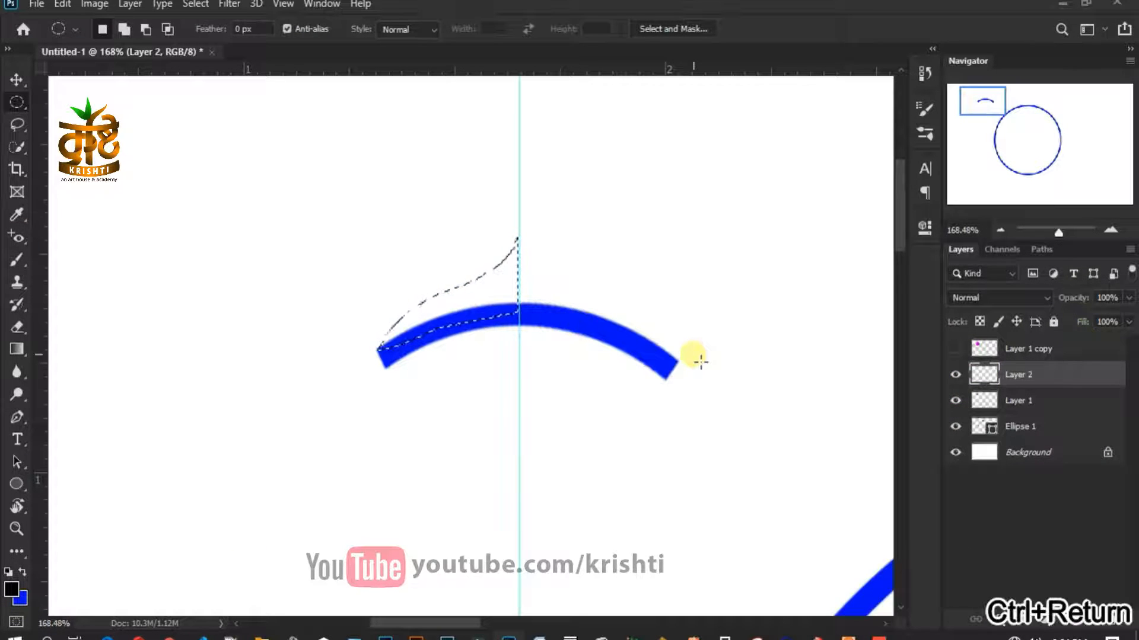
{"action": "key", "text": "ctrl+BackSpace"}
{"action": "key", "text": "ctrl+d"}
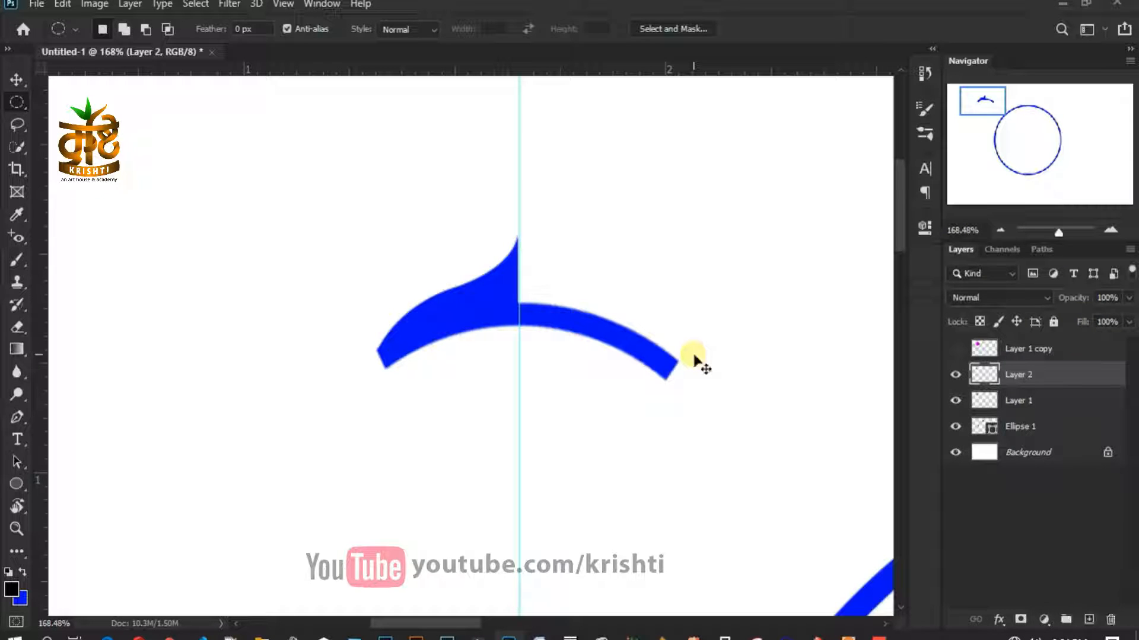
{"action": "key", "text": "ctrl+j"}
{"action": "key", "text": "v"}
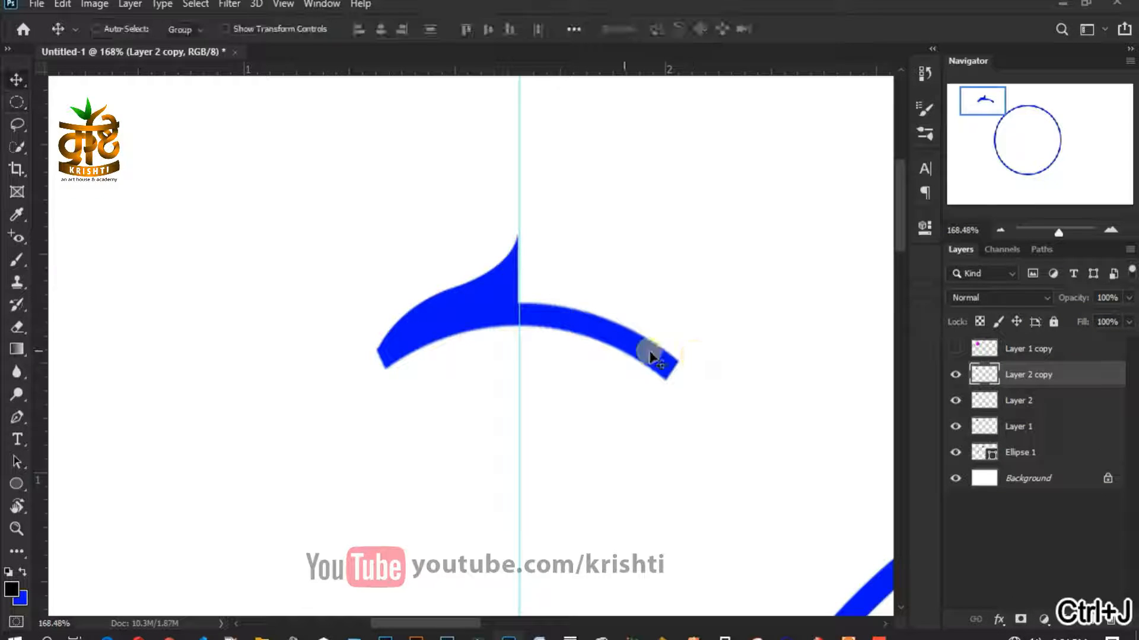
- Select the copied half-petal and drag it up and to the right
{"action": "right_click", "coordinate": [480, 299]}
{"action": "left_click", "coordinate": [498, 300]}
{"action": "left_click_drag", "start_coordinate": [482, 308], "coordinate": [678, 252]}
{"action": "right_click", "coordinate": [678, 250]}
{"action": "left_click", "coordinate": [682, 252]}
- Flip the copy horizontally and butt it against the right side of the guide
{"action": "key", "text": "ctrl+t"}
{"action": "right_click", "coordinate": [682, 249]}
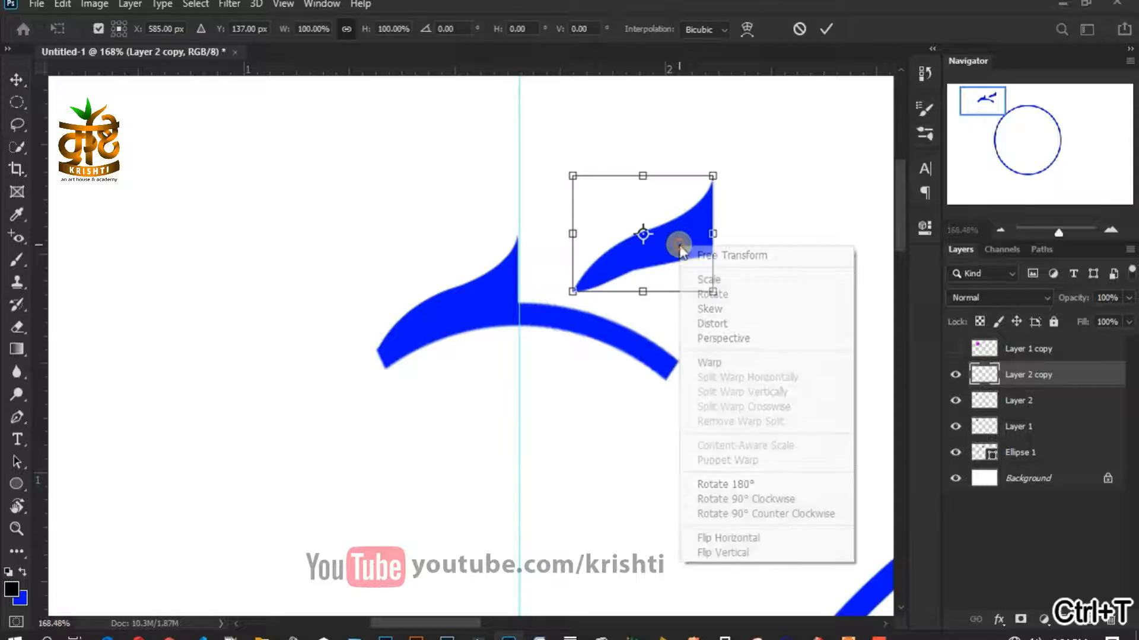
{"action": "left_click", "coordinate": [746, 536]}
{"action": "left_click_drag", "start_coordinate": [678, 261], "coordinate": [622, 313]}
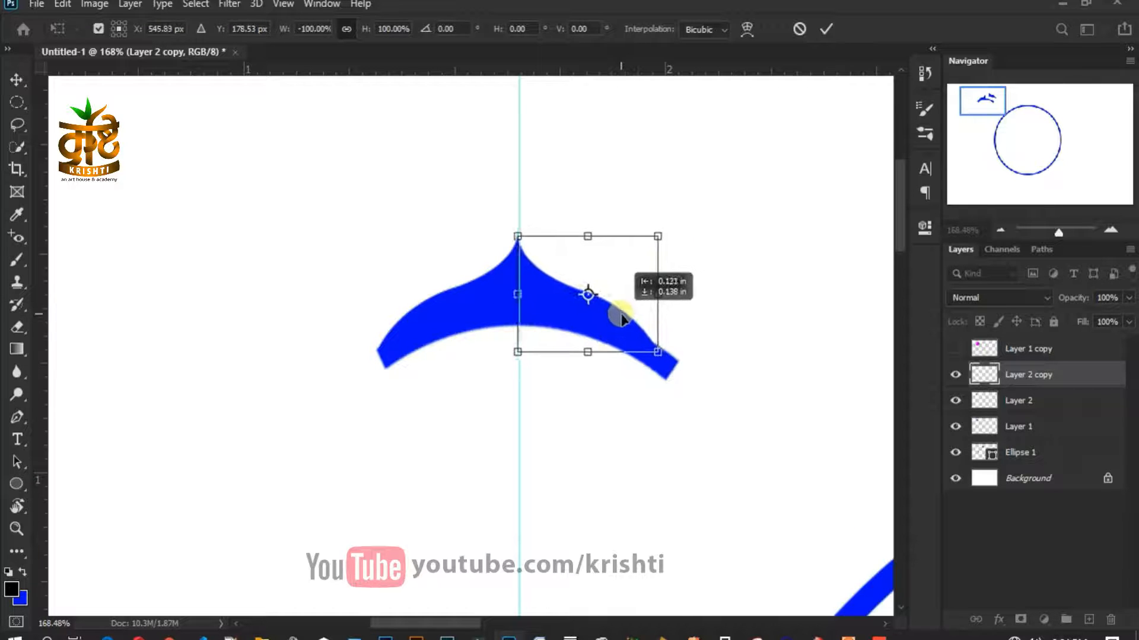
{"action": "scroll", "coordinate": [617, 320], "scroll_direction": "up", "scroll_amount": 4}
{"action": "scroll", "coordinate": [468, 297], "scroll_direction": "up", "scroll_amount": 1}
{"action": "scroll", "coordinate": [498, 397], "scroll_direction": "up", "scroll_amount": 2}
{"action": "key", "text": "Return"}
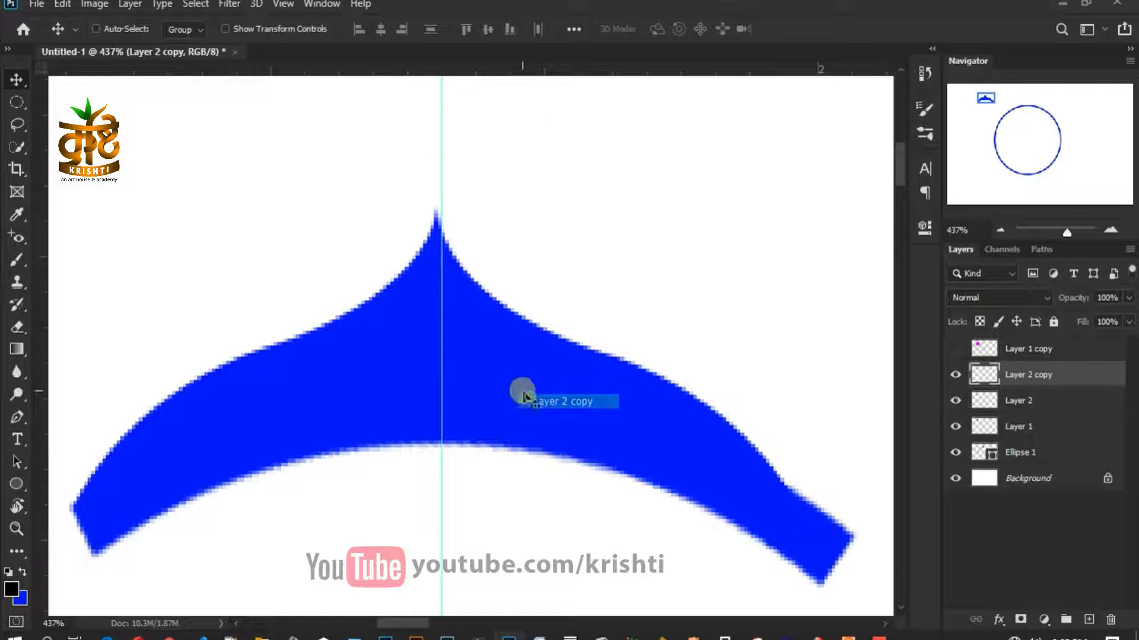
- Fine-tune the mirrored half's join at the guide and bring the whole pointed shape into view
{"action": "scroll", "coordinate": [445, 300], "scroll_direction": "up", "scroll_amount": 2}
{"action": "key", "text": "Right"}
{"action": "key", "text": "Right"}
{"action": "key", "text": "Right"}
{"action": "key", "text": "Right"}
{"action": "key", "text": "Right"}
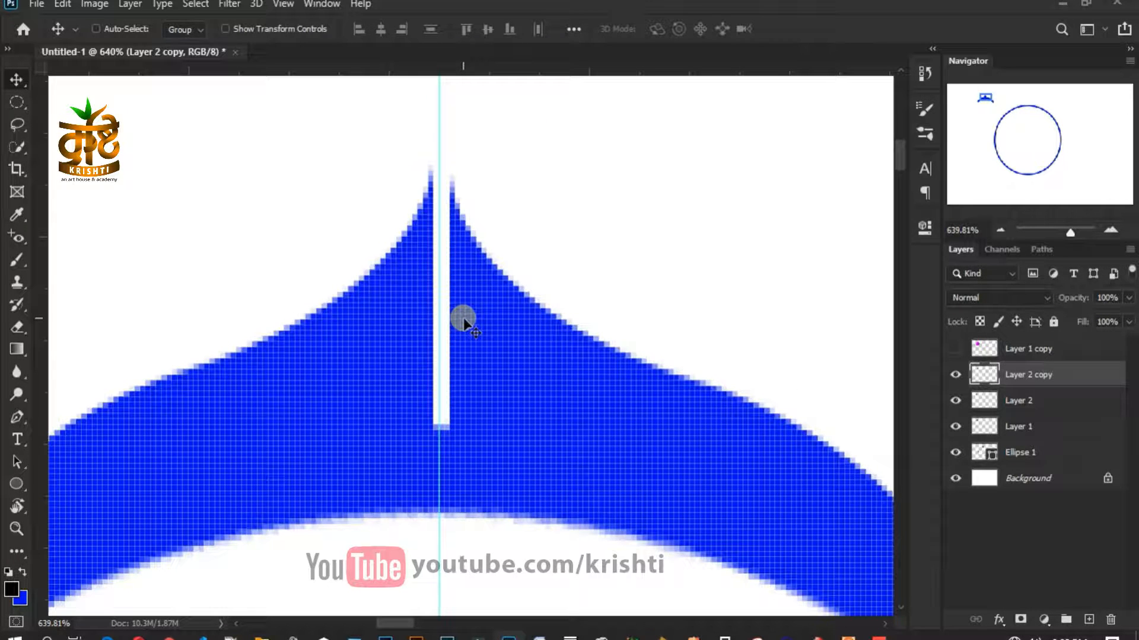
{"action": "key", "text": "Left"}
{"action": "key", "text": "Left"}
{"action": "key", "text": "Left"}
{"action": "key", "text": "Left"}
{"action": "key", "text": "Left"}
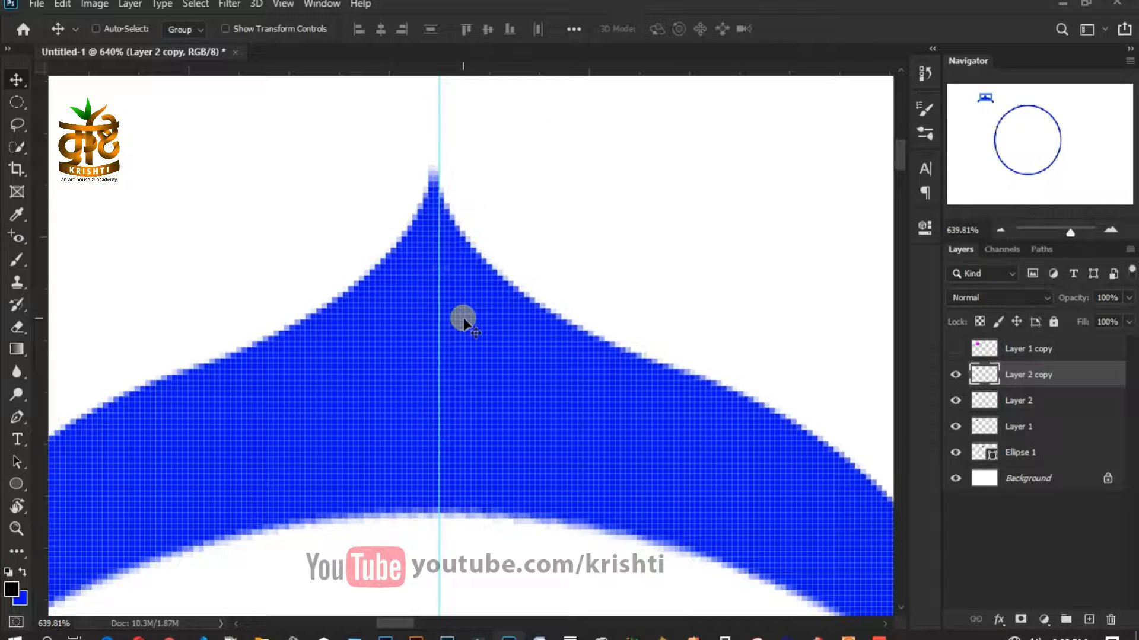
{"action": "scroll", "coordinate": [463, 320], "scroll_direction": "down", "scroll_amount": 2}
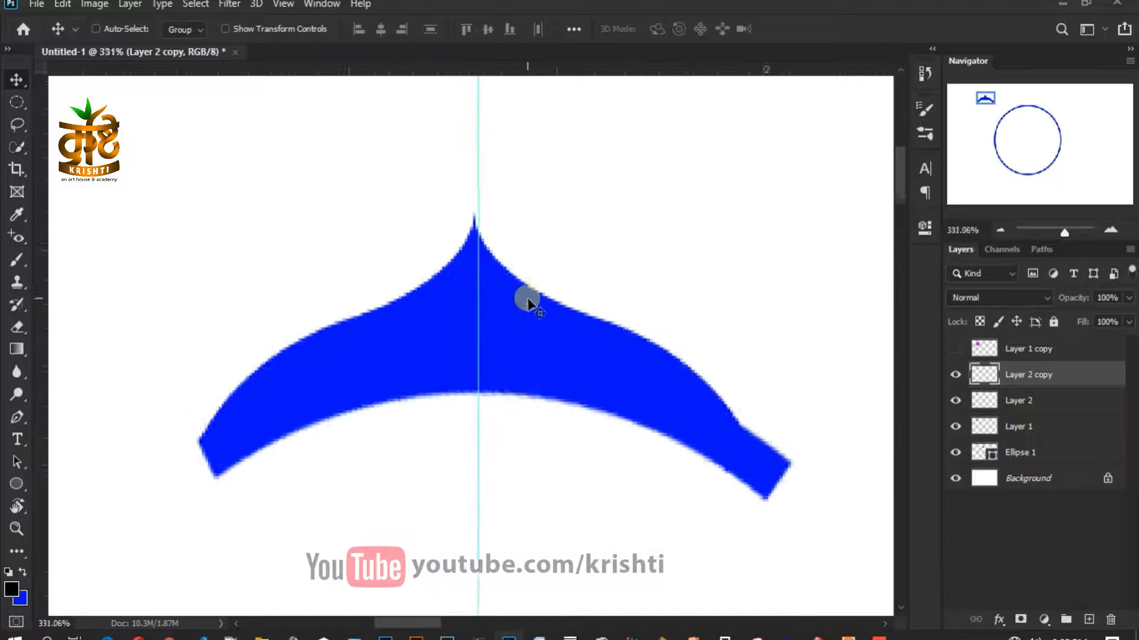
{"action": "left_click_drag", "start_coordinate": [495, 389], "coordinate": [477, 305]}
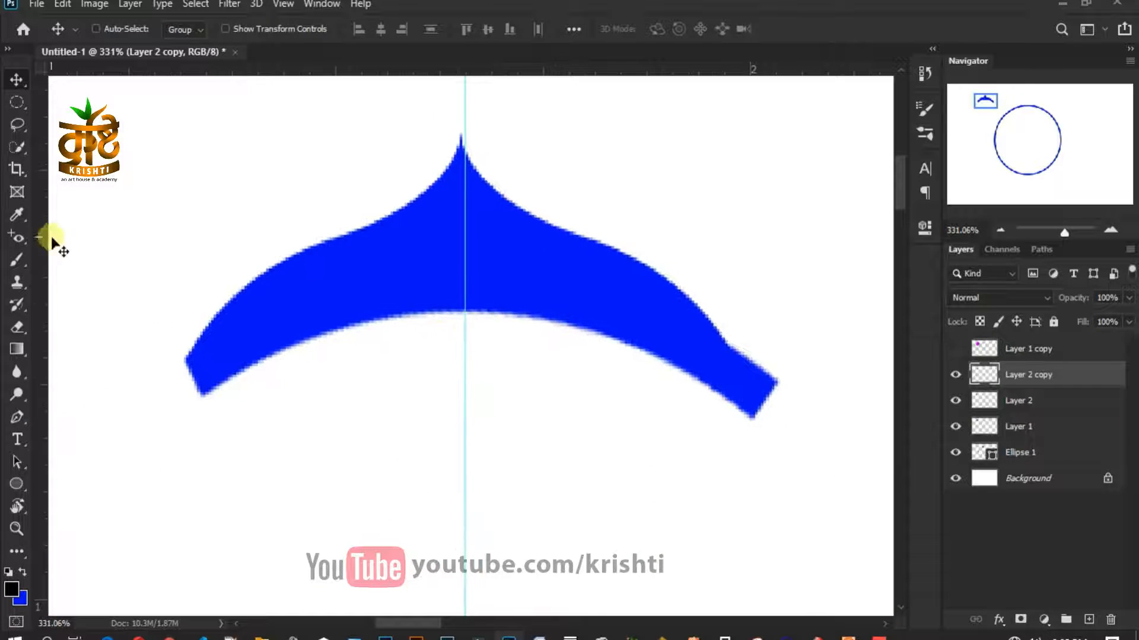
{"action": "left_click", "coordinate": [1043, 401], "text": "shift"}
- Merge Layer 2 copy, Layer 2 and Layer 1 into a single layer
{"action": "left_click", "coordinate": [1042, 428], "text": "shift"}
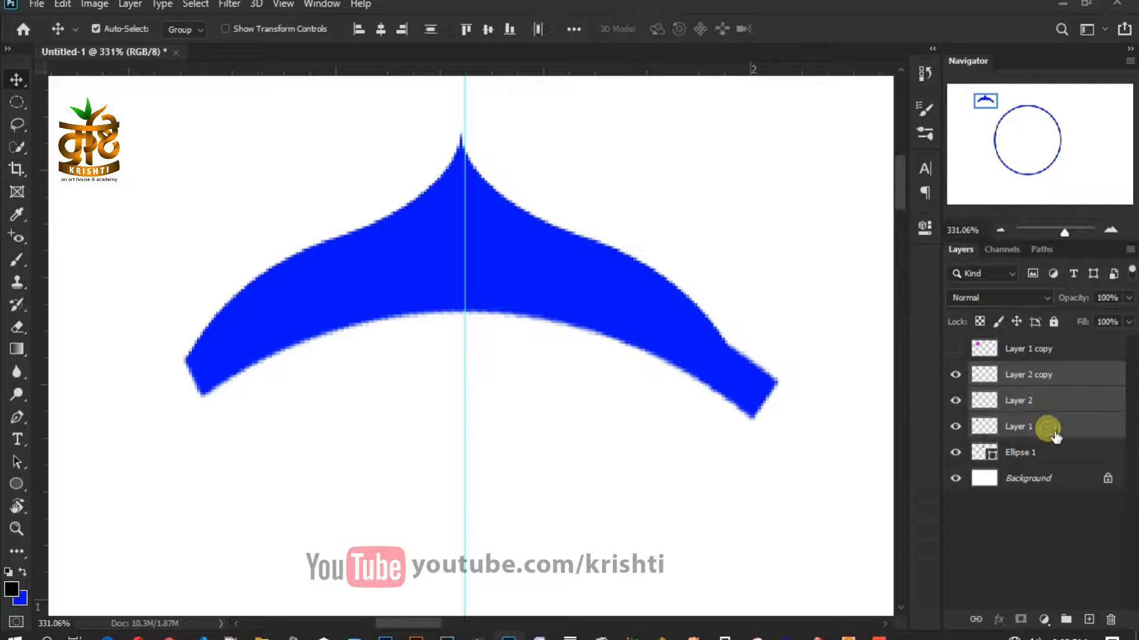
{"action": "right_click", "coordinate": [1041, 428]}
{"action": "left_click", "coordinate": [855, 505]}
{"action": "left_click", "coordinate": [955, 375]}
{"action": "left_click", "coordinate": [955, 375]}
- Erase both lower tips of the merged shape into curved notches with a 44 px eraser
{"action": "left_click", "coordinate": [18, 343]}
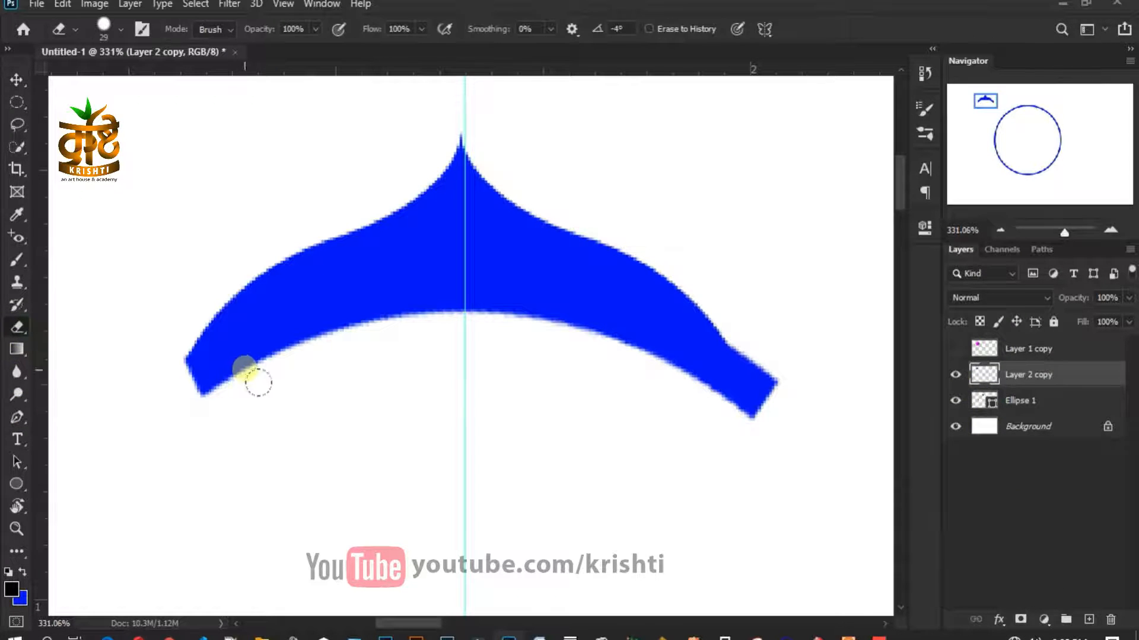
{"action": "right_click", "coordinate": [380, 406]}
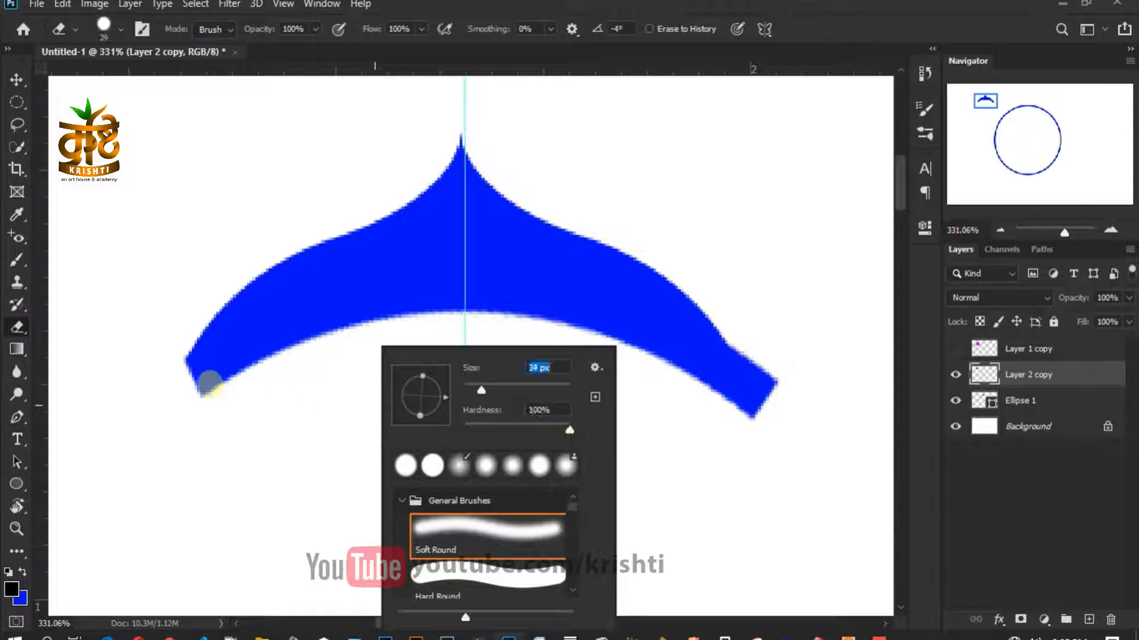
{"action": "left_click_drag", "start_coordinate": [474, 391], "coordinate": [486, 390]}
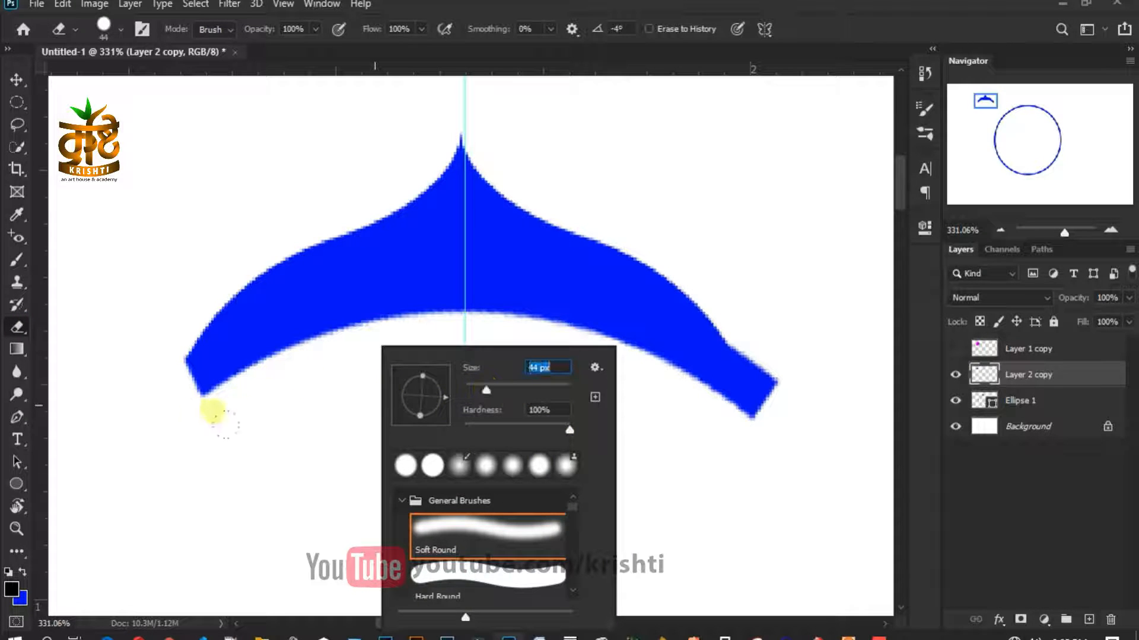
{"action": "left_click", "coordinate": [182, 418]}
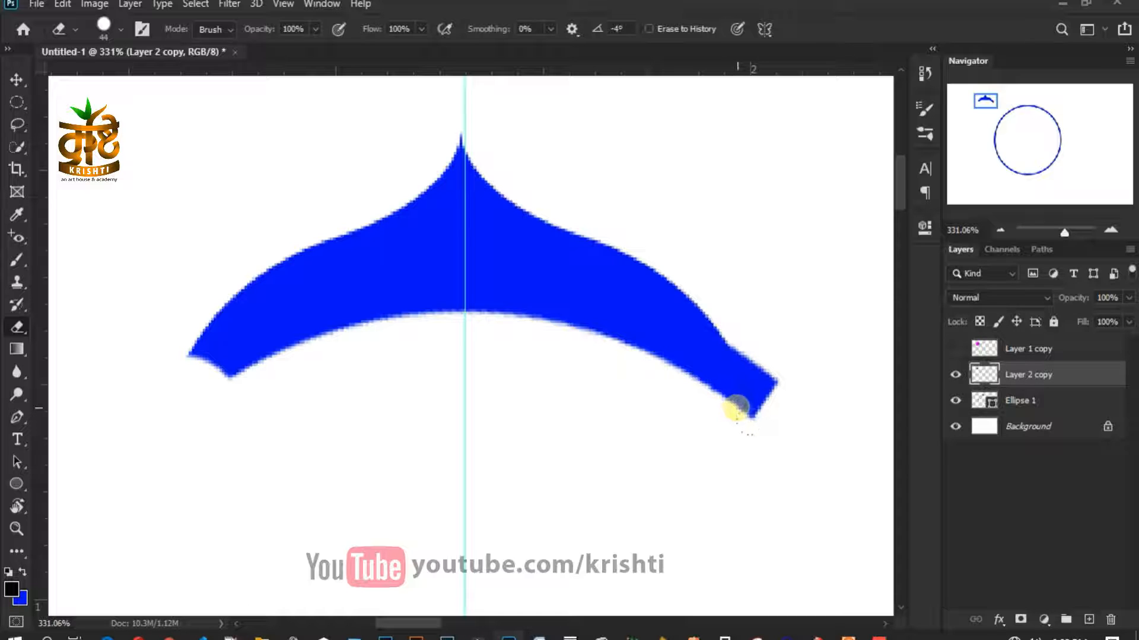
{"action": "left_click_drag", "start_coordinate": [735, 408], "coordinate": [714, 361]}
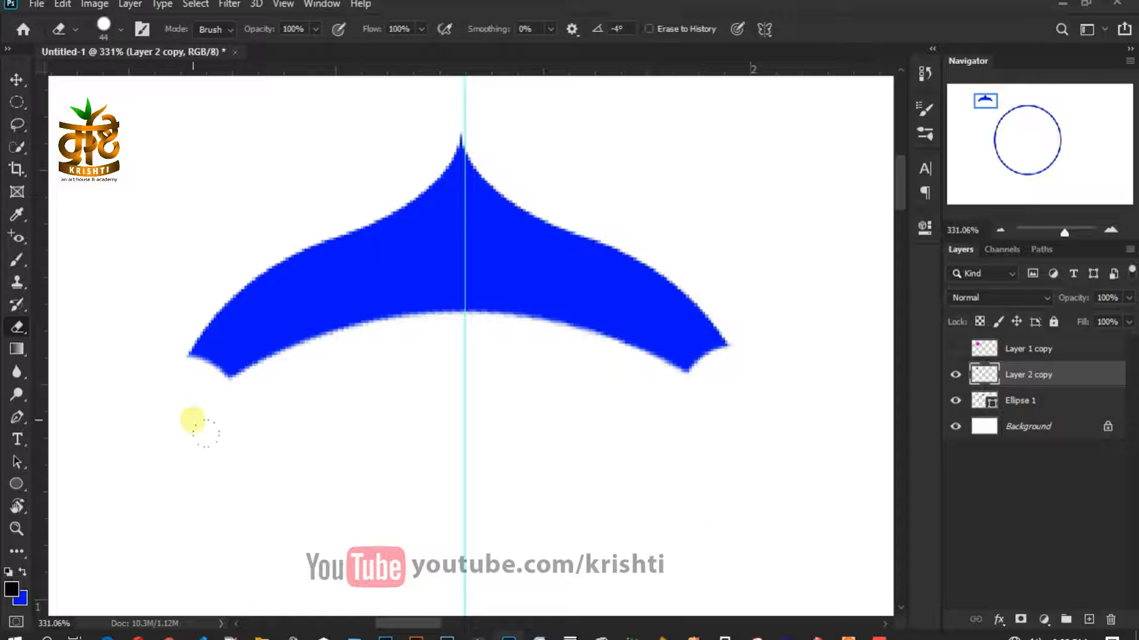
{"action": "key", "text": "v"}
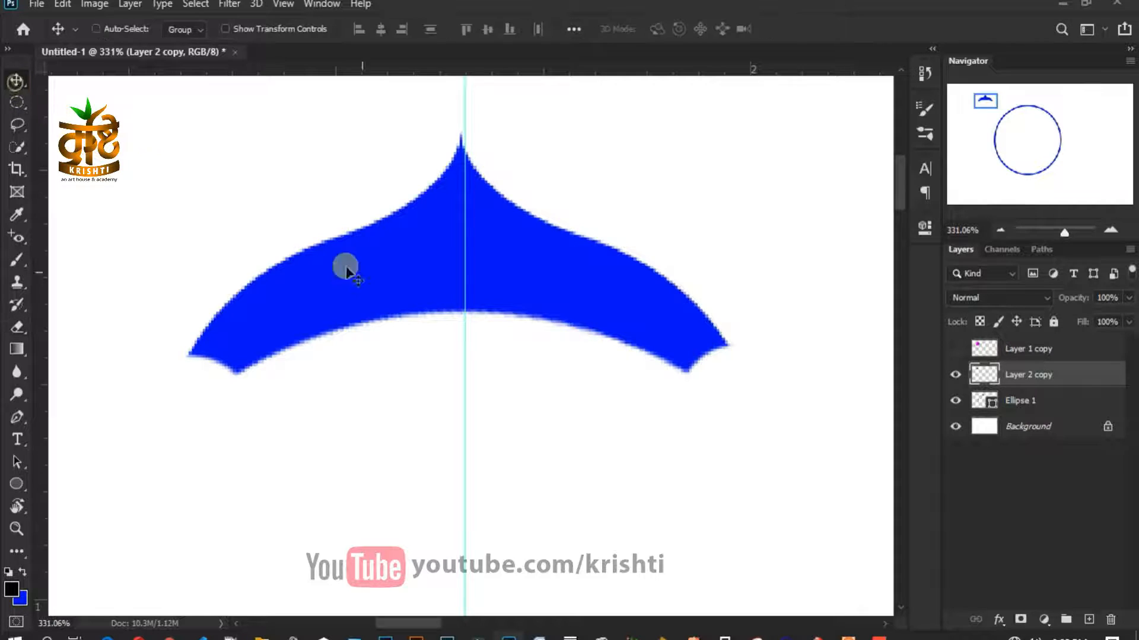
{"action": "scroll", "coordinate": [498, 308], "scroll_direction": "down", "scroll_amount": 5}
- Try placing the petal above the circle, then undo the placement
{"action": "scroll", "coordinate": [499, 310], "scroll_direction": "down", "scroll_amount": 2}
{"action": "left_click_drag", "start_coordinate": [526, 313], "coordinate": [827, 310]}
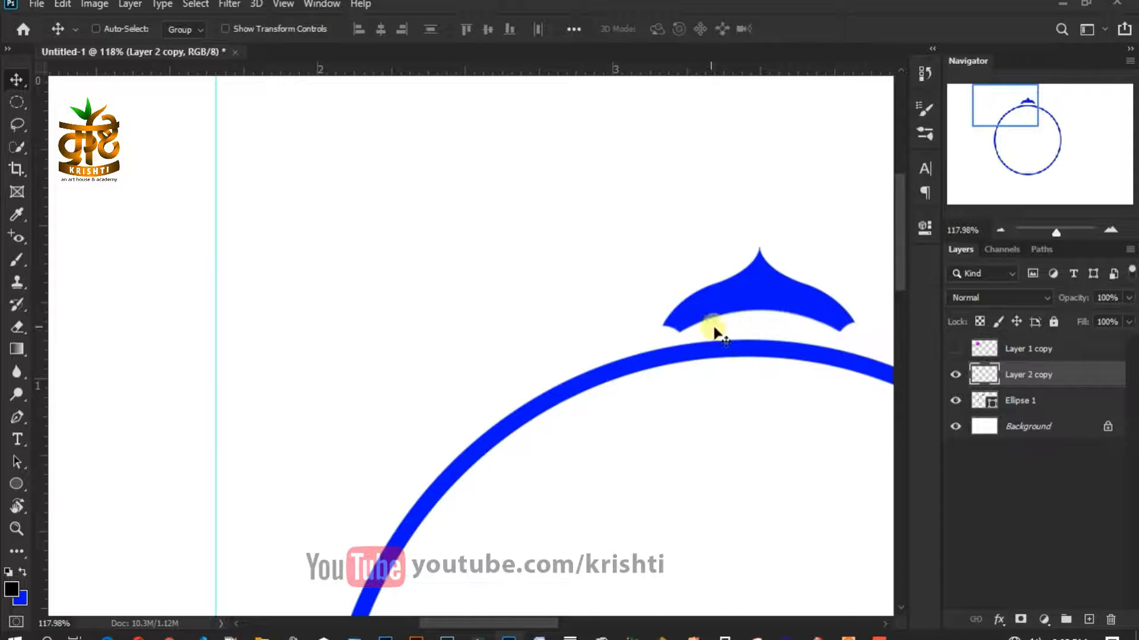
{"action": "left_click_drag", "start_coordinate": [730, 326], "coordinate": [385, 284]}
{"action": "scroll", "coordinate": [386, 314], "scroll_direction": "down", "scroll_amount": 8}
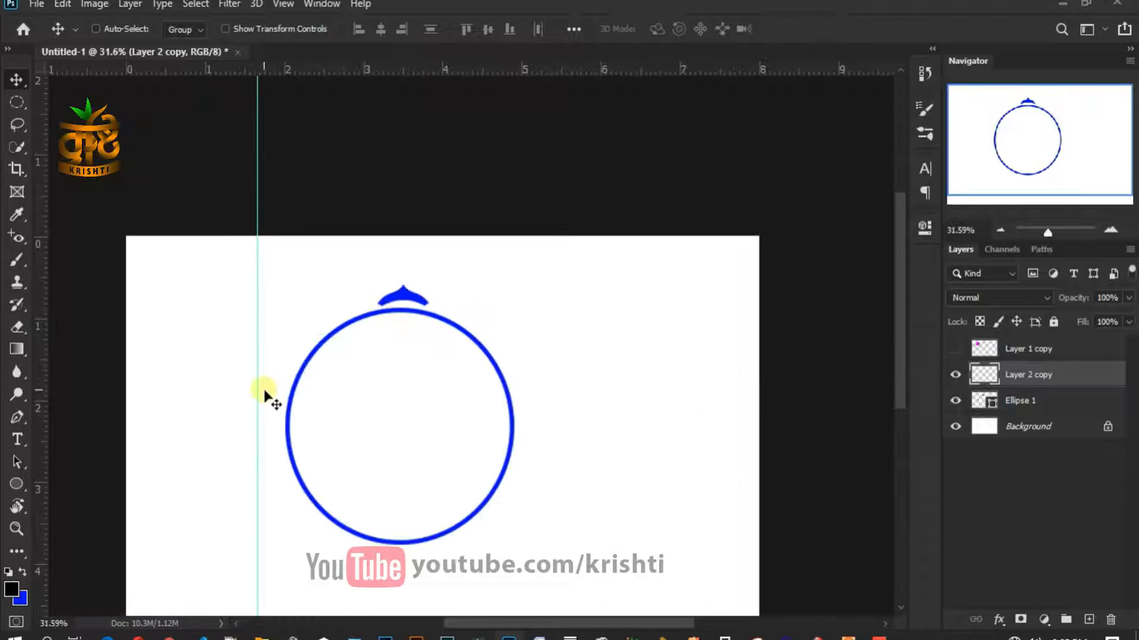
{"action": "left_click_drag", "start_coordinate": [265, 397], "coordinate": [399, 402]}
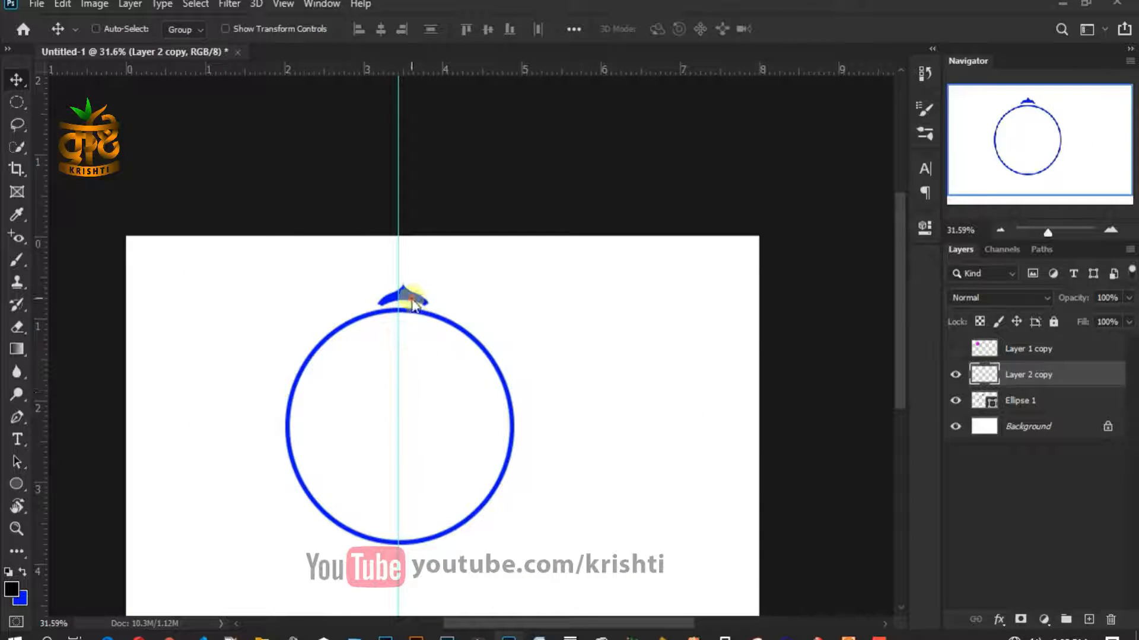
{"action": "key", "text": "ctrl+z"}
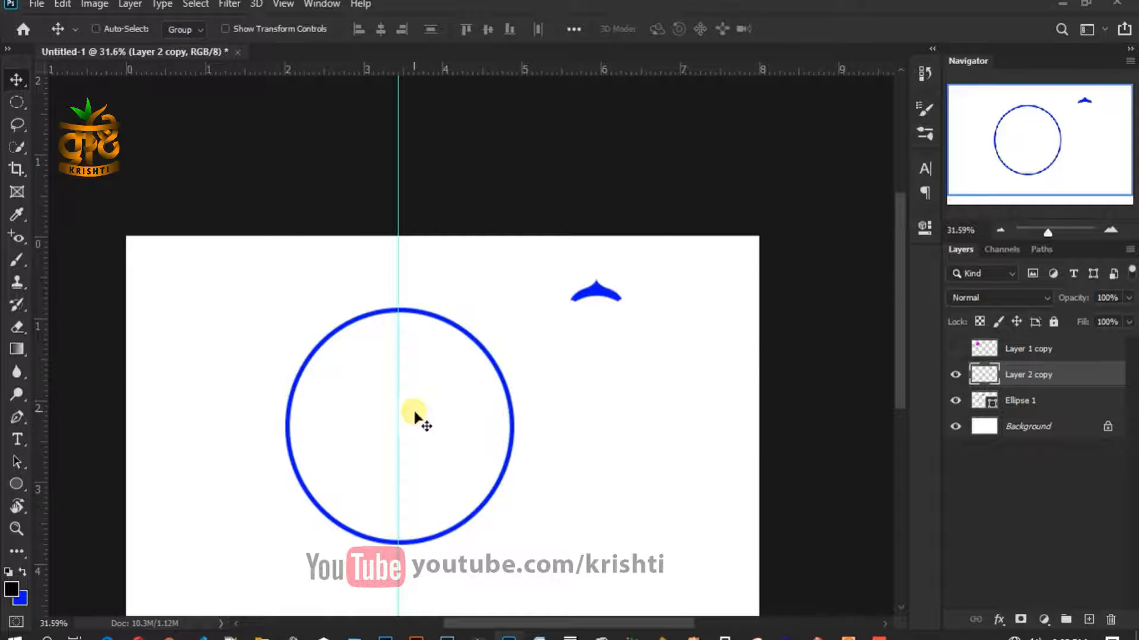
- Align the vertical guide with the centre of the Ellipse 1 circle
{"action": "left_click", "coordinate": [1059, 402]}
{"action": "key", "text": "ctrl+t"}
{"action": "scroll", "coordinate": [533, 362], "scroll_direction": "up", "scroll_amount": 6}
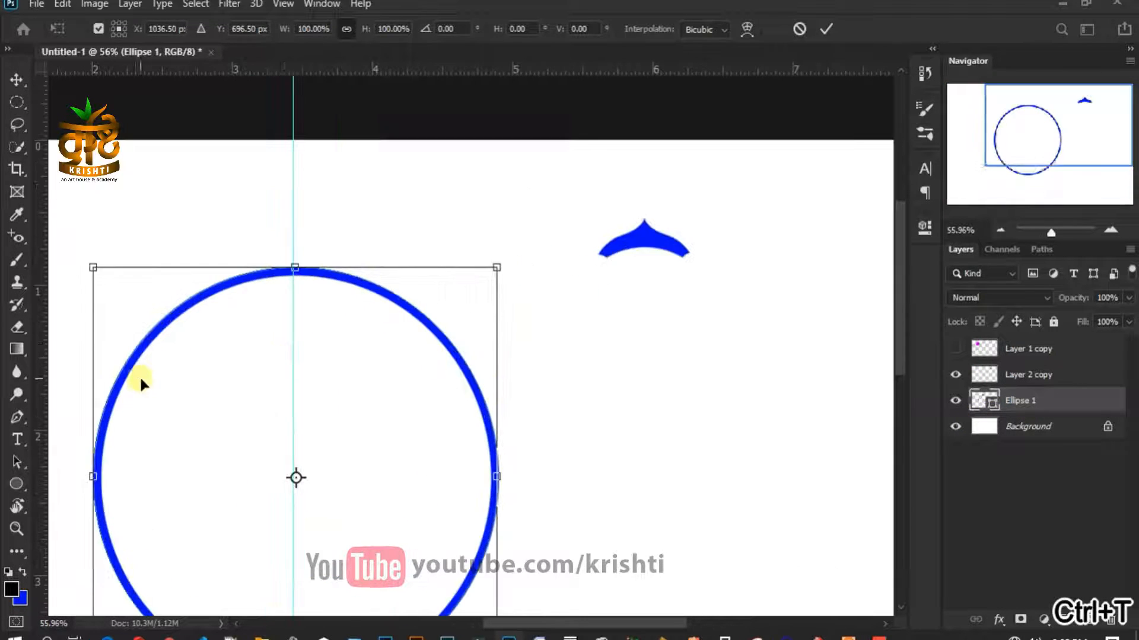
{"action": "left_click_drag", "start_coordinate": [305, 342], "coordinate": [359, 312]}
{"action": "left_click_drag", "start_coordinate": [358, 201], "coordinate": [356, 214]}
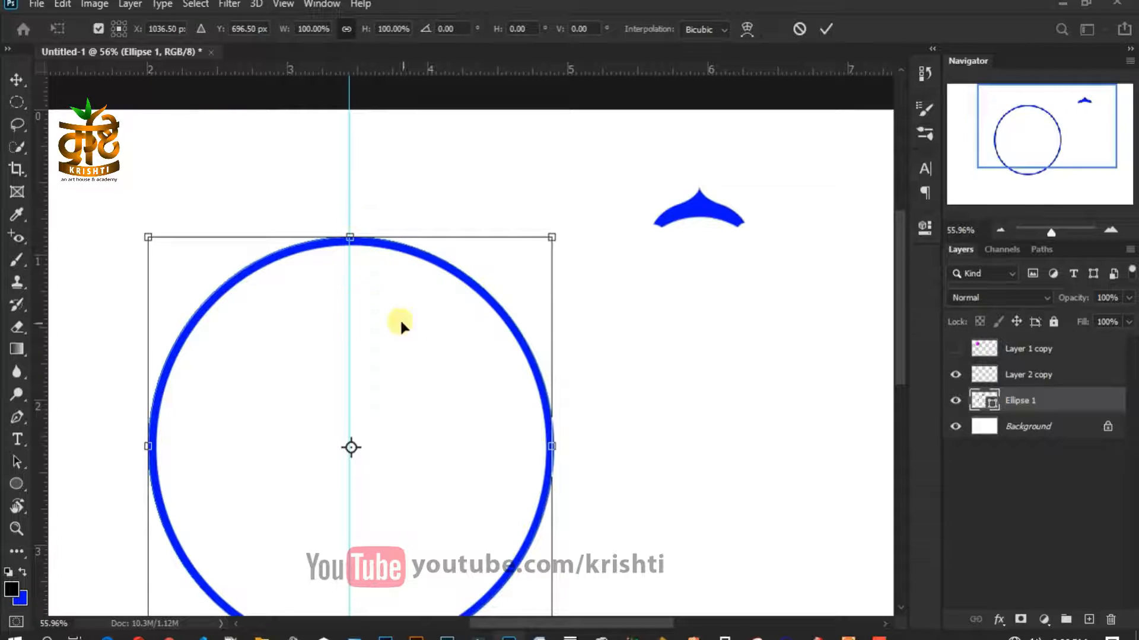
{"action": "key", "text": "Return"}
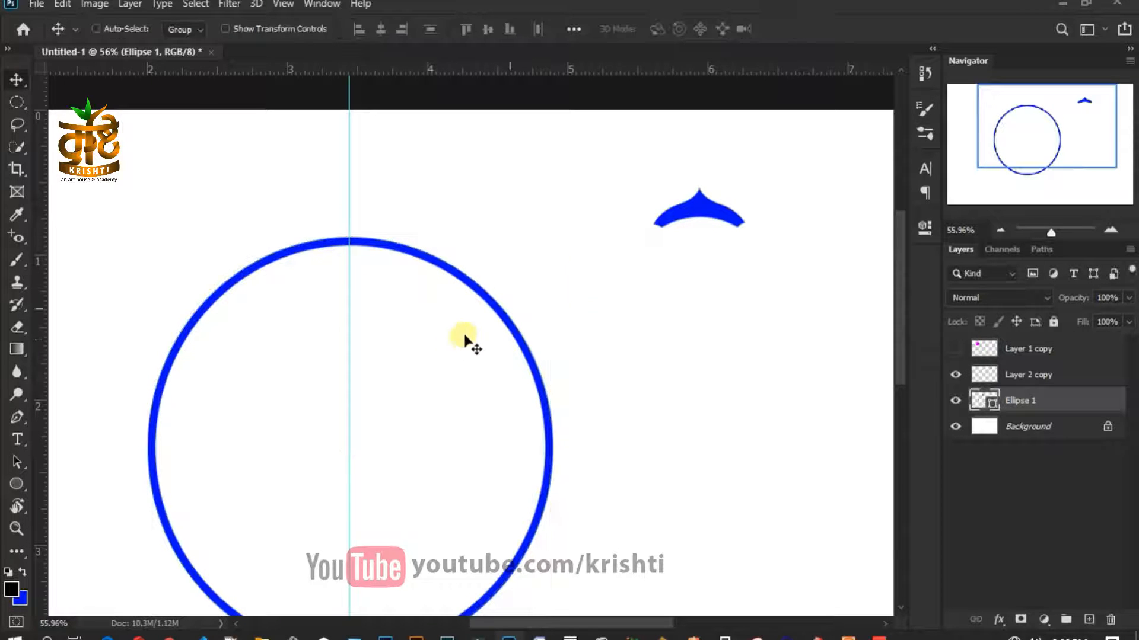
- Move the petal onto the vertical guide at the circle's top
{"action": "left_click_drag", "start_coordinate": [707, 217], "coordinate": [358, 235]}
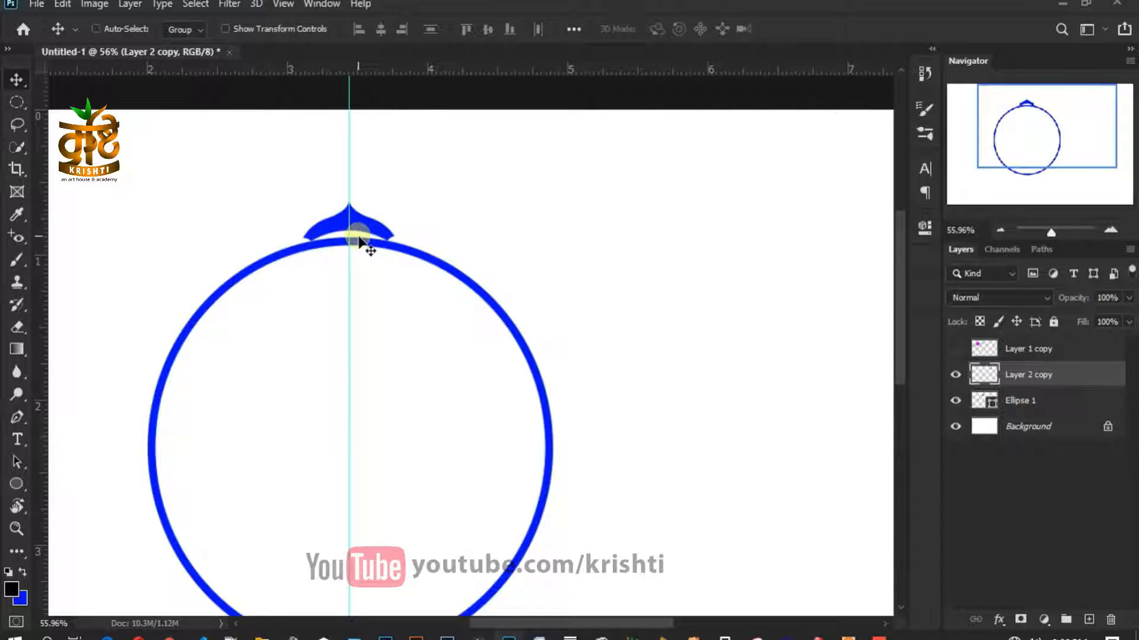
{"action": "key", "text": "ctrl+t"}
{"action": "key", "text": "Return"}
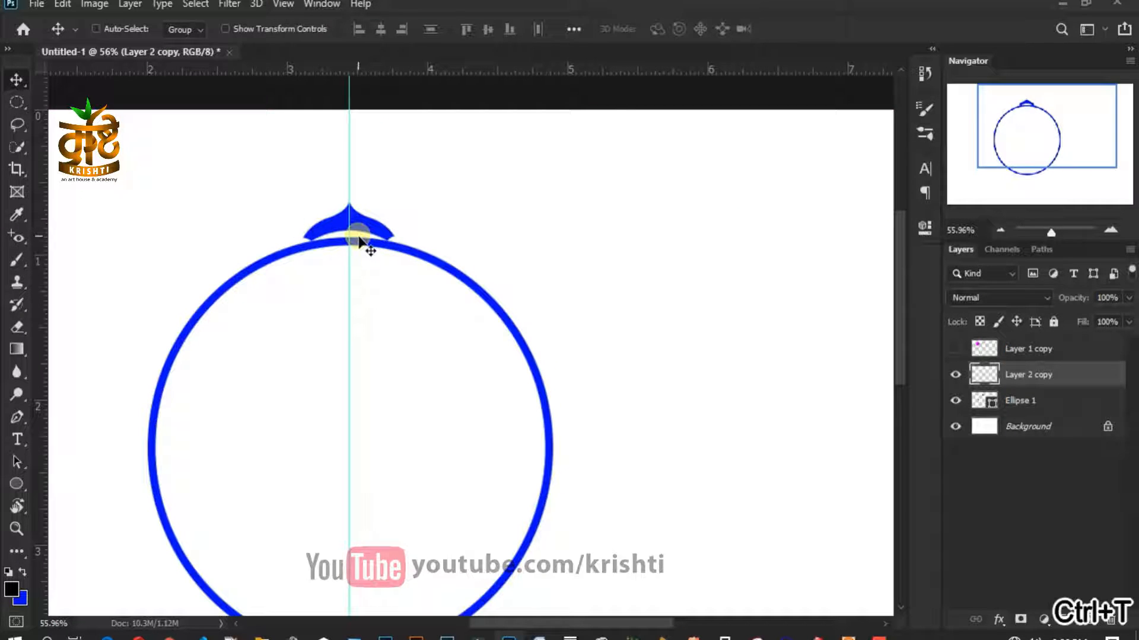
{"action": "key", "text": "ctrl+t"}
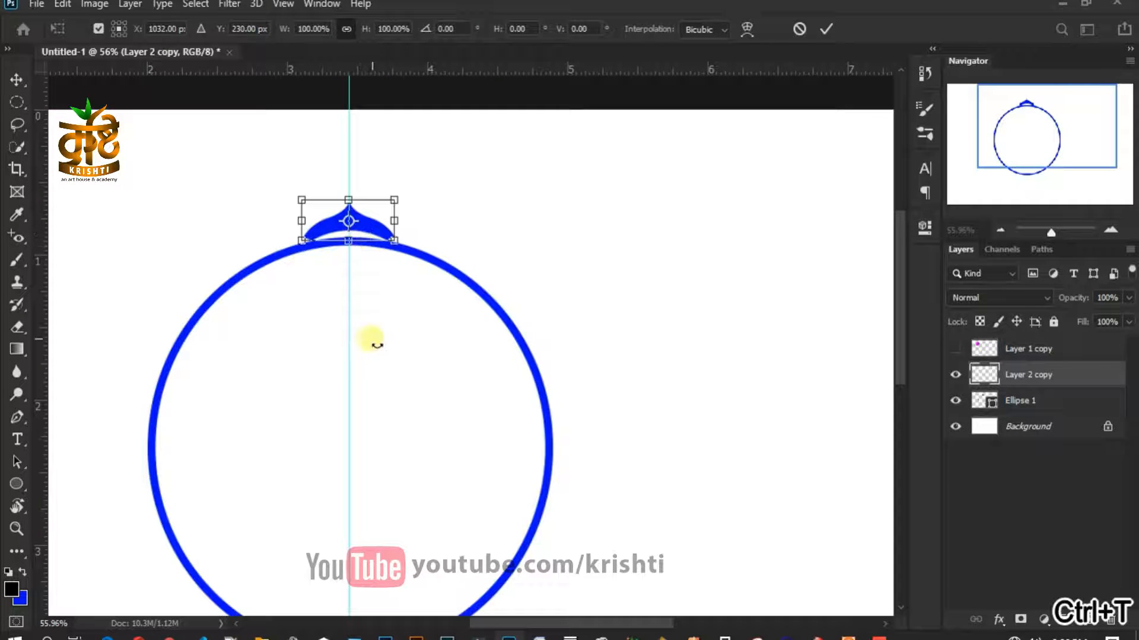
{"action": "key", "text": "Return"}
- Add a horizontal guide across the circle's centre, snapped to its centre handle
{"action": "left_click_drag", "start_coordinate": [396, 69], "coordinate": [394, 449]}
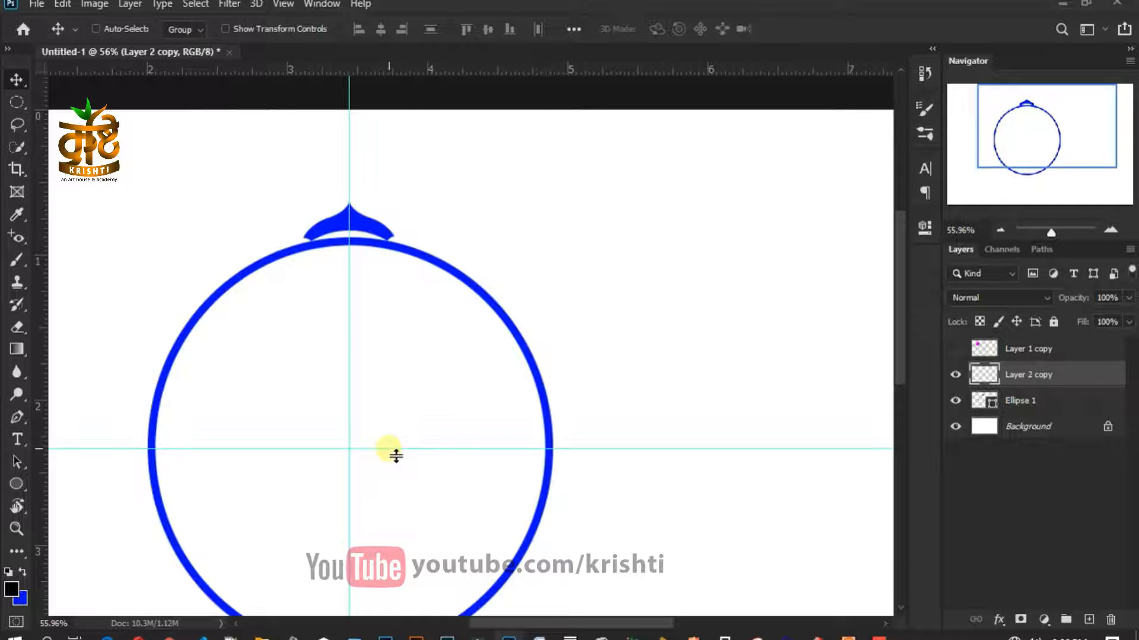
{"action": "left_click", "coordinate": [1042, 404]}
{"action": "key", "text": "ctrl+t"}
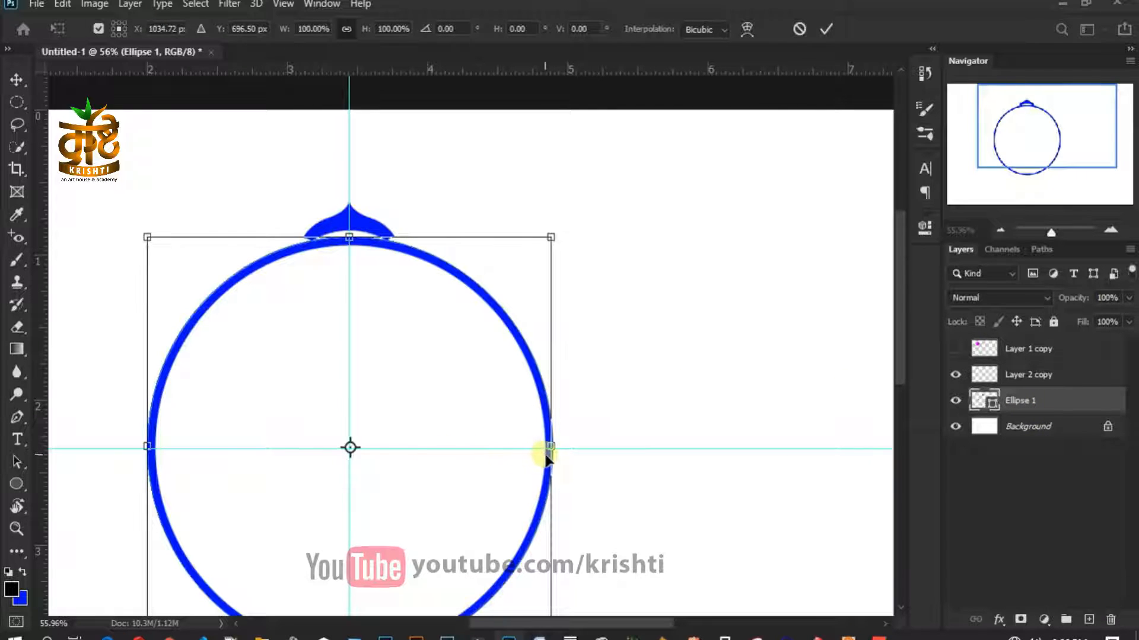
{"action": "left_click_drag", "start_coordinate": [500, 455], "coordinate": [494, 452]}
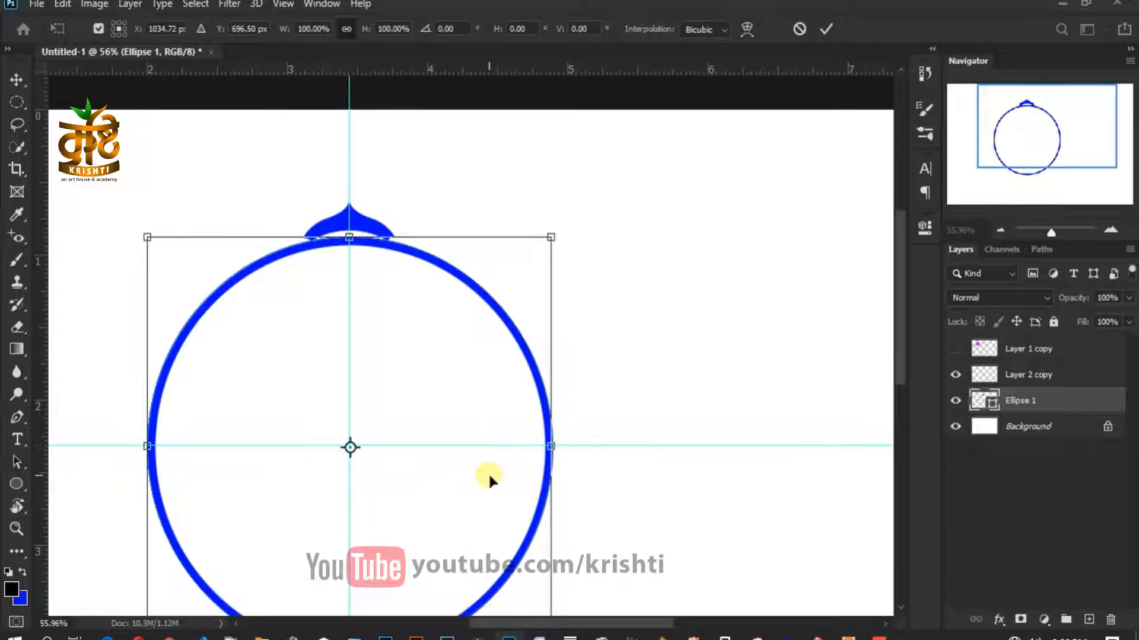
{"action": "scroll", "coordinate": [488, 472], "scroll_direction": "up", "scroll_amount": 5}
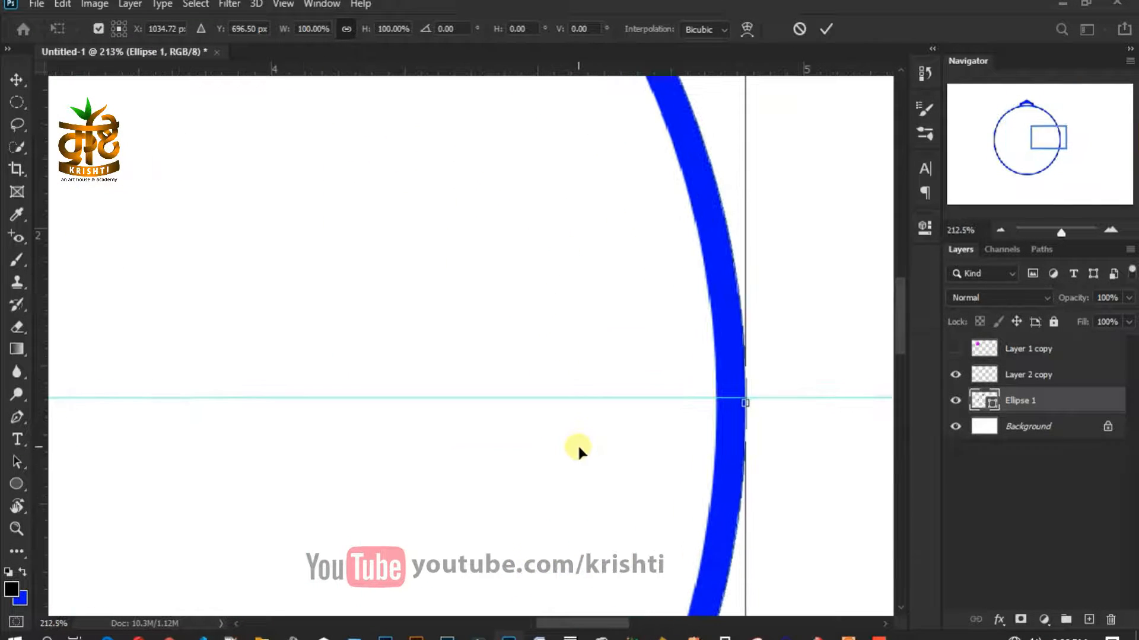
{"action": "left_click_drag", "start_coordinate": [582, 452], "coordinate": [399, 371]}
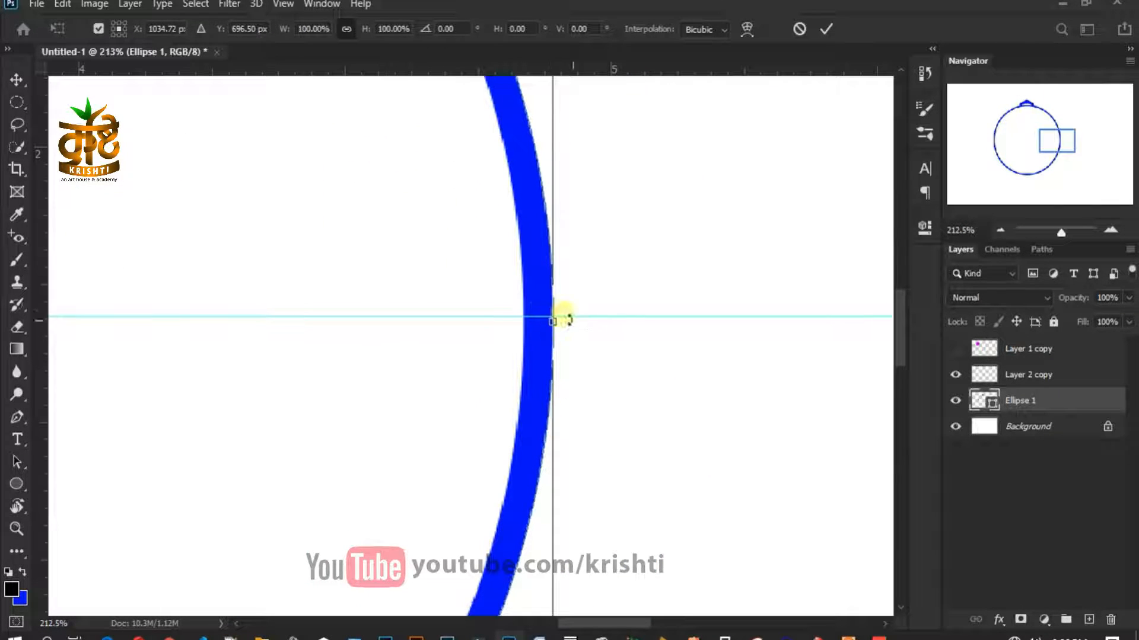
{"action": "left_click_drag", "start_coordinate": [607, 323], "coordinate": [601, 328]}
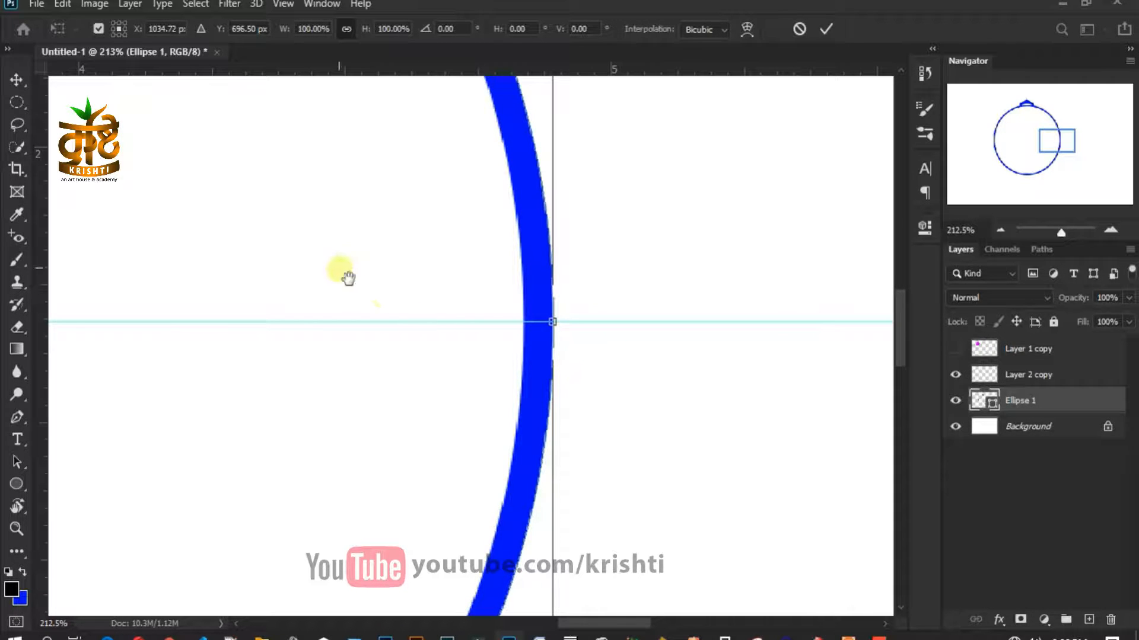
- Snap the vertical guide precisely onto the circle's top centre handle
{"action": "left_click_drag", "start_coordinate": [340, 269], "coordinate": [493, 548]}
{"action": "left_click_drag", "start_coordinate": [414, 386], "coordinate": [564, 432]}
{"action": "left_click_drag", "start_coordinate": [376, 435], "coordinate": [379, 435]}
{"action": "left_click_drag", "start_coordinate": [374, 430], "coordinate": [365, 469]}
{"action": "scroll", "coordinate": [380, 387], "scroll_direction": "up", "scroll_amount": 10}
{"action": "scroll", "coordinate": [376, 463], "scroll_direction": "down", "scroll_amount": 4}
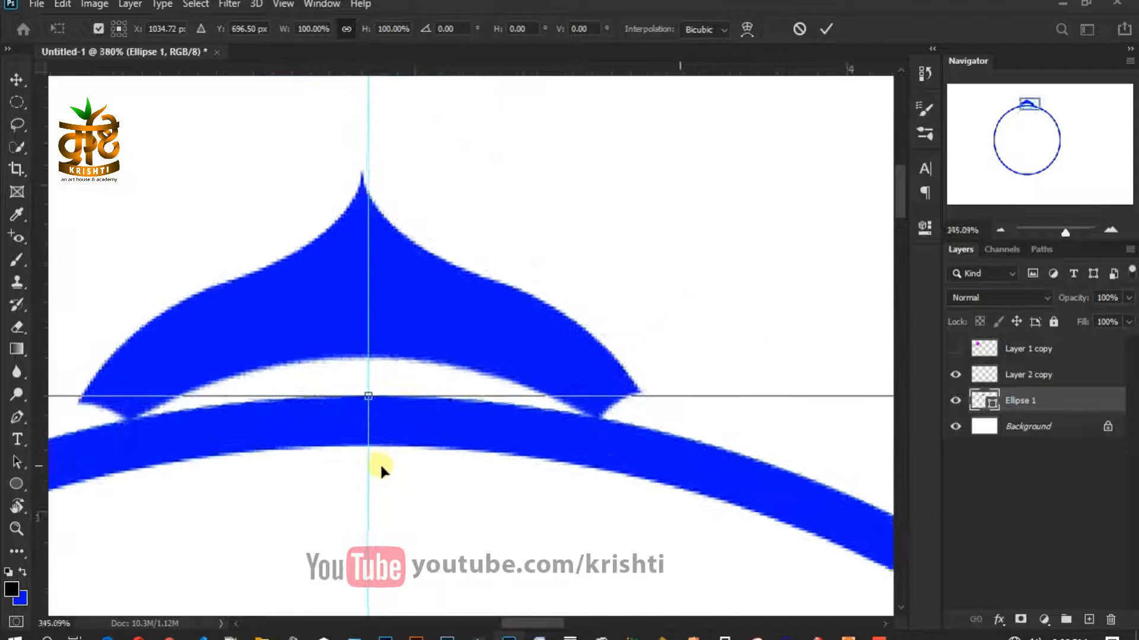
{"action": "scroll", "coordinate": [378, 464], "scroll_direction": "down", "scroll_amount": 10}
{"action": "right_click", "coordinate": [403, 413]}
{"action": "key", "text": "Escape"}
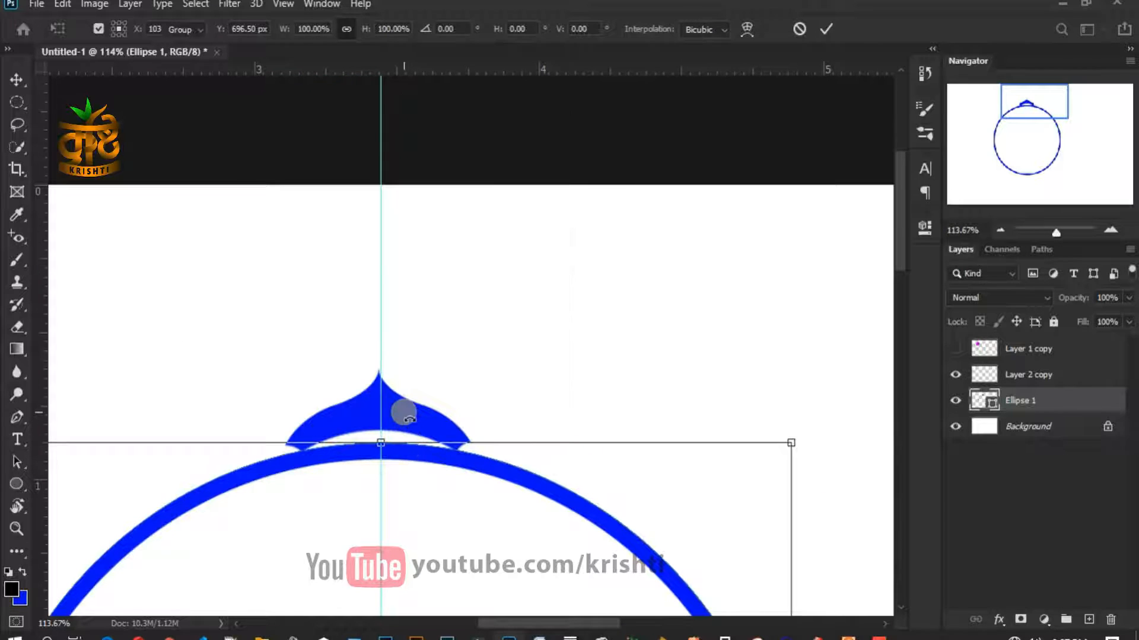
{"action": "key", "text": "Return"}
{"action": "left_click", "coordinate": [424, 418], "text": "ctrl"}
- Nudge the petal one pixel right to centre it on the guide
{"action": "key", "text": "ctrl+t"}
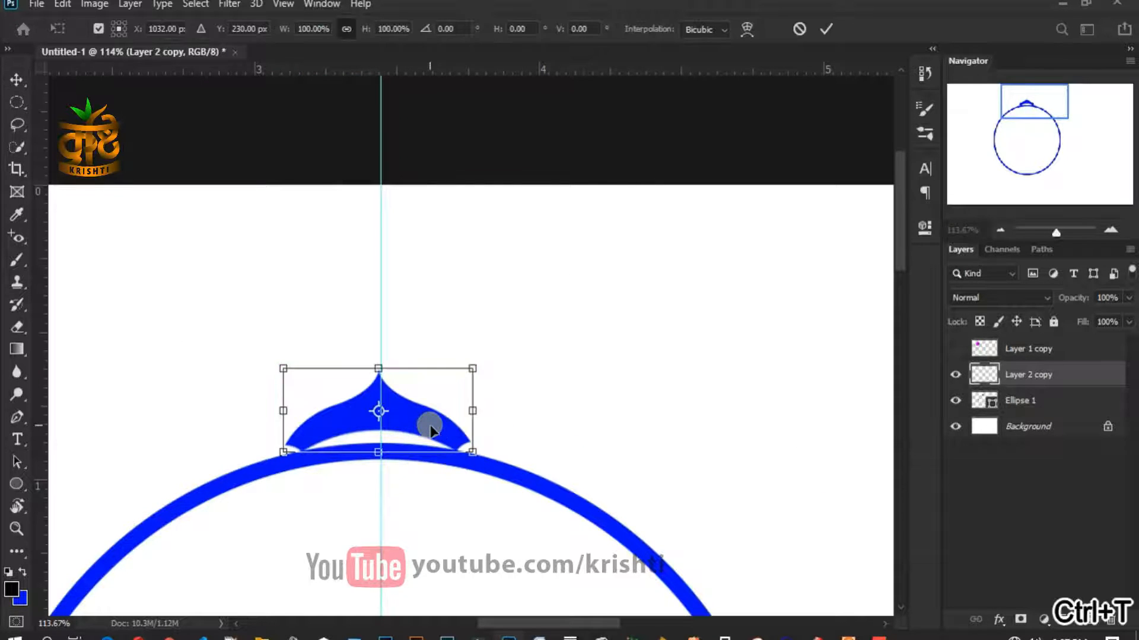
{"action": "scroll", "coordinate": [376, 364], "scroll_direction": "up", "scroll_amount": 8}
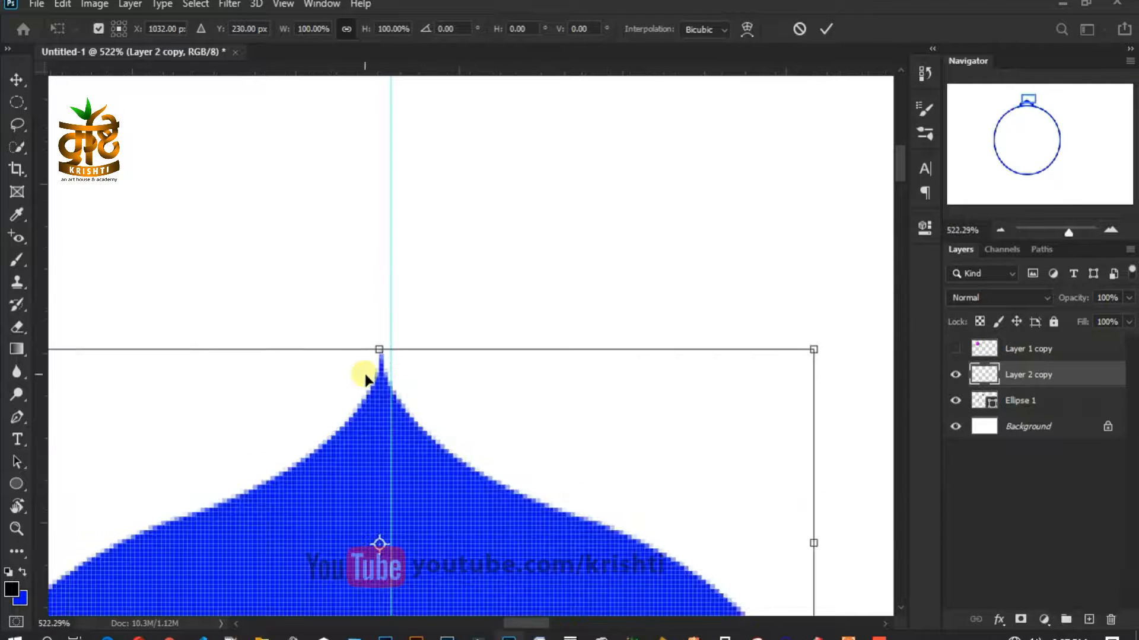
{"action": "key", "text": "Right"}
{"action": "key", "text": "Right"}
{"action": "key", "text": "Right"}
{"action": "key", "text": "Right"}
{"action": "key", "text": "Left"}
{"action": "key", "text": "Left"}
{"action": "key", "text": "Right"}
{"action": "scroll", "coordinate": [455, 375], "scroll_direction": "down", "scroll_amount": 5}
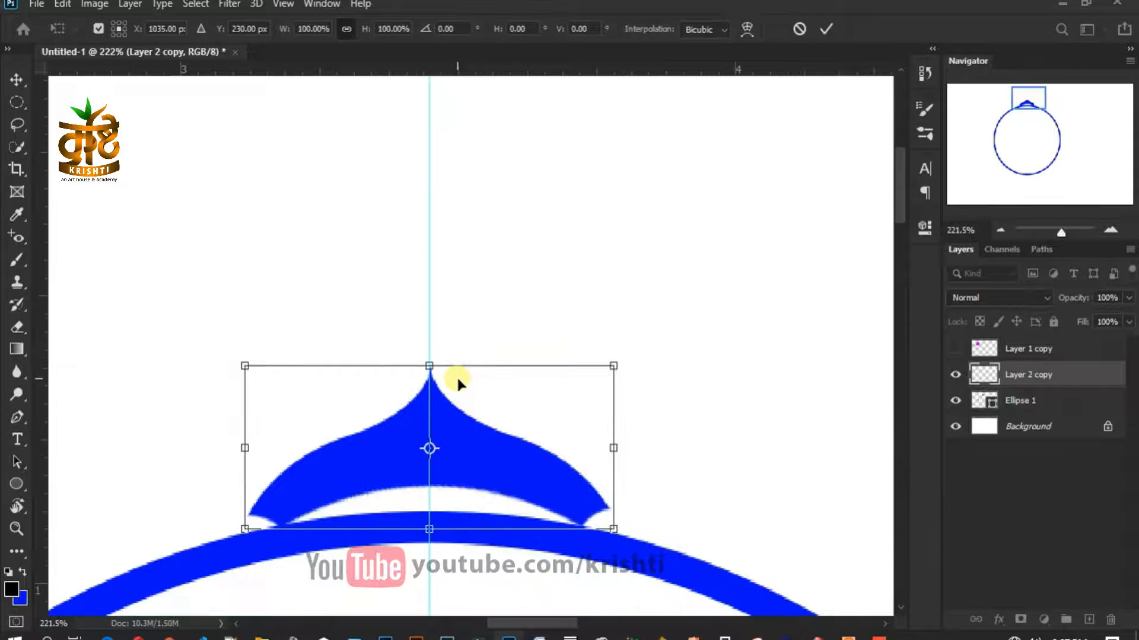
{"action": "scroll", "coordinate": [457, 376], "scroll_direction": "down", "scroll_amount": 7}
{"action": "left_click_drag", "start_coordinate": [484, 457], "coordinate": [442, 297]}
{"action": "scroll", "coordinate": [422, 300], "scroll_direction": "up", "scroll_amount": 3}
- Set the pivot at the circle's centre and rotate the petal 22.5°
{"action": "left_click_drag", "start_coordinate": [400, 194], "coordinate": [400, 410]}
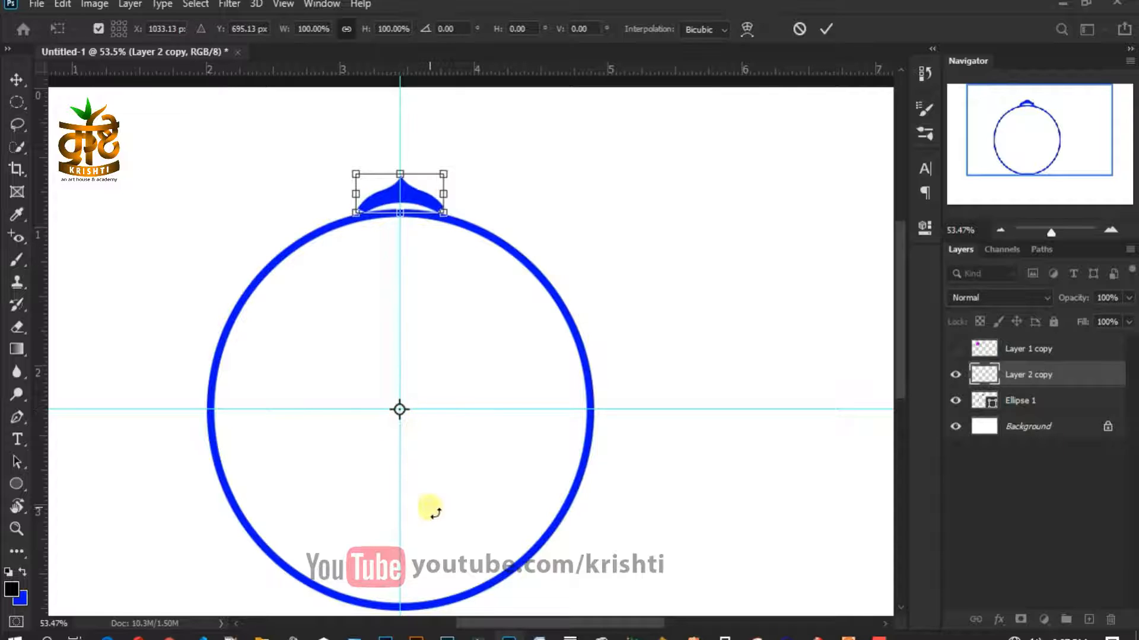
{"action": "left_click", "coordinate": [346, 28]}
{"action": "left_click", "coordinate": [463, 31]}
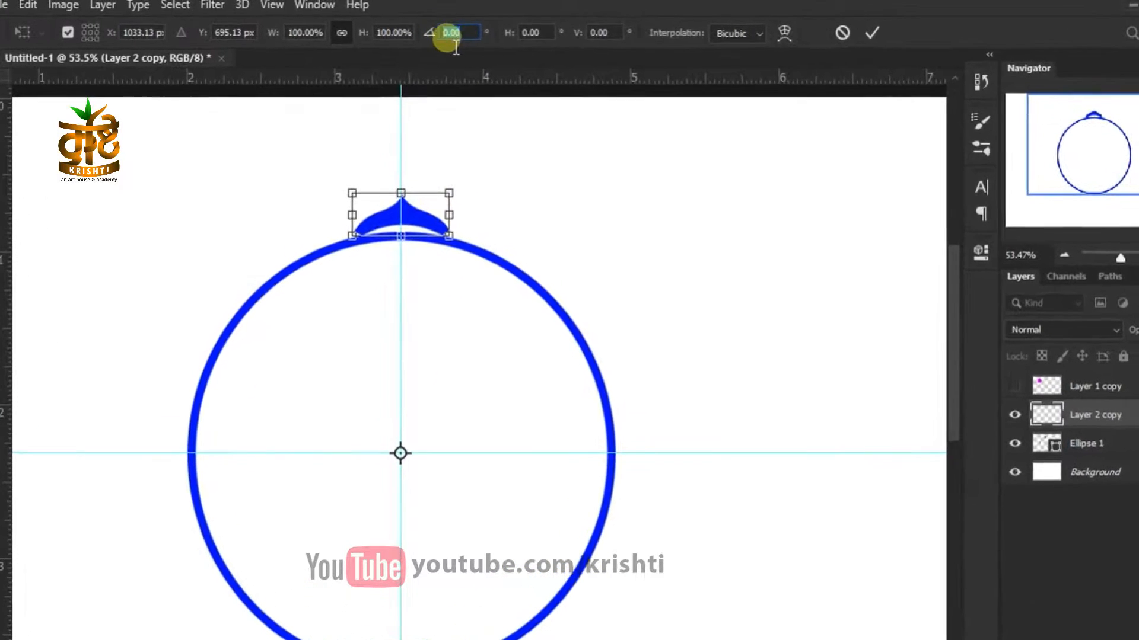
{"action": "type", "text": "22"}
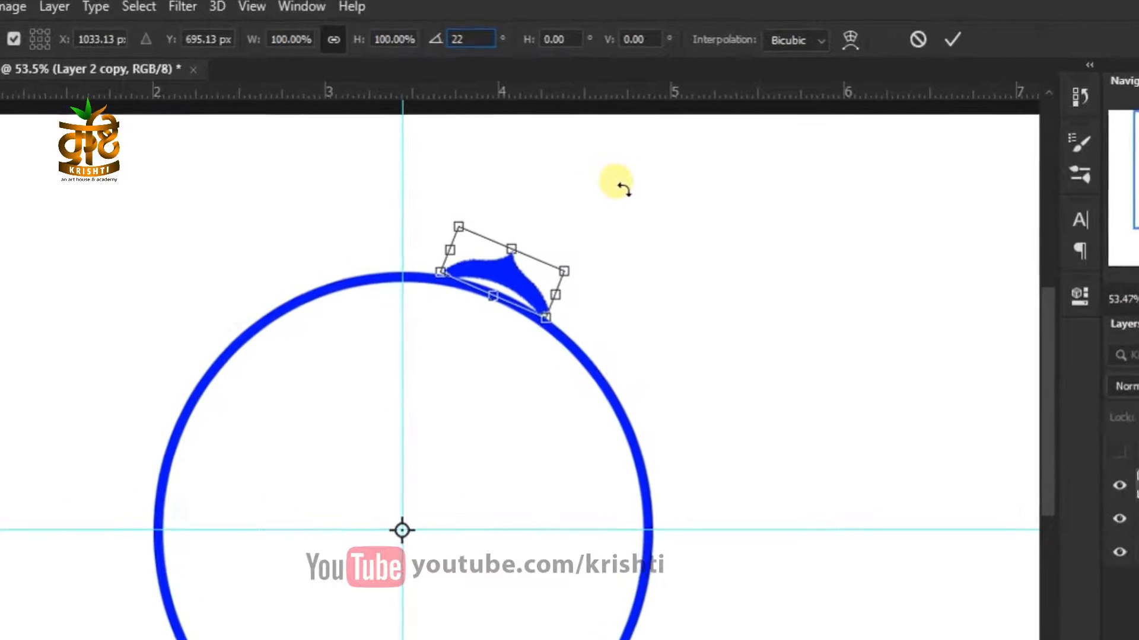
{"action": "type", "text": ".5"}
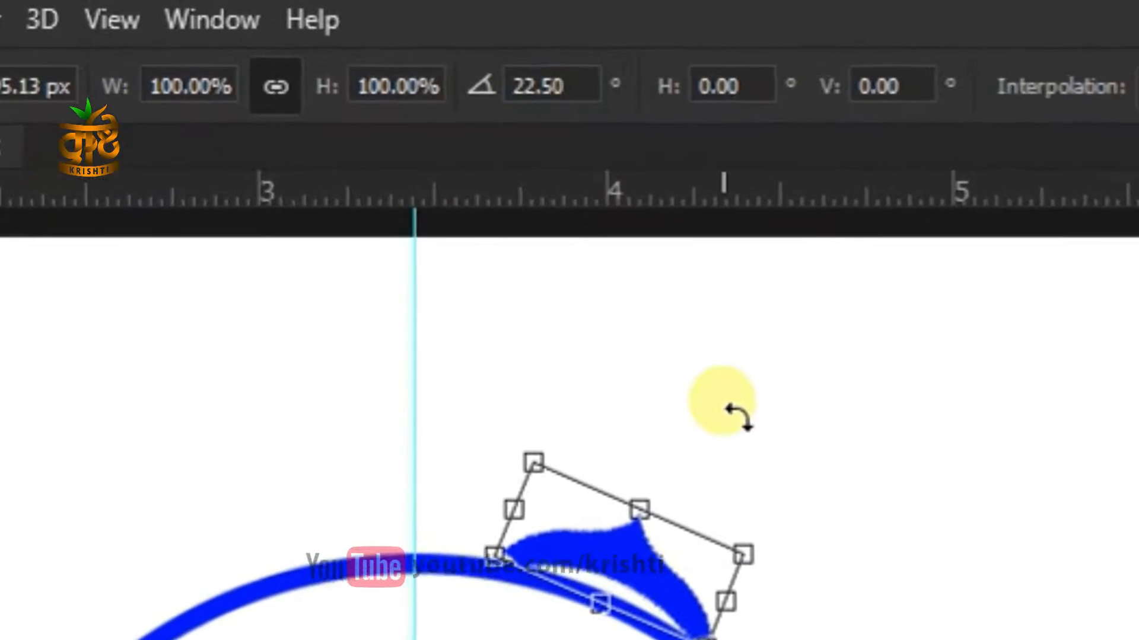
{"action": "key", "text": "Return"}
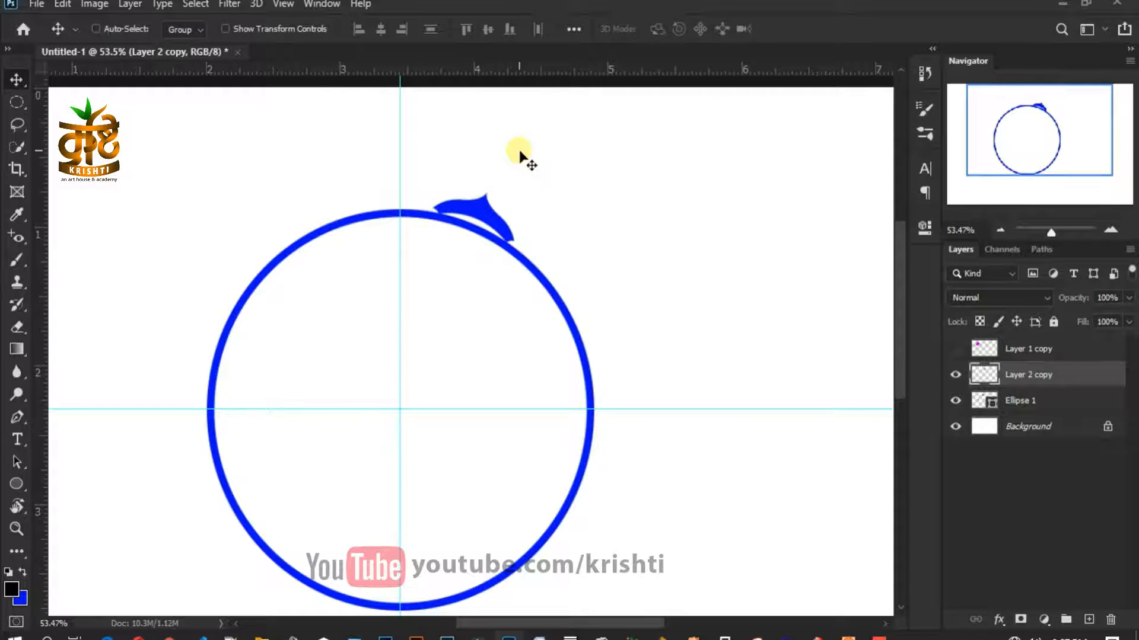
- Repeat the rotated petal copy twice with Ctrl+Shift+Alt+T around the circle
{"action": "scroll", "coordinate": [525, 294], "scroll_direction": "down", "scroll_amount": 3}
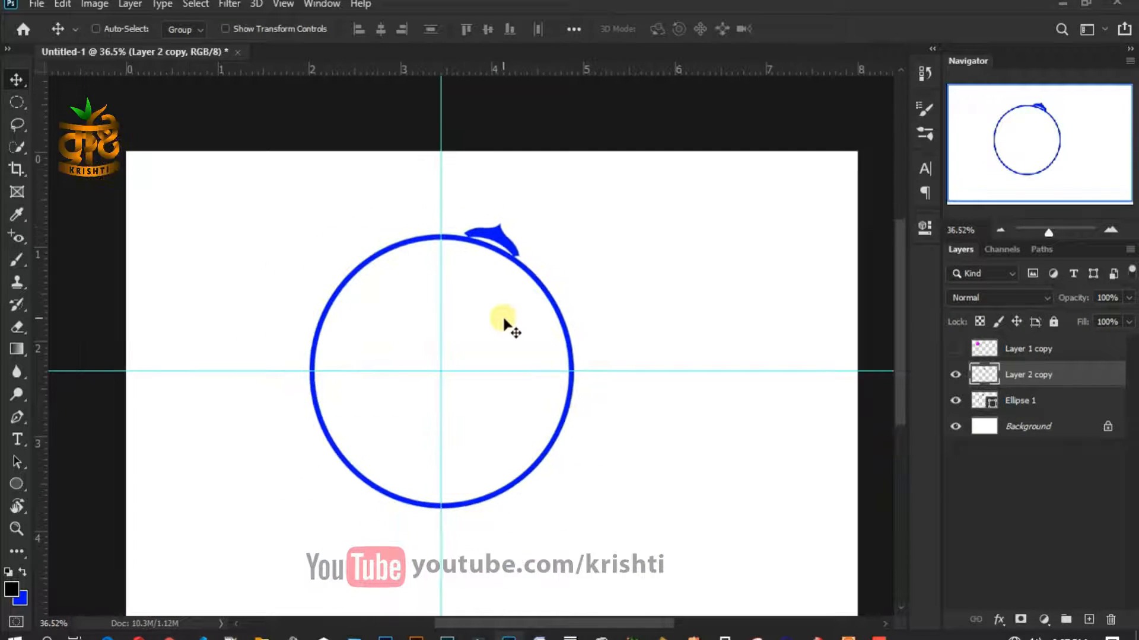
{"action": "key", "text": "ctrl+alt+shift+t"}
{"action": "key", "text": "ctrl+alt+shift+t"}
{"action": "key", "text": "ctrl+alt+shift+t"}
{"action": "key", "text": "ctrl+alt+shift+t"}
{"action": "key", "text": "ctrl+alt+shift+t"}
{"action": "key", "text": "ctrl+alt+shift+t"}
{"action": "key", "text": "ctrl+alt+shift+t"}
{"action": "key", "text": "ctrl+alt+shift+t"}
{"action": "key", "text": "ctrl+alt+shift+t"}
{"action": "key", "text": "ctrl+alt+shift+t"}
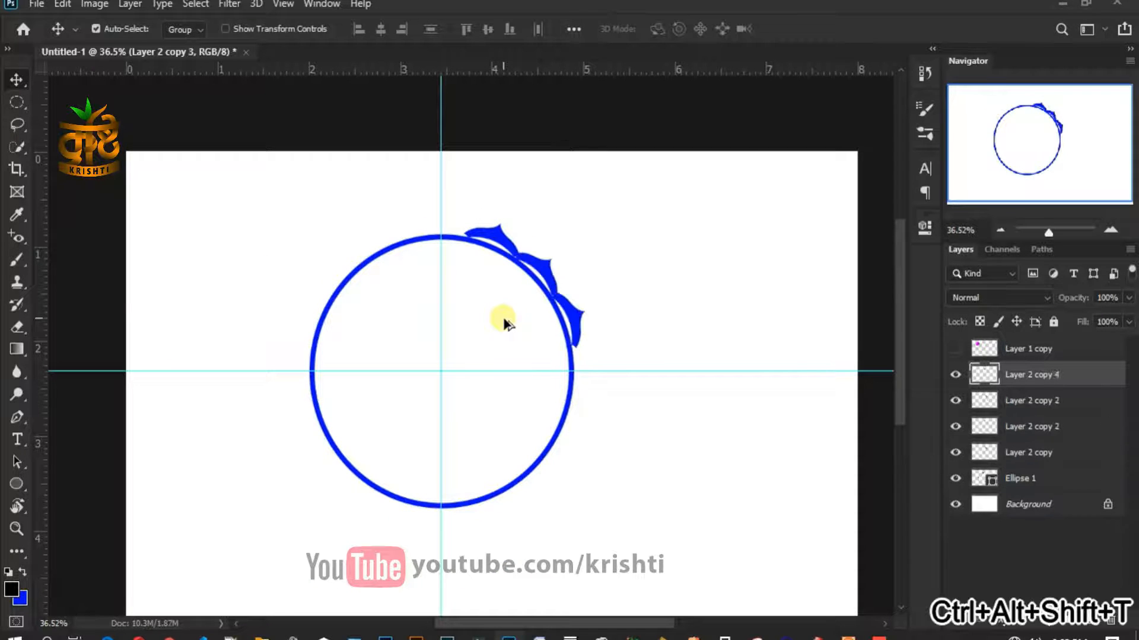
{"action": "key", "text": "ctrl+alt+shift+t"}
{"action": "key", "text": "ctrl+alt+shift+t"}
{"action": "key", "text": "ctrl+alt+shift+t"}
{"action": "key", "text": "ctrl+alt+shift+t"}
{"action": "key", "text": "ctrl+alt+shift+t"}
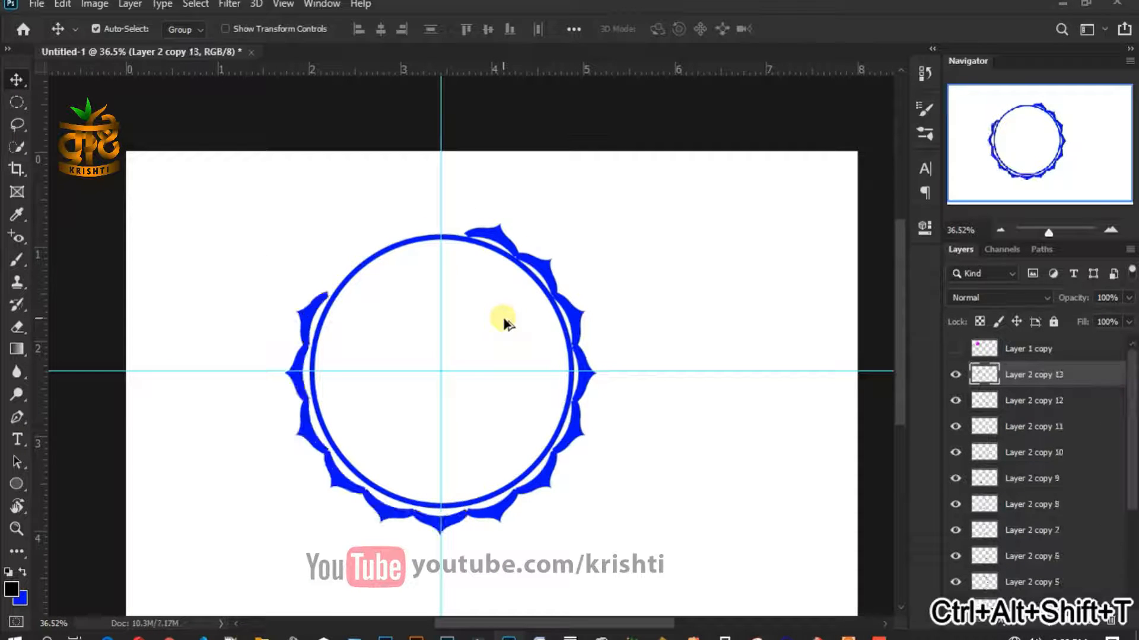
- Select the full range of petal layers and link them together
{"action": "scroll", "coordinate": [502, 323], "scroll_direction": "down", "scroll_amount": 2}
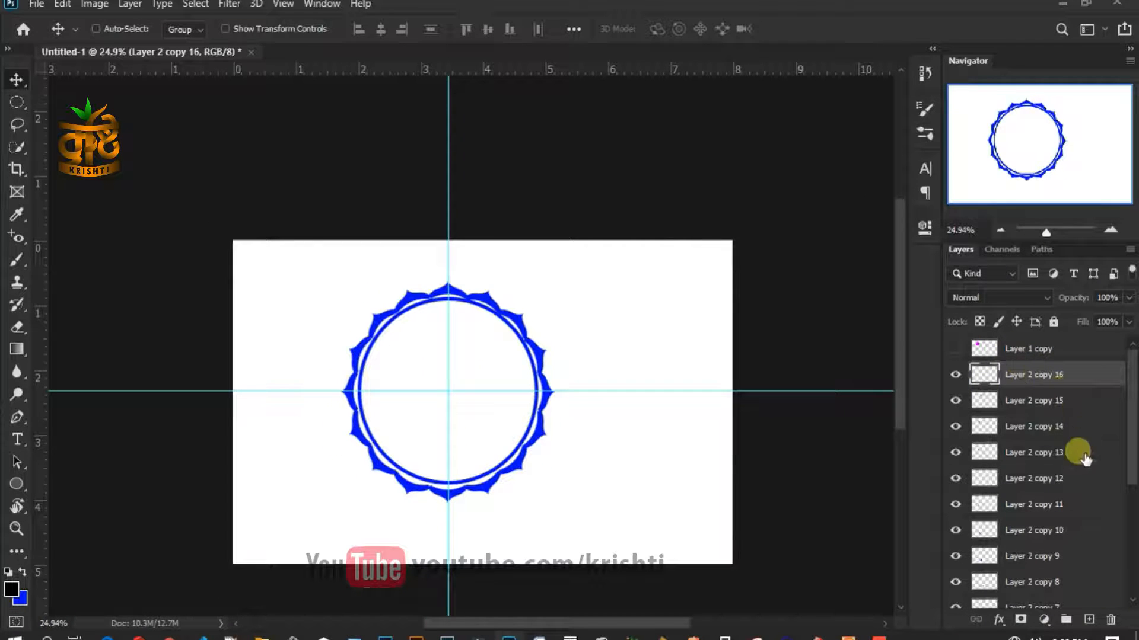
{"action": "scroll", "coordinate": [1082, 531], "scroll_direction": "down", "scroll_amount": 2}
{"action": "scroll", "coordinate": [1087, 541], "scroll_direction": "down", "scroll_amount": 3}
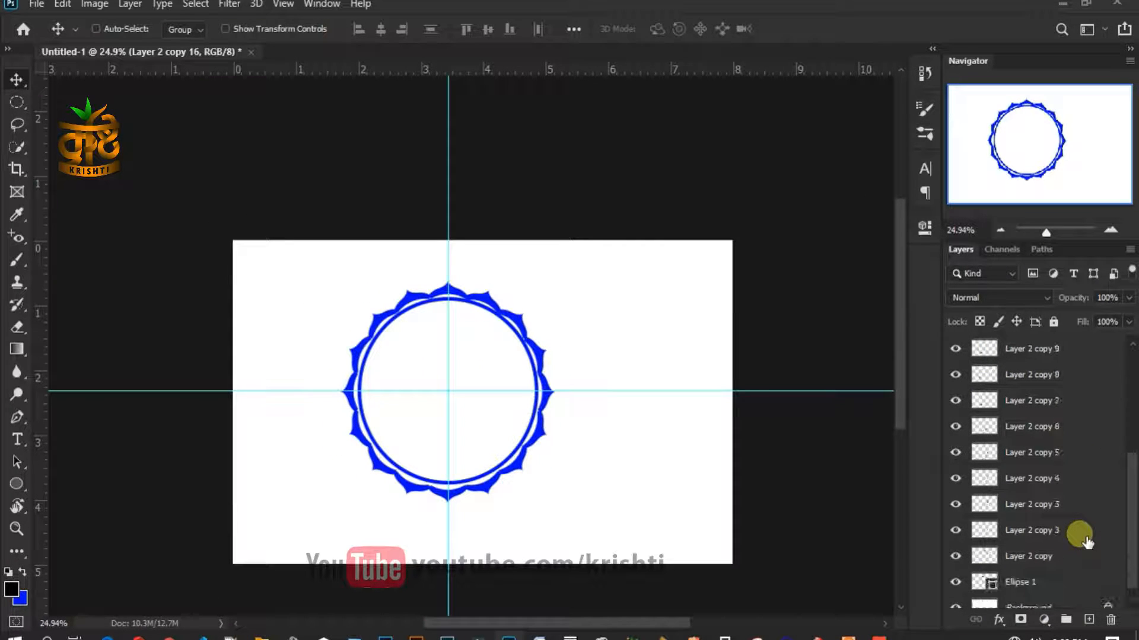
{"action": "left_click", "coordinate": [1083, 557], "text": "shift"}
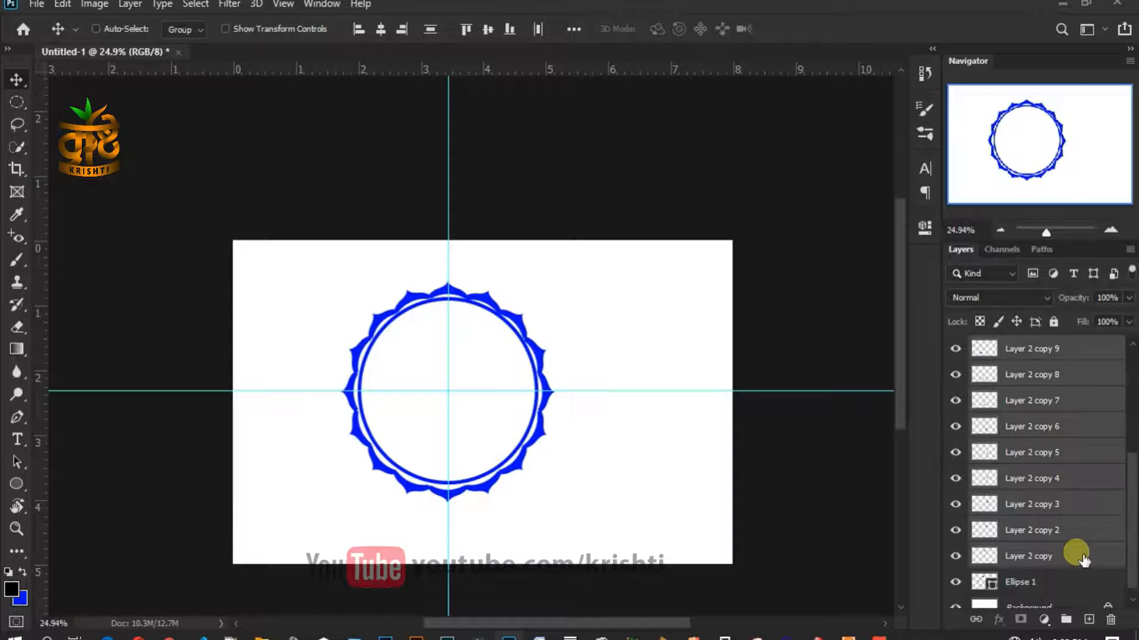
{"action": "right_click", "coordinate": [1071, 553]}
{"action": "left_click", "coordinate": [880, 348]}
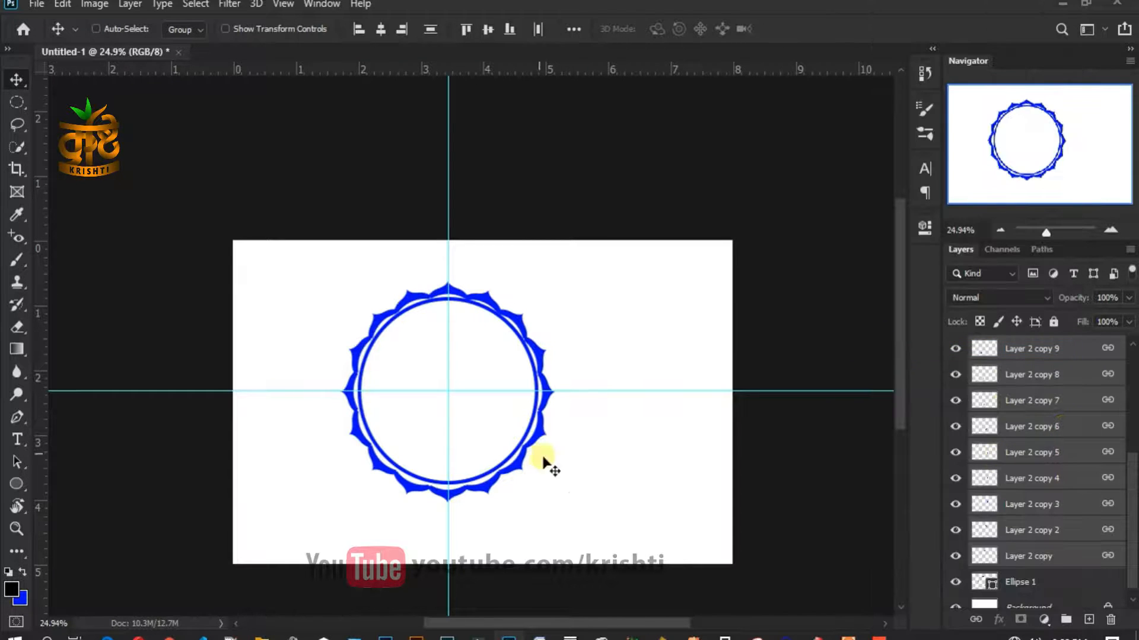
- Add more rotated copies to complete sixteen petals, nudging them slightly down
{"action": "scroll", "coordinate": [474, 407], "scroll_direction": "up", "scroll_amount": 3}
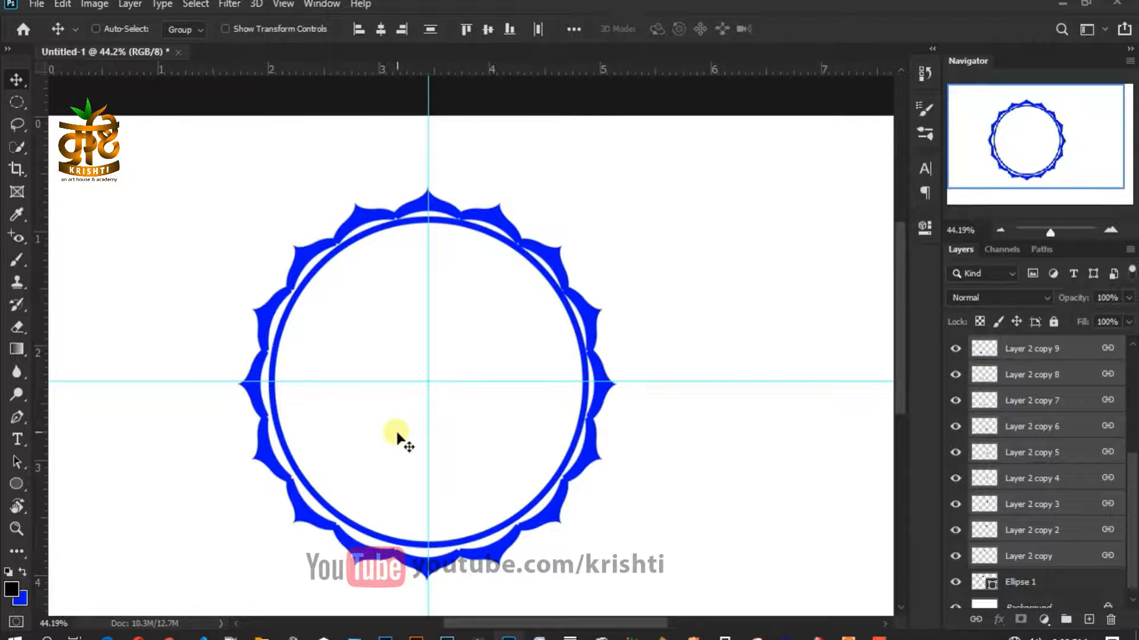
{"action": "key", "text": "ctrl+alt+shift+t"}
{"action": "key", "text": "ctrl+alt+shift+t"}
{"action": "key", "text": "ctrl+alt+shift+t"}
{"action": "key", "text": "ctrl+alt+shift+t"}
{"action": "key", "text": "ctrl+alt+shift+t"}
{"action": "key", "text": "ctrl+alt+shift+t"}
{"action": "key", "text": "ctrl+alt+shift+t"}
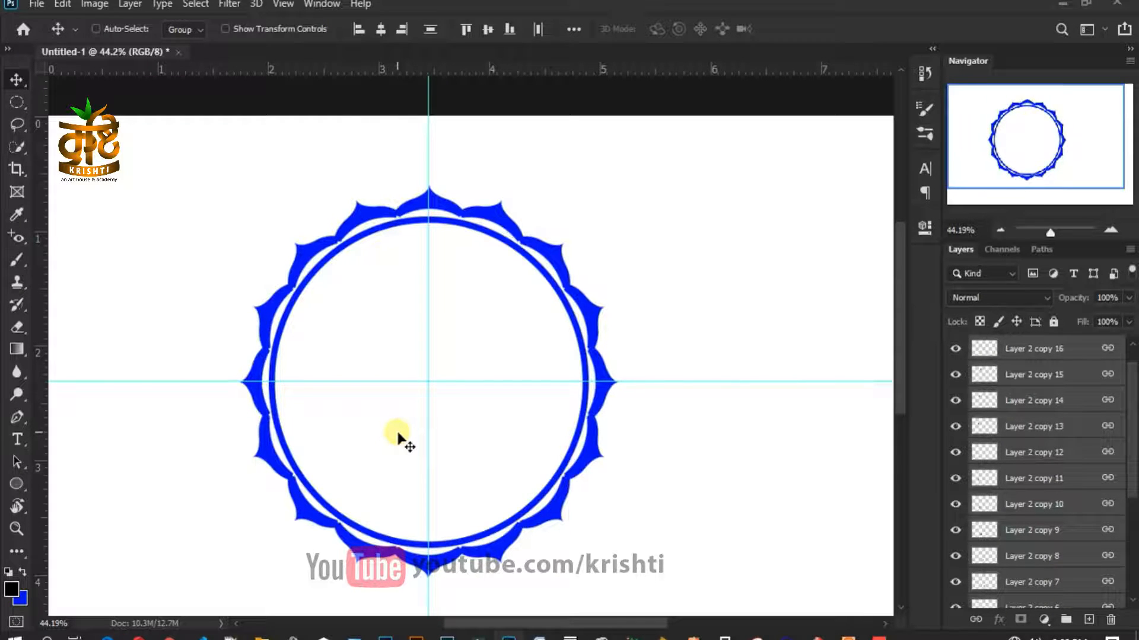
{"action": "key", "text": "Down"}
{"action": "key", "text": "Down"}
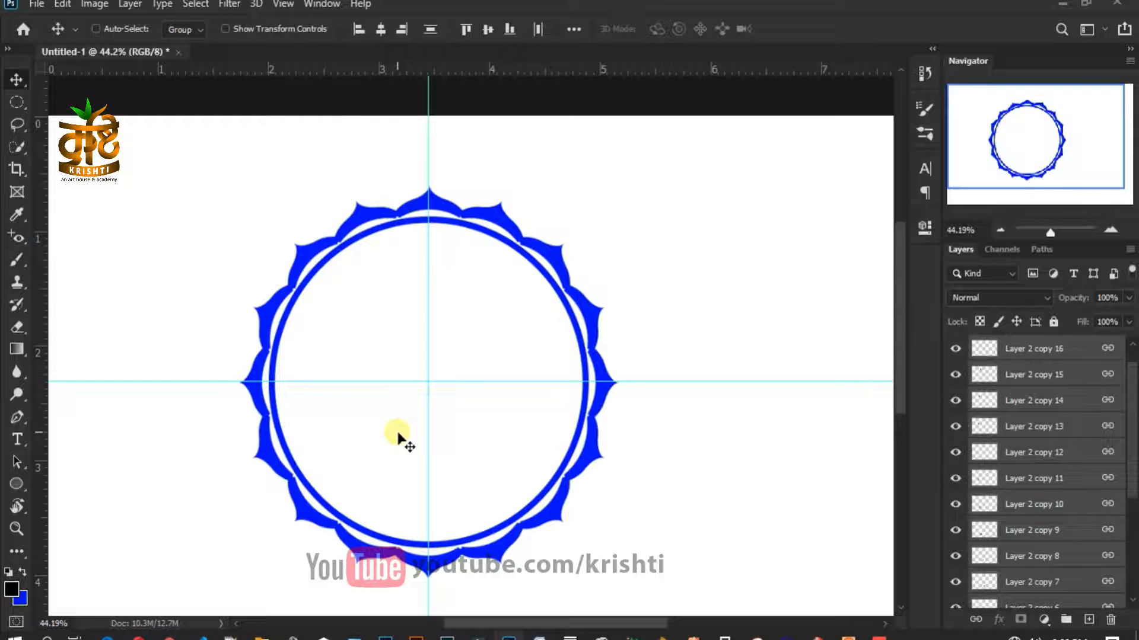
{"action": "scroll", "coordinate": [441, 365], "scroll_direction": "up", "scroll_amount": 2}
{"action": "scroll", "coordinate": [446, 368], "scroll_direction": "down", "scroll_amount": 5}
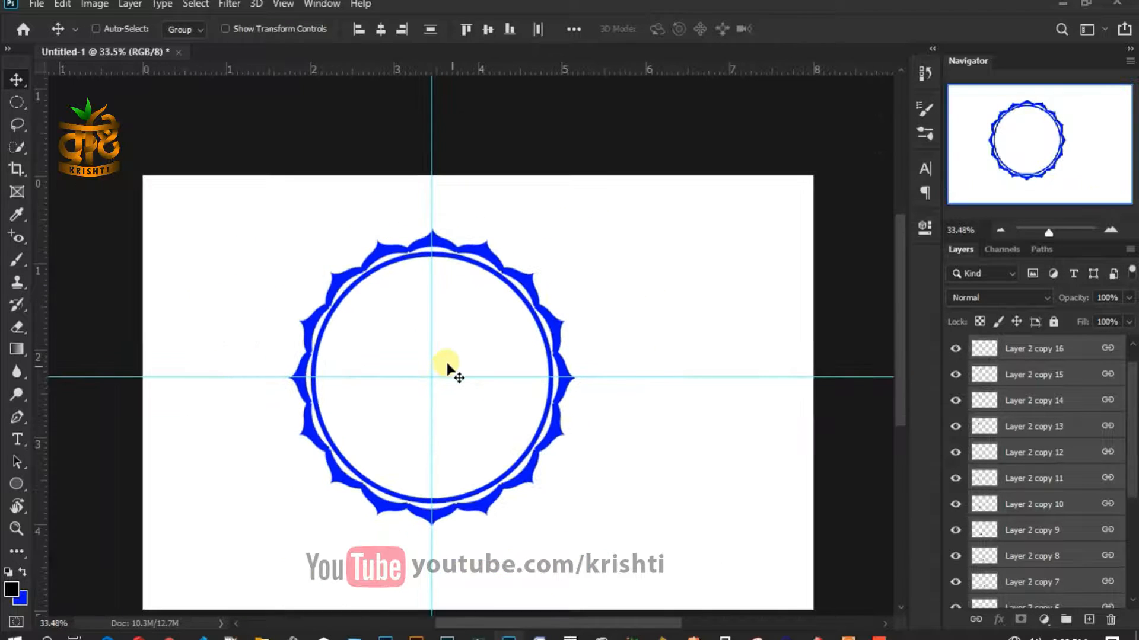
{"action": "left_click", "coordinate": [1063, 355]}
{"action": "scroll", "coordinate": [1051, 447], "scroll_direction": "down", "scroll_amount": 3}
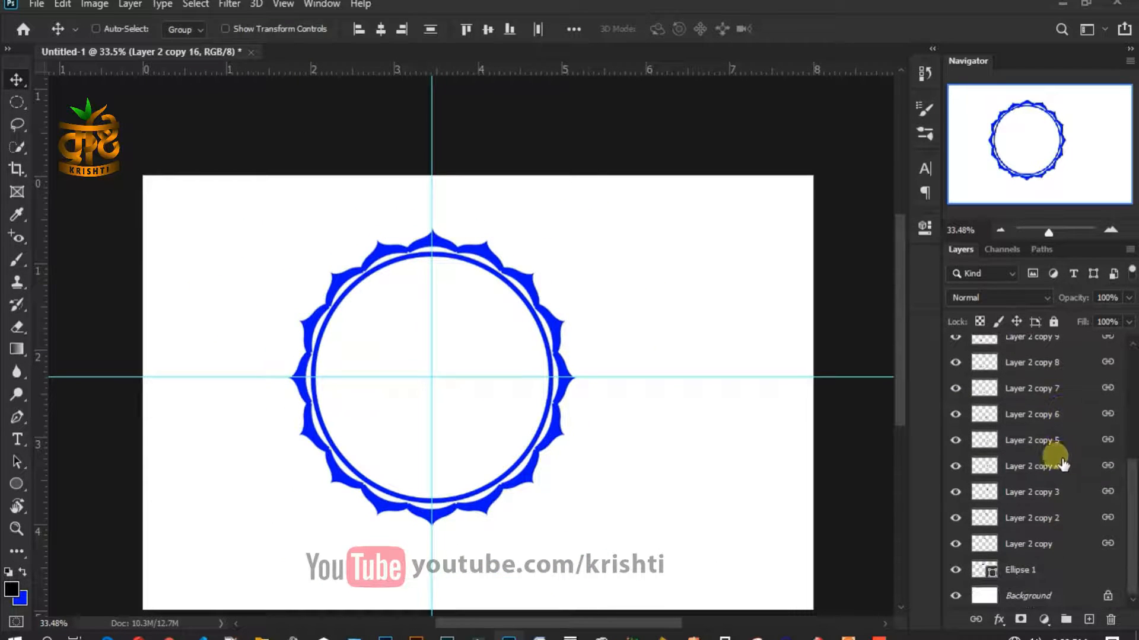
{"action": "left_click", "coordinate": [1076, 575]}
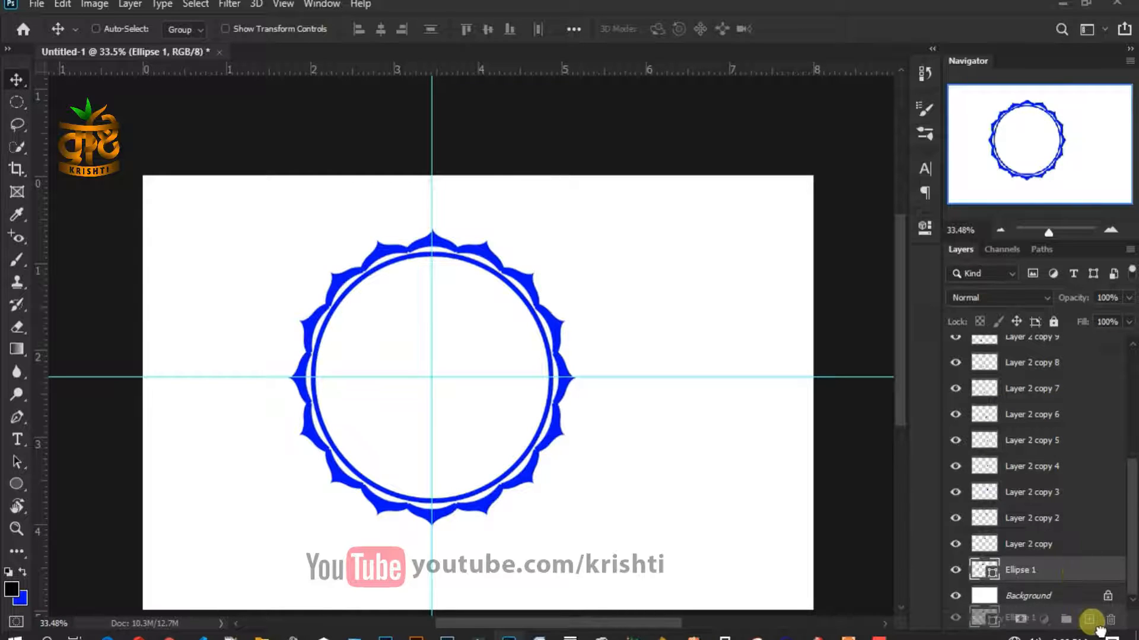
- Duplicate Ellipse 1 and scale the copy to about 92%, adjusting its top and bottom
{"action": "key", "text": "ctrl+j"}
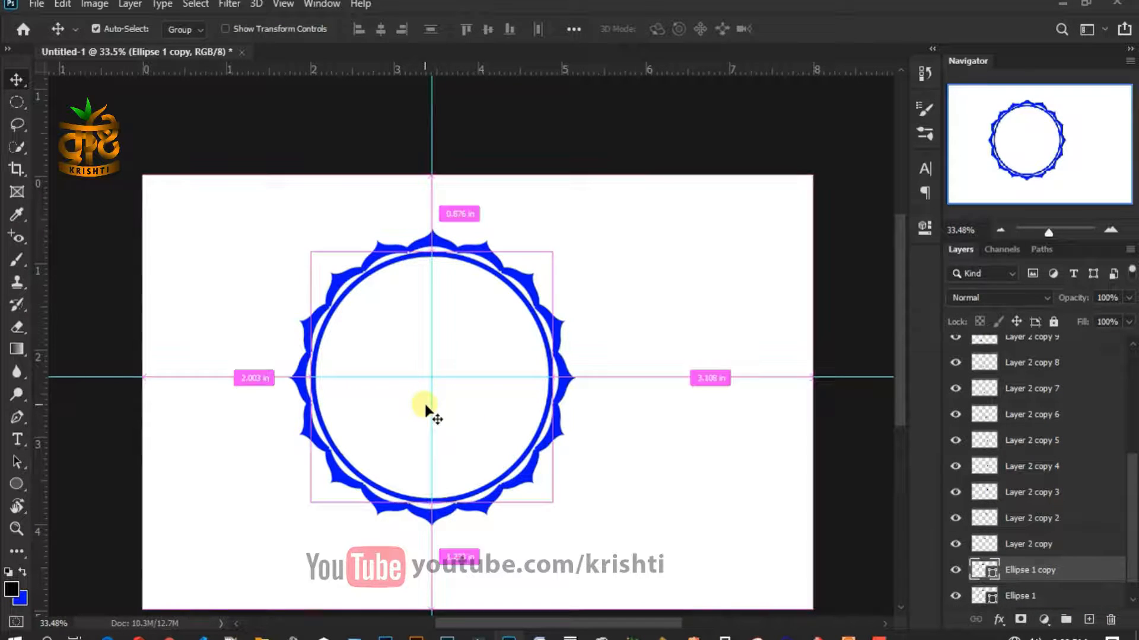
{"action": "key", "text": "ctrl+t"}
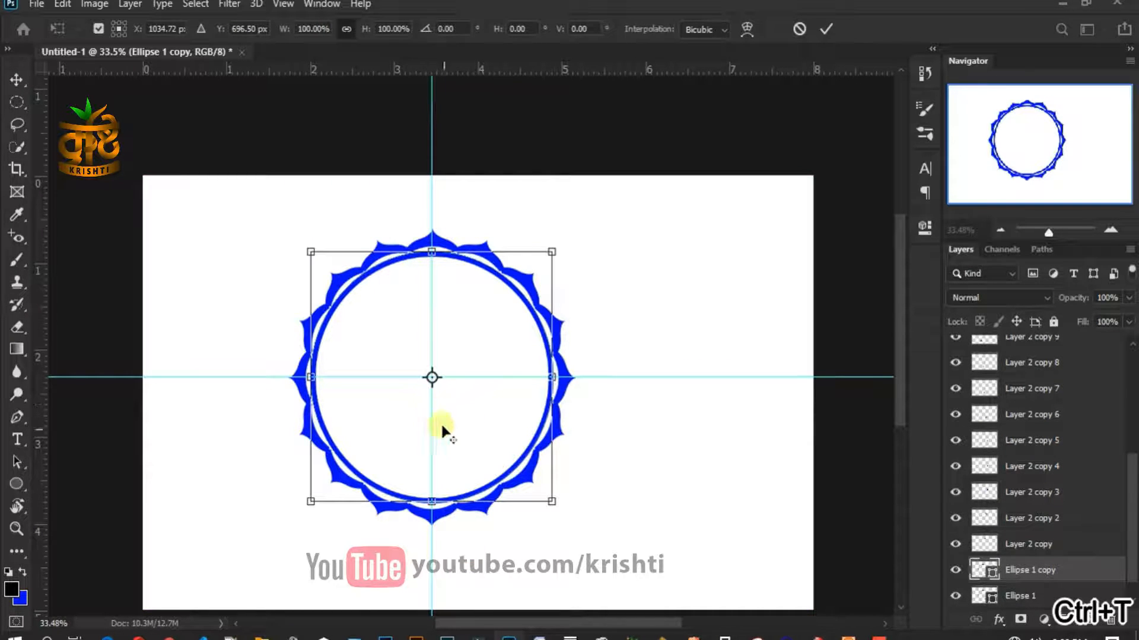
{"action": "left_click_drag", "start_coordinate": [550, 501], "coordinate": [543, 489]}
{"action": "double_click", "coordinate": [468, 431]}
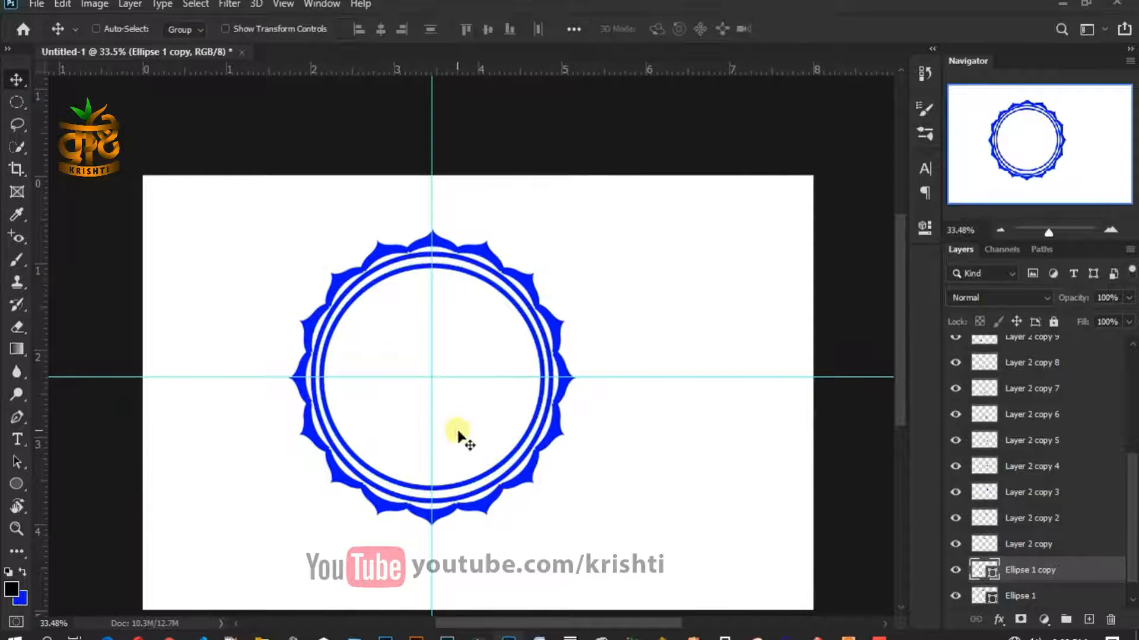
{"action": "key", "text": "ctrl+t"}
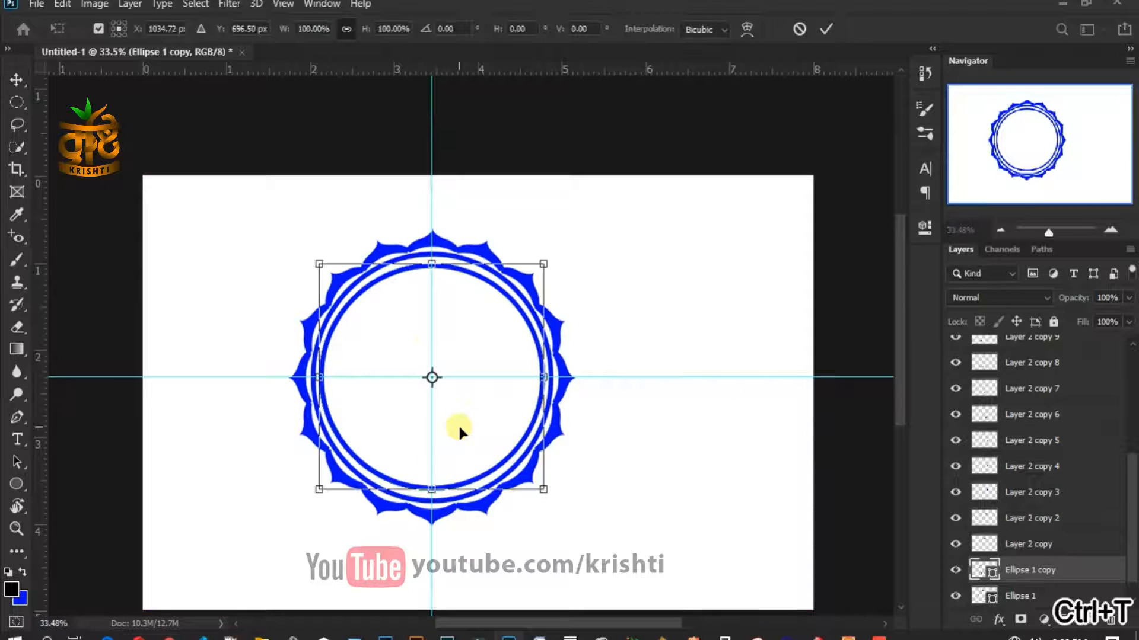
{"action": "scroll", "coordinate": [458, 423], "scroll_direction": "up", "scroll_amount": 4}
{"action": "left_click_drag", "start_coordinate": [429, 210], "coordinate": [429, 205]}
{"action": "scroll", "coordinate": [454, 556], "scroll_direction": "down", "scroll_amount": 1}
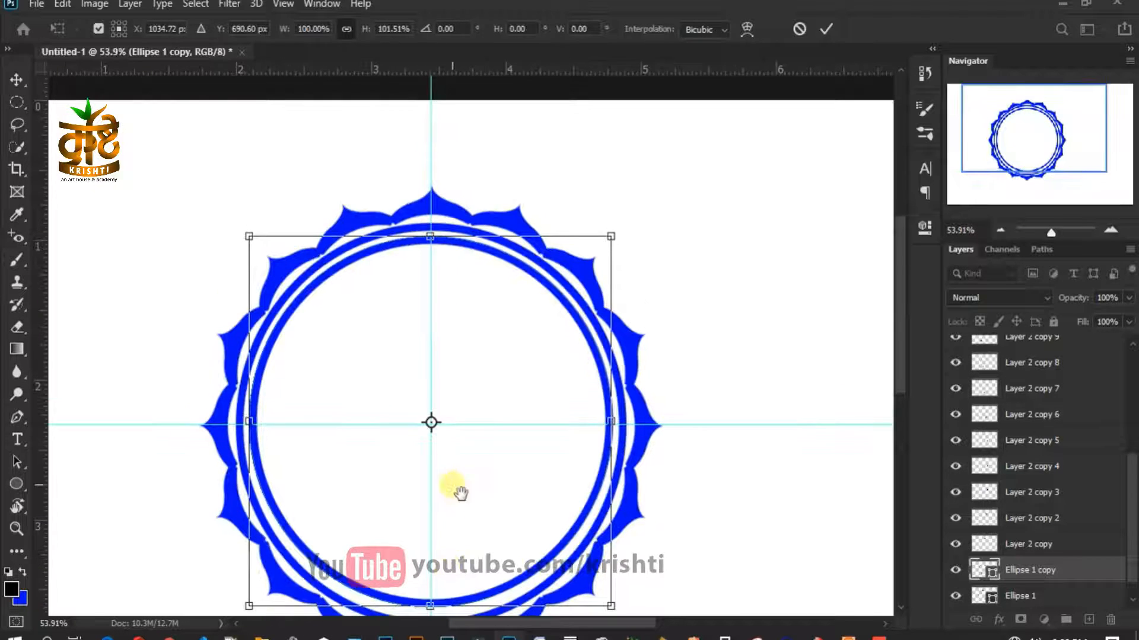
{"action": "left_click_drag", "start_coordinate": [460, 492], "coordinate": [458, 425]}
{"action": "left_click_drag", "start_coordinate": [428, 540], "coordinate": [428, 547]}
{"action": "key", "text": "Return"}
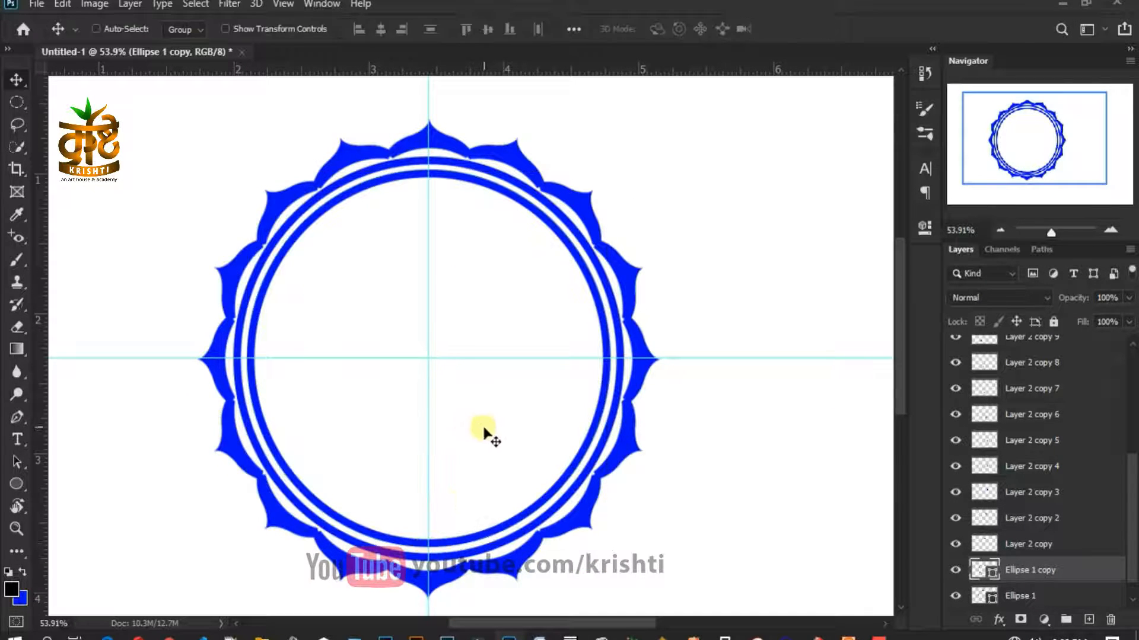
- Thin the inner ring's stroke to 1.78 pt in its shape properties
{"action": "scroll", "coordinate": [481, 433], "scroll_direction": "down", "scroll_amount": 1}
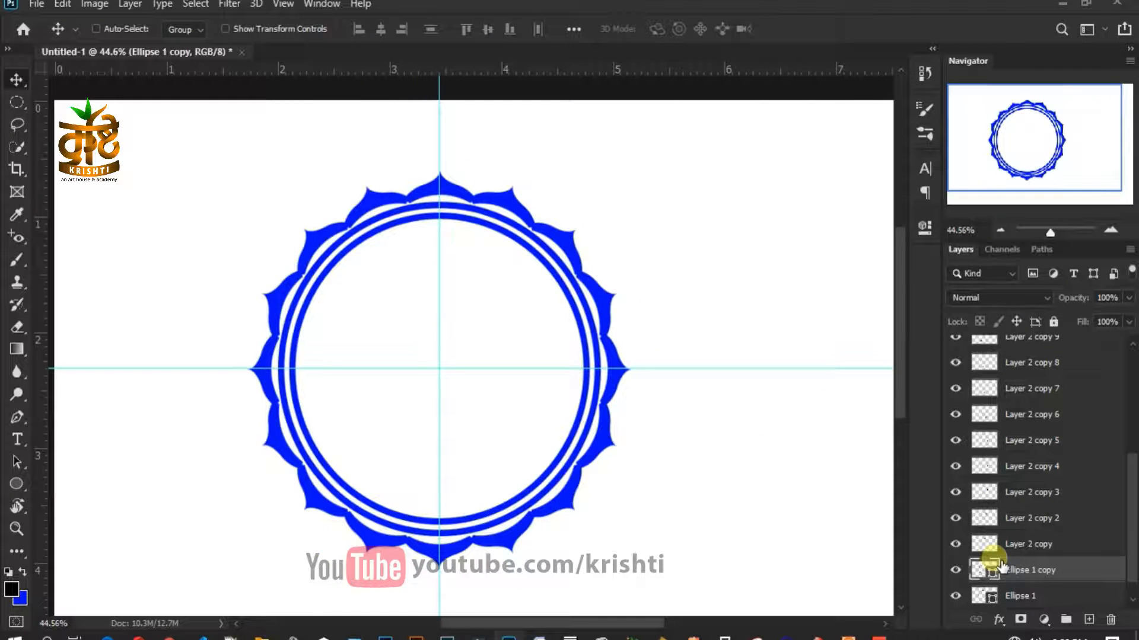
{"action": "left_click", "coordinate": [926, 229]}
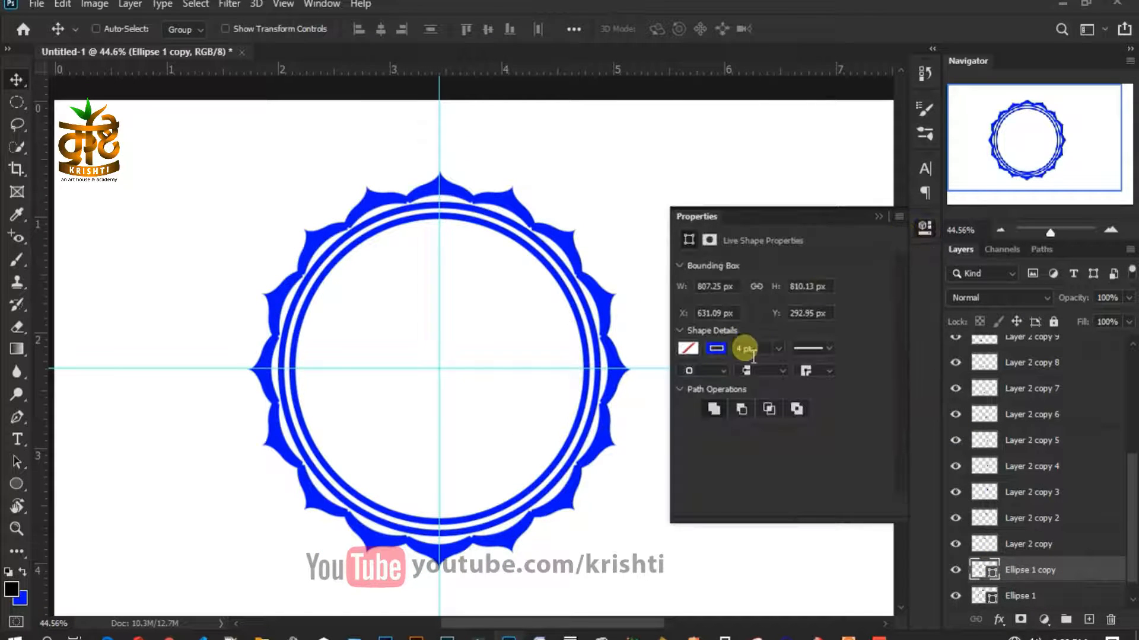
{"action": "left_click", "coordinate": [956, 571]}
{"action": "left_click", "coordinate": [955, 571]}
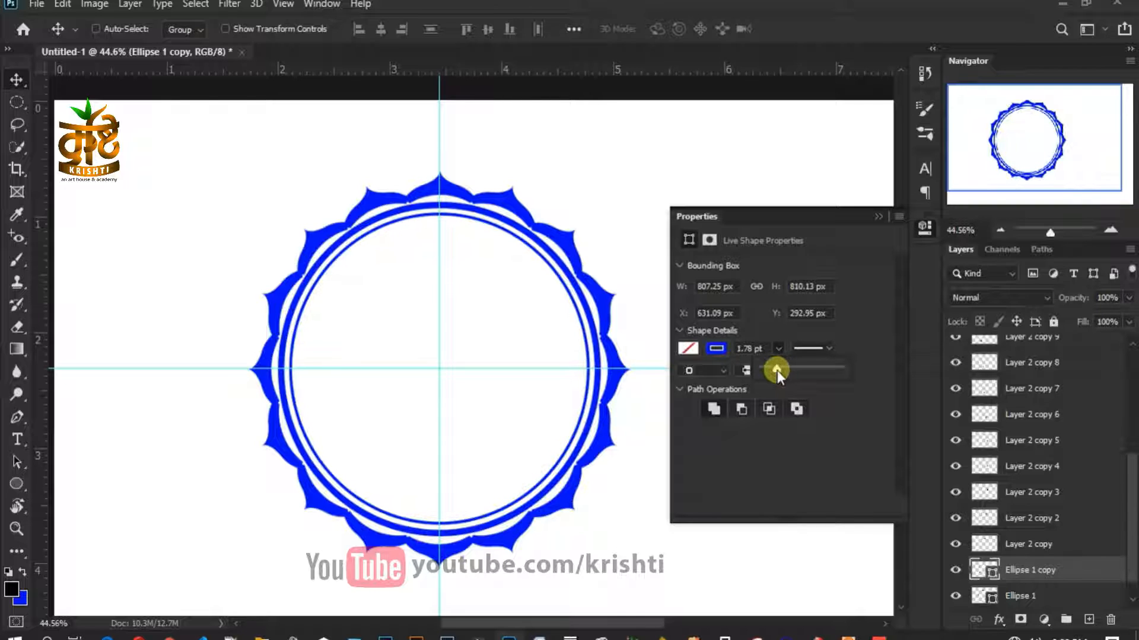
{"action": "left_click", "coordinate": [878, 217]}
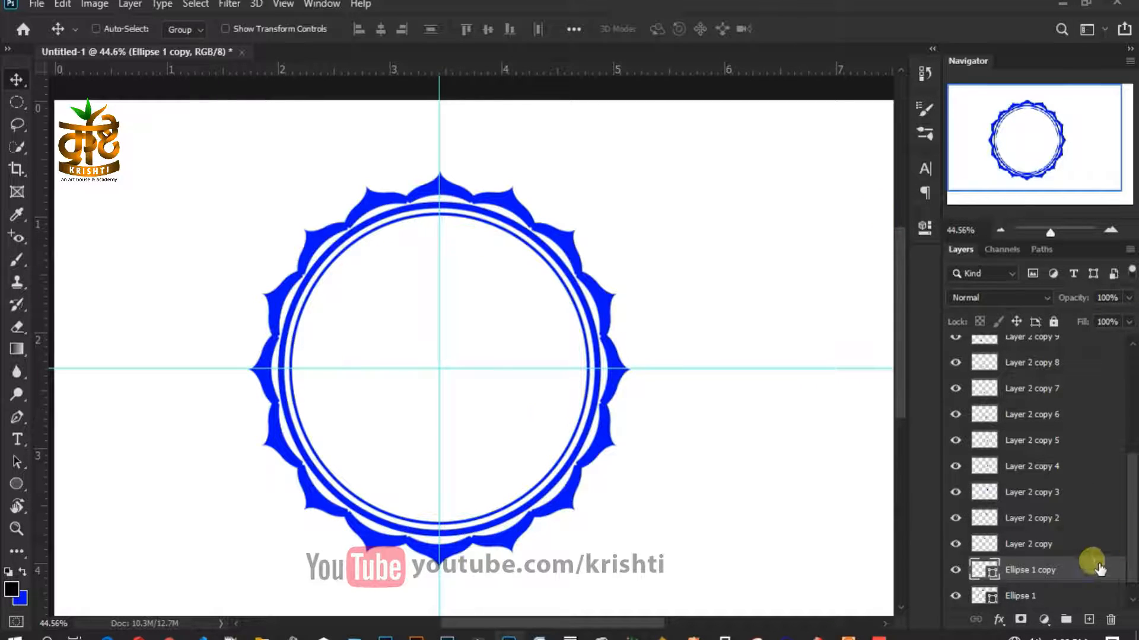
- Select all badge layers from Ellipse 1 up to Layer 1 copy and group them as Group 1
{"action": "scroll", "coordinate": [491, 365], "scroll_direction": "down", "scroll_amount": 2}
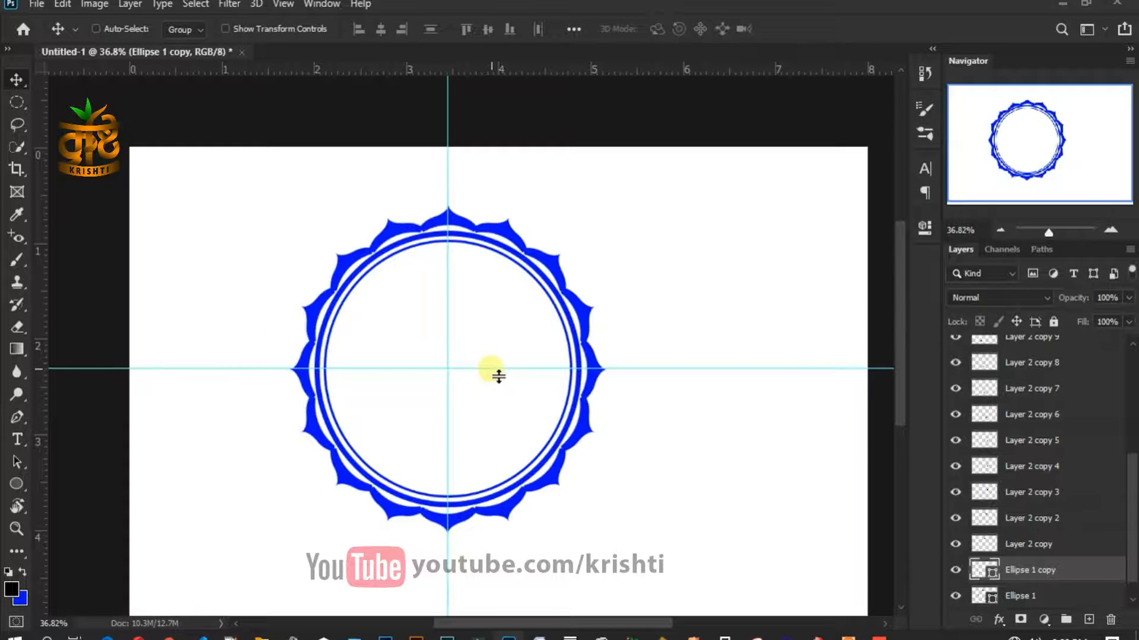
{"action": "key", "text": "ctrl+0"}
{"action": "scroll", "coordinate": [632, 411], "scroll_direction": "down", "scroll_amount": 2}
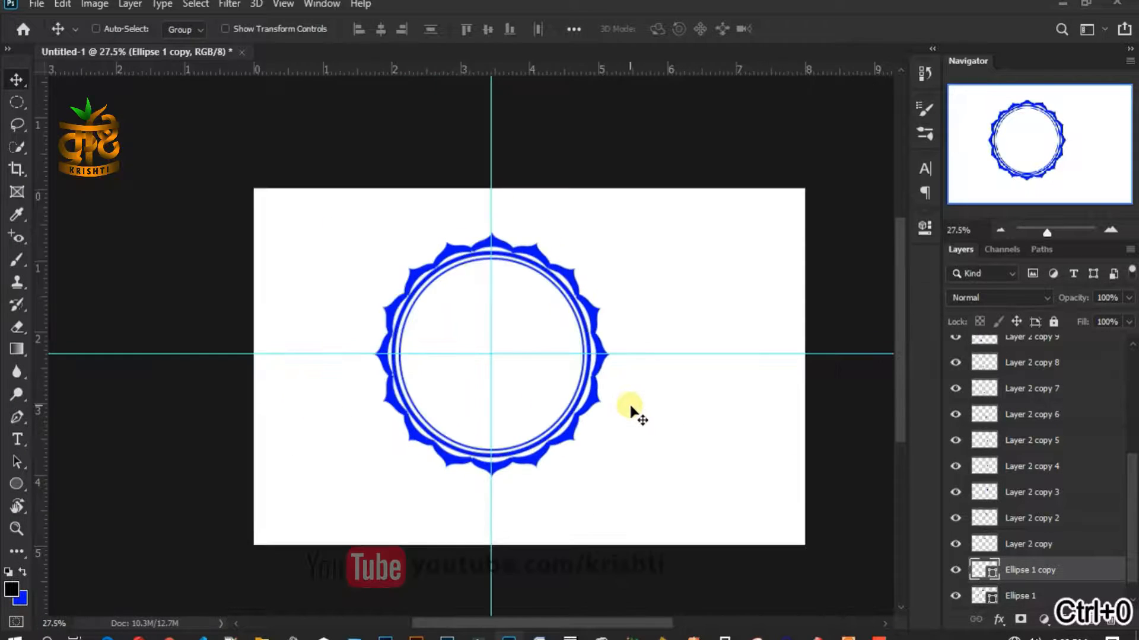
{"action": "scroll", "coordinate": [631, 410], "scroll_direction": "up", "scroll_amount": 1}
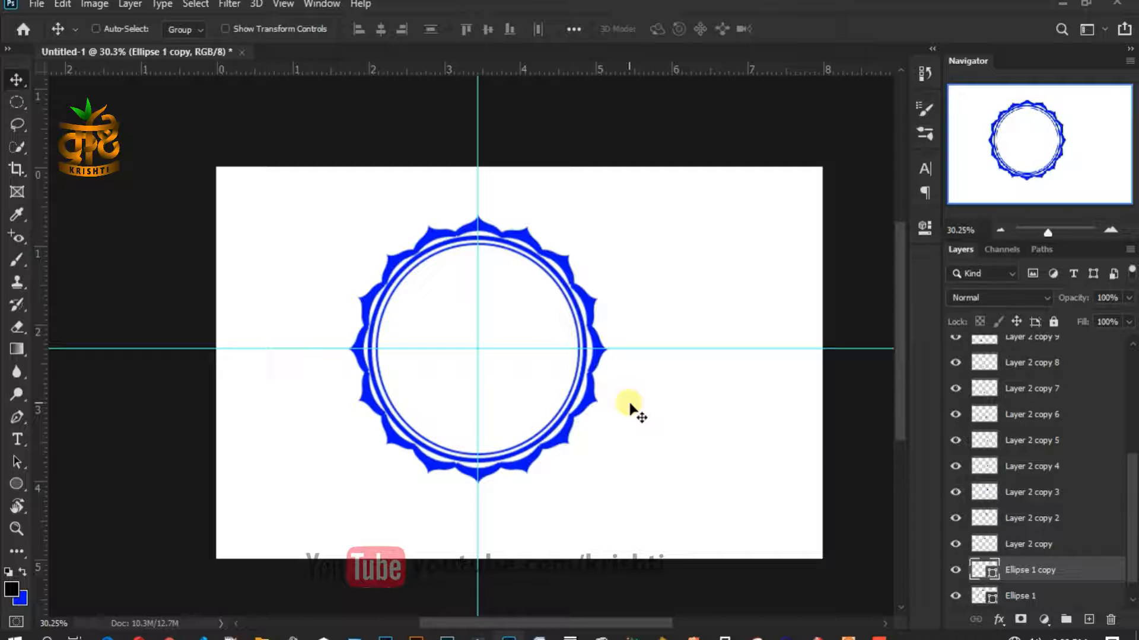
{"action": "scroll", "coordinate": [1084, 614], "scroll_direction": "down", "scroll_amount": 3}
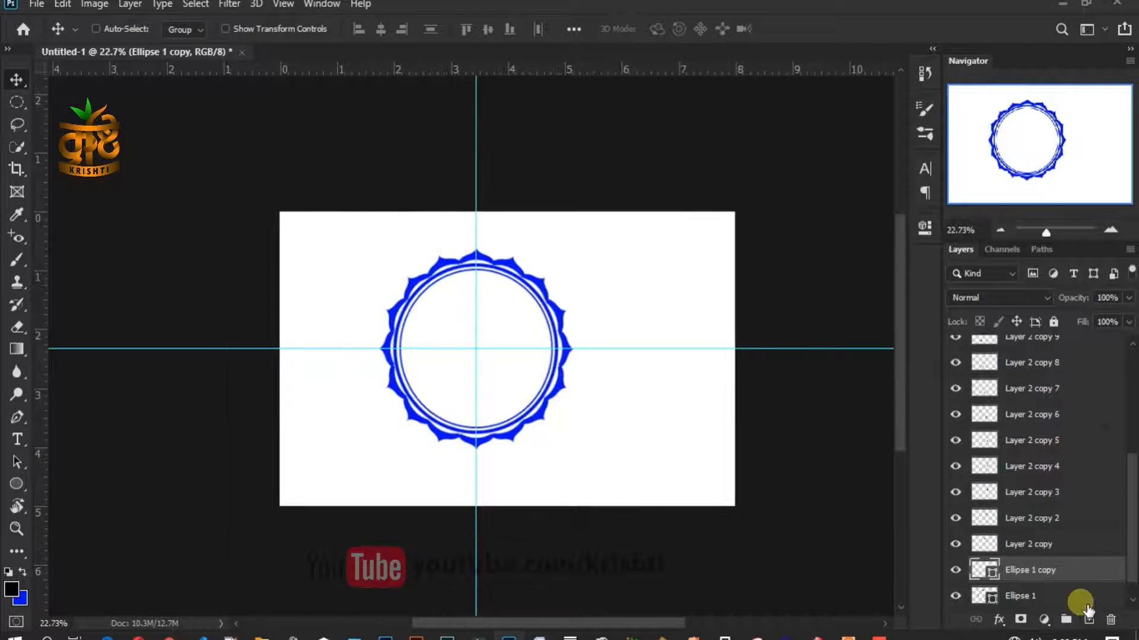
{"action": "left_click", "coordinate": [1084, 593]}
{"action": "scroll", "coordinate": [1087, 522], "scroll_direction": "up", "scroll_amount": 6}
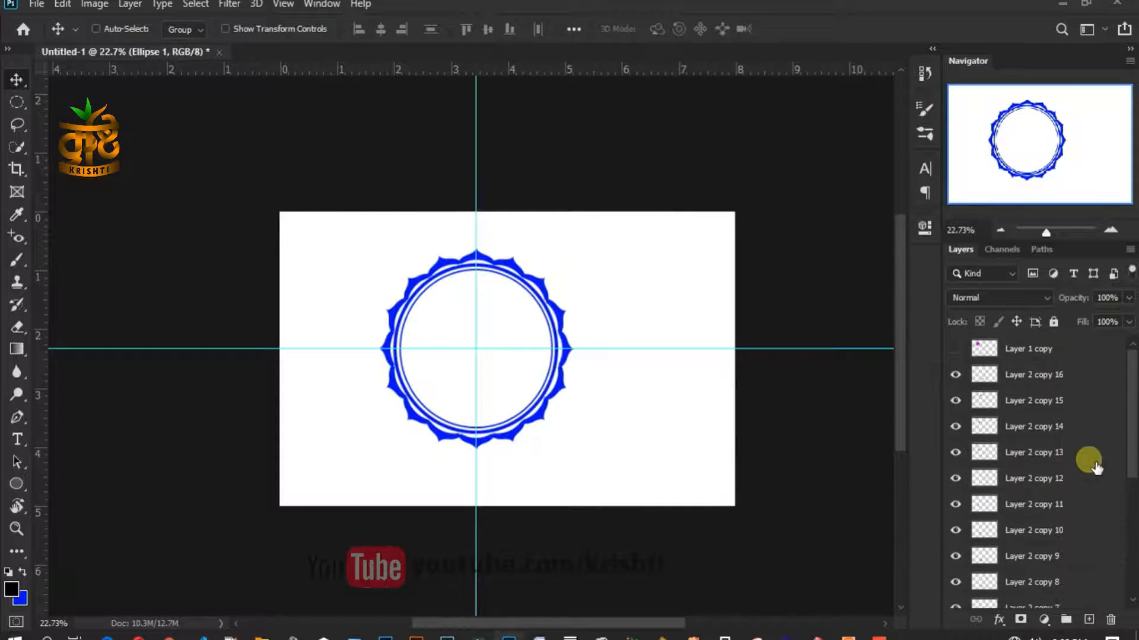
{"action": "left_click", "coordinate": [1087, 377], "text": "shift"}
{"action": "left_click", "coordinate": [1093, 349], "text": "shift"}
{"action": "left_click_drag", "start_coordinate": [1093, 580], "coordinate": [1065, 620]}
- Move the badge group to the upper-left and scale it down to about 61%
{"action": "left_click_drag", "start_coordinate": [522, 338], "coordinate": [434, 310]}
{"action": "key", "text": "ctrl+t"}
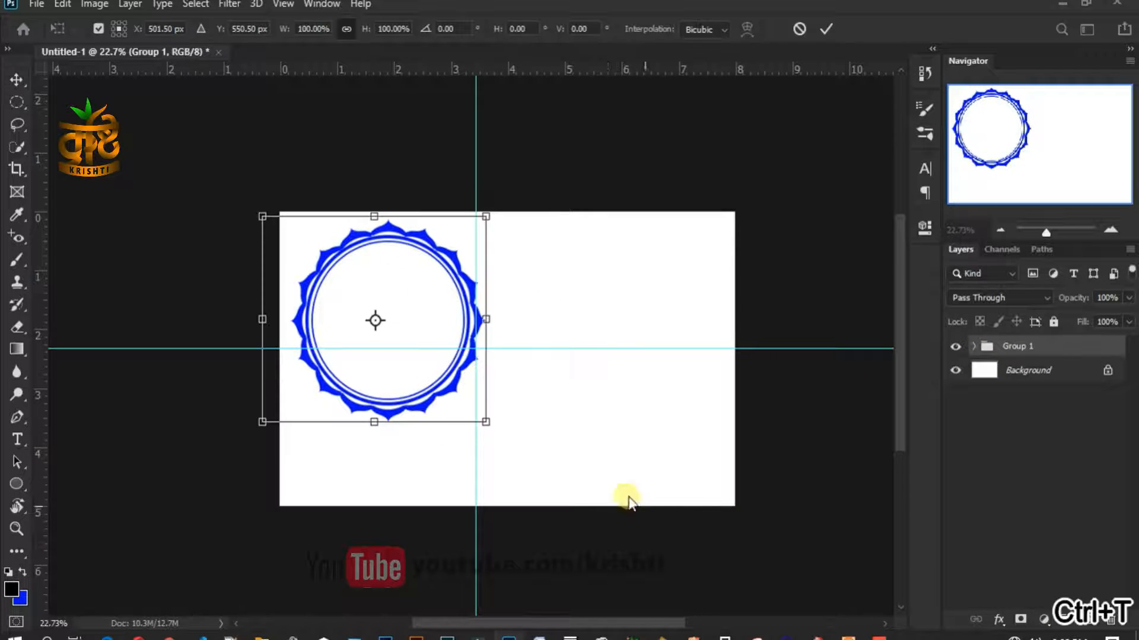
{"action": "left_click_drag", "start_coordinate": [486, 423], "coordinate": [373, 309]}
- Apply the 61% scale, add a new empty layer, and pan to the empty canvas area
{"action": "key", "text": "Return"}
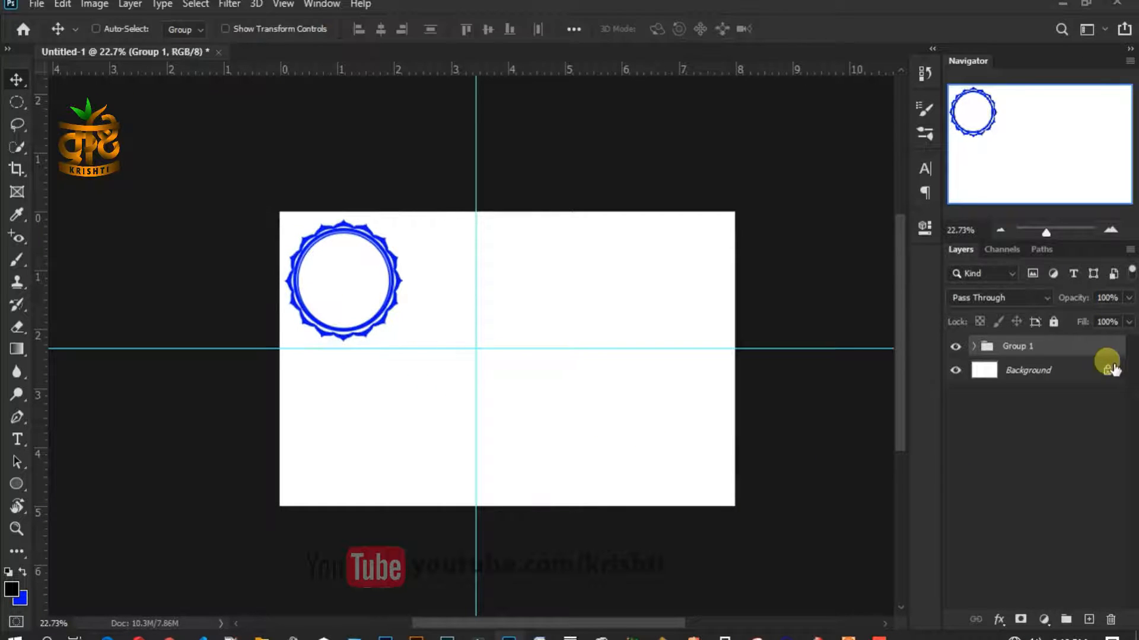
{"action": "left_click", "coordinate": [1094, 618]}
{"action": "scroll", "coordinate": [441, 353], "scroll_direction": "up", "scroll_amount": 2}
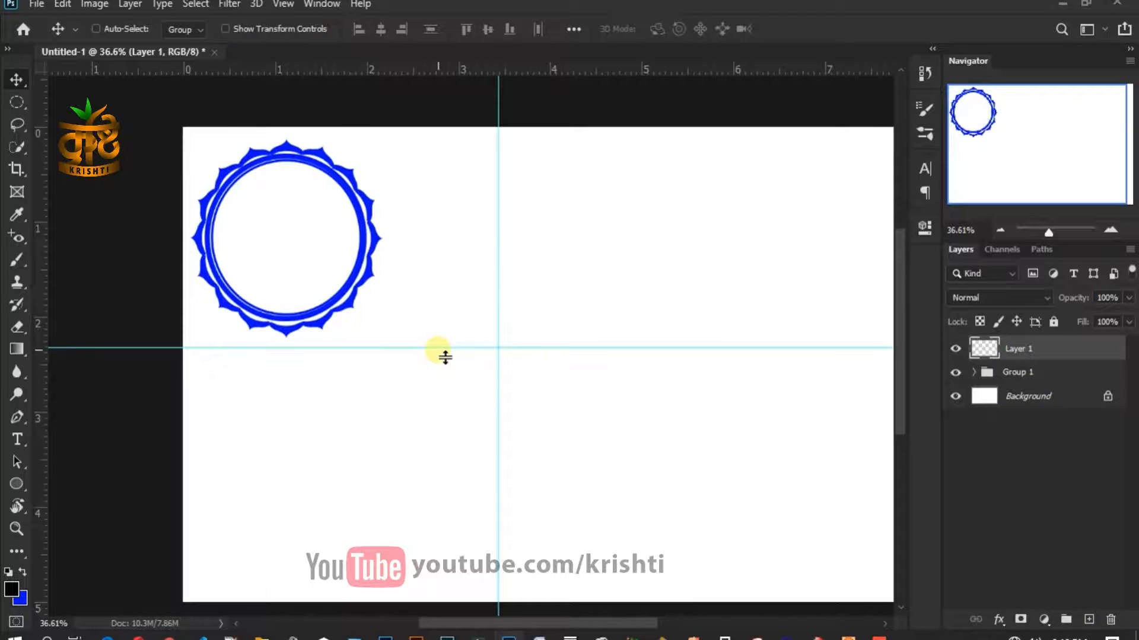
{"action": "scroll", "coordinate": [444, 357], "scroll_direction": "up", "scroll_amount": 2}
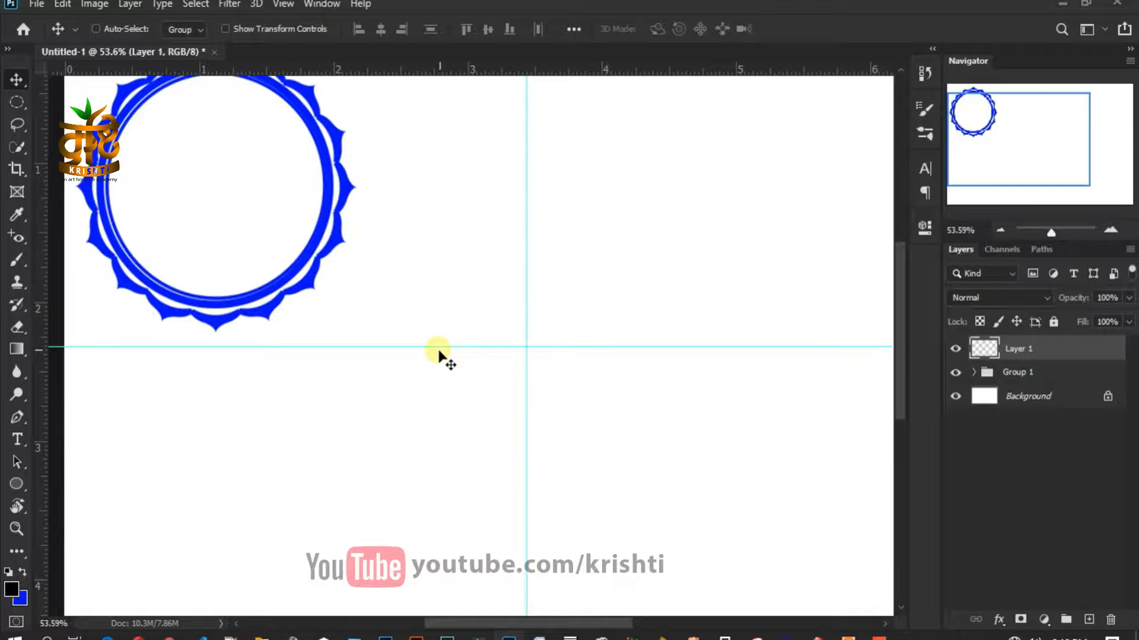
{"action": "left_click_drag", "start_coordinate": [589, 375], "coordinate": [478, 307]}
{"action": "scroll", "coordinate": [615, 373], "scroll_direction": "up", "scroll_amount": 1}
{"action": "left_click_drag", "start_coordinate": [630, 391], "coordinate": [575, 348]}
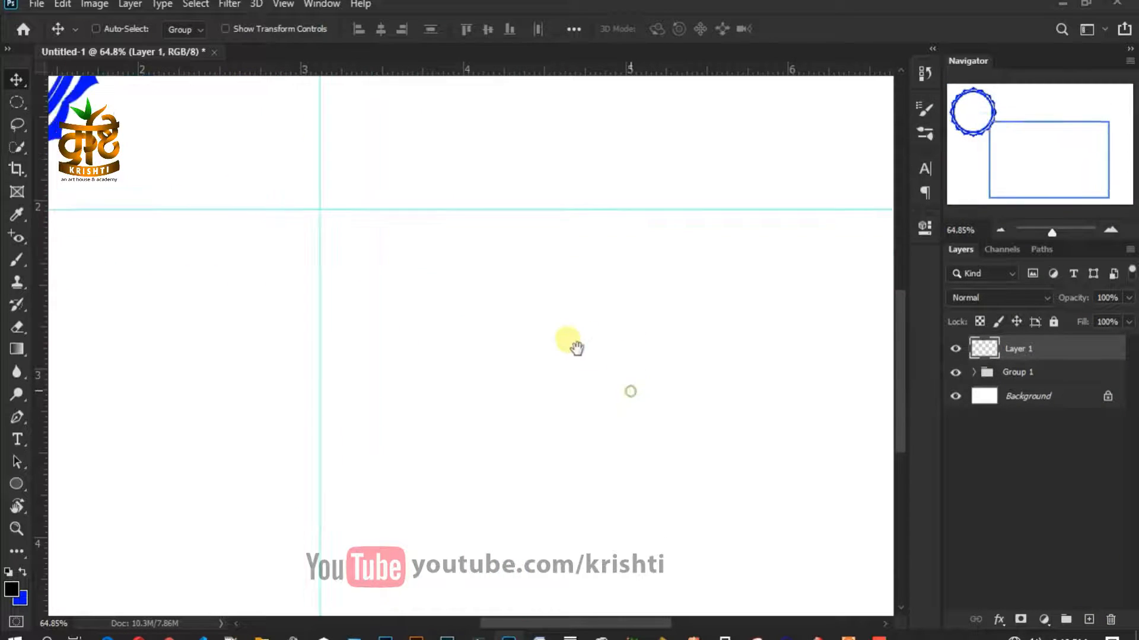
- Hide Group 1 and start a Pen path at the guide intersection
{"action": "left_click", "coordinate": [955, 372]}
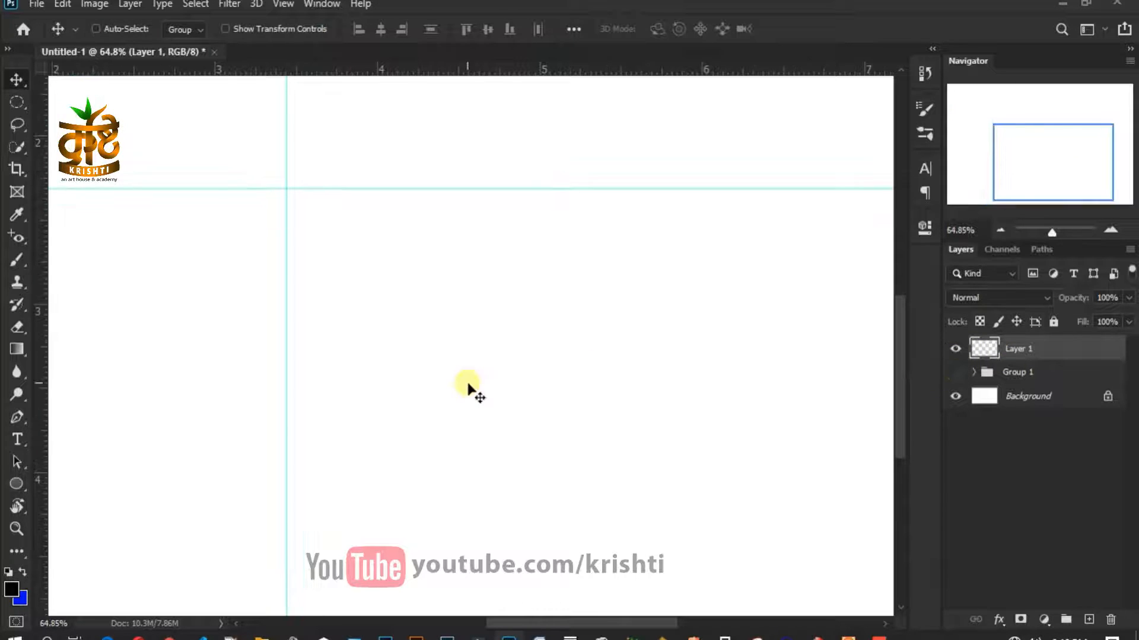
{"action": "scroll", "coordinate": [468, 386], "scroll_direction": "down", "scroll_amount": 2}
{"action": "scroll", "coordinate": [392, 297], "scroll_direction": "down", "scroll_amount": 2}
{"action": "scroll", "coordinate": [385, 292], "scroll_direction": "up", "scroll_amount": 3}
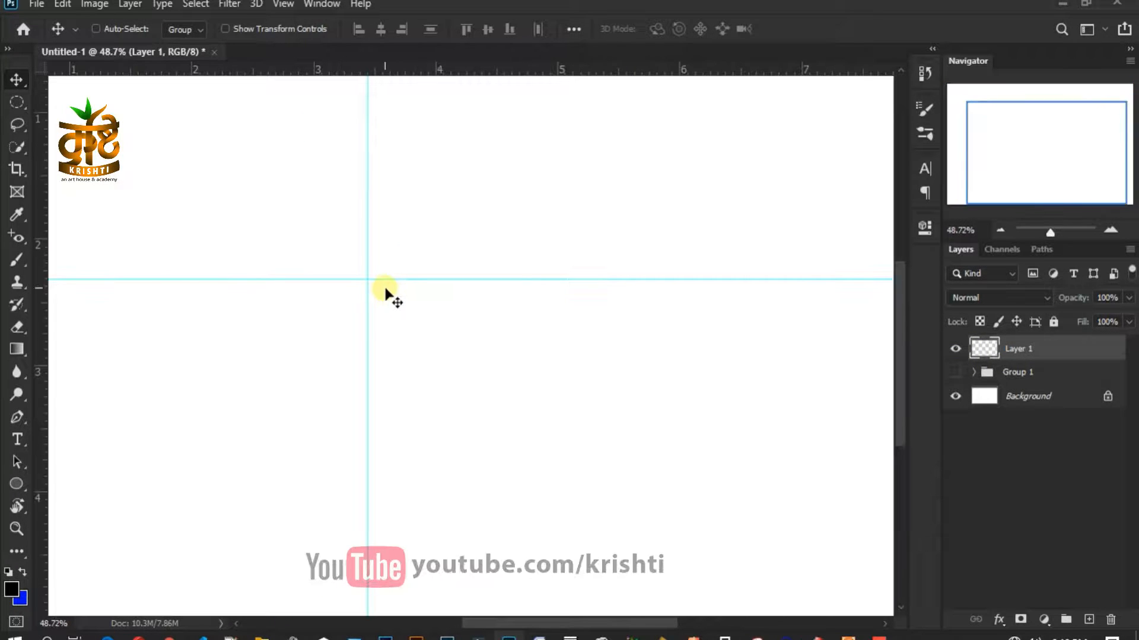
{"action": "left_click", "coordinate": [18, 417]}
{"action": "left_click_drag", "start_coordinate": [377, 289], "coordinate": [447, 399]}
{"action": "scroll", "coordinate": [447, 402], "scroll_direction": "down", "scroll_amount": 1}
{"action": "left_click", "coordinate": [439, 396]}
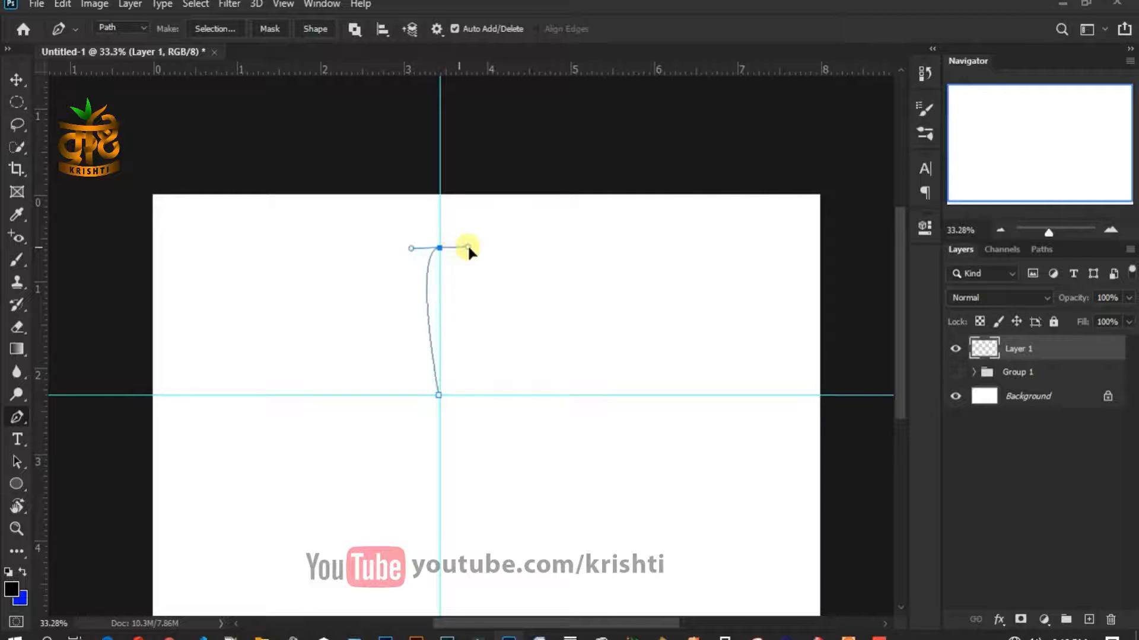
- Curve the Pen outline over the petal's top and close it back at the guide crossing
{"action": "left_click_drag", "start_coordinate": [485, 248], "coordinate": [490, 248]}
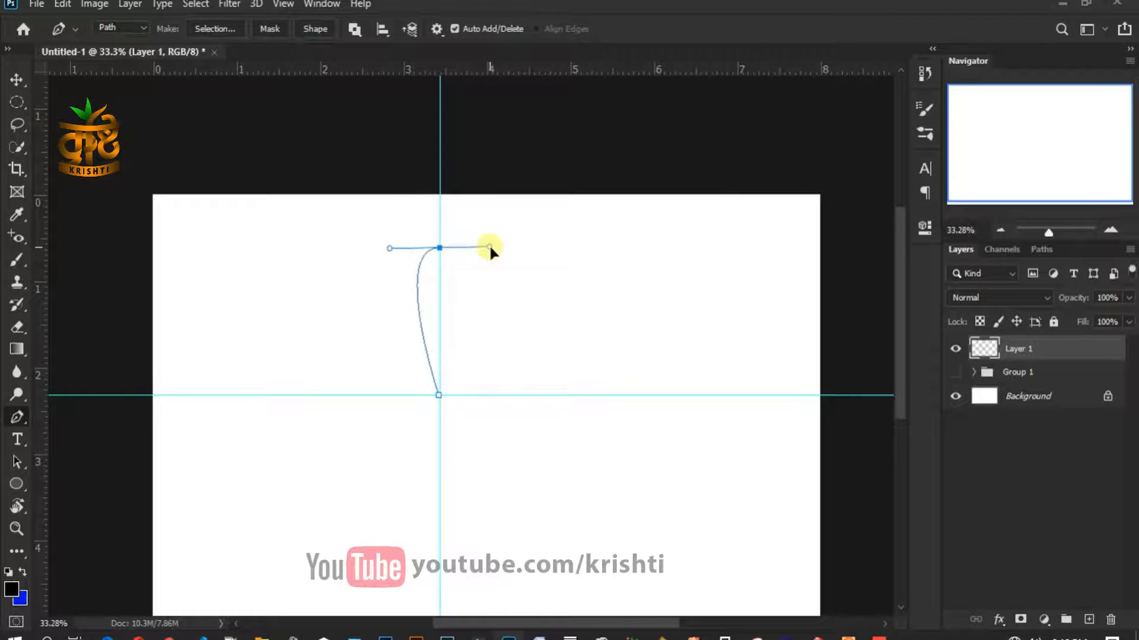
{"action": "left_click", "coordinate": [440, 249]}
{"action": "left_click", "coordinate": [439, 395]}
{"action": "scroll", "coordinate": [438, 382], "scroll_direction": "up", "scroll_amount": 4}
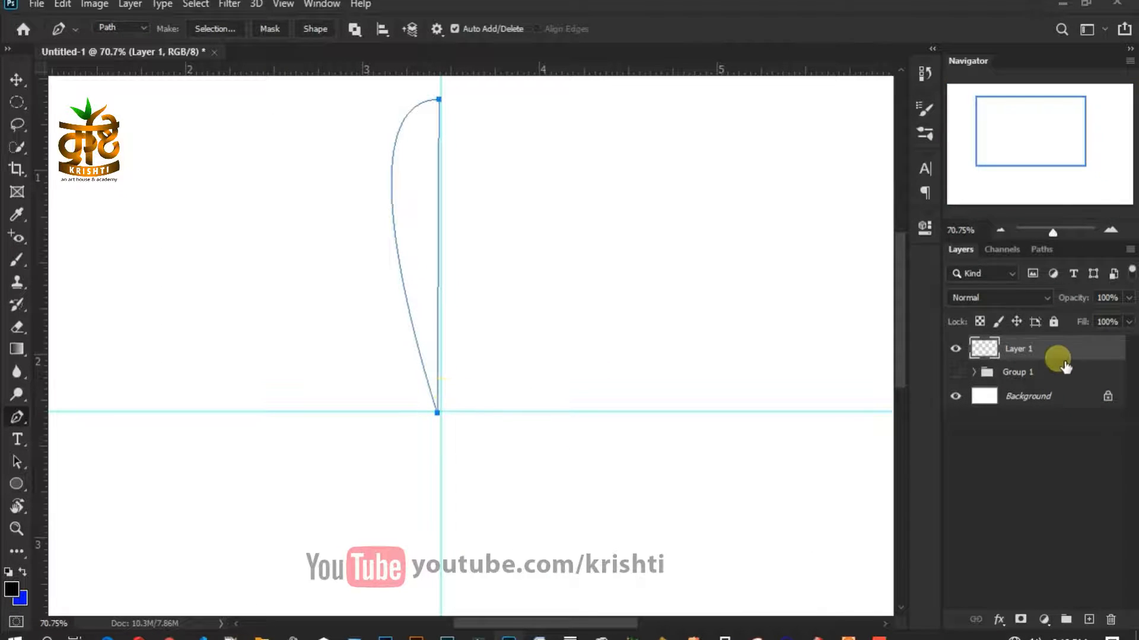
- Convert the outline to a selection, fill it with blue, and deselect
{"action": "key", "text": "m"}
{"action": "key", "text": "ctrl+Return"}
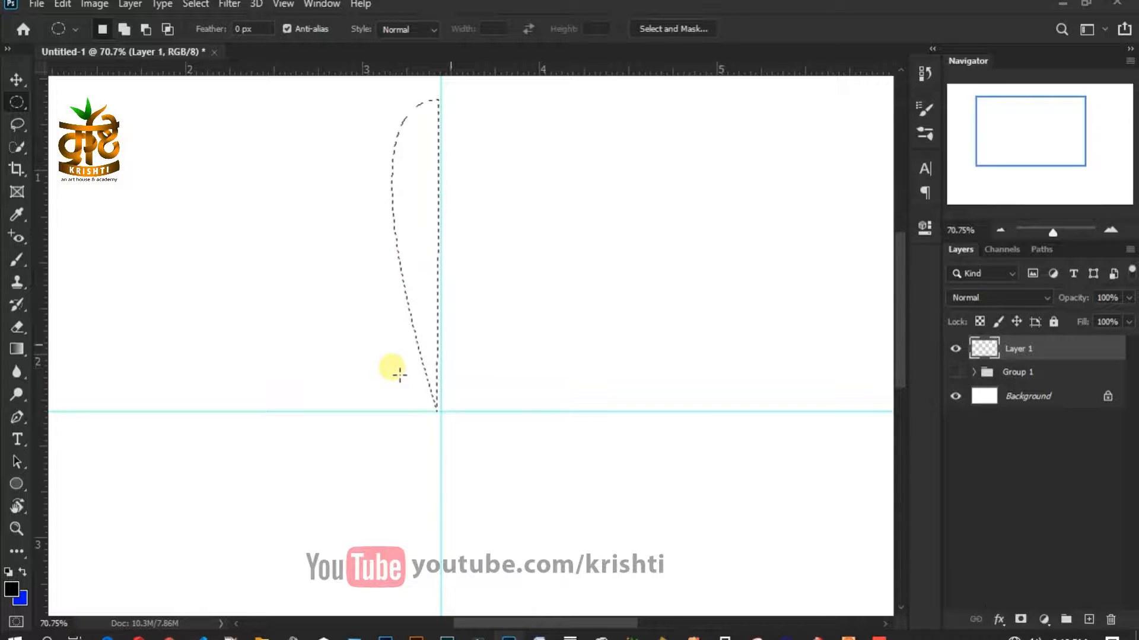
{"action": "key", "text": "ctrl+BackSpace"}
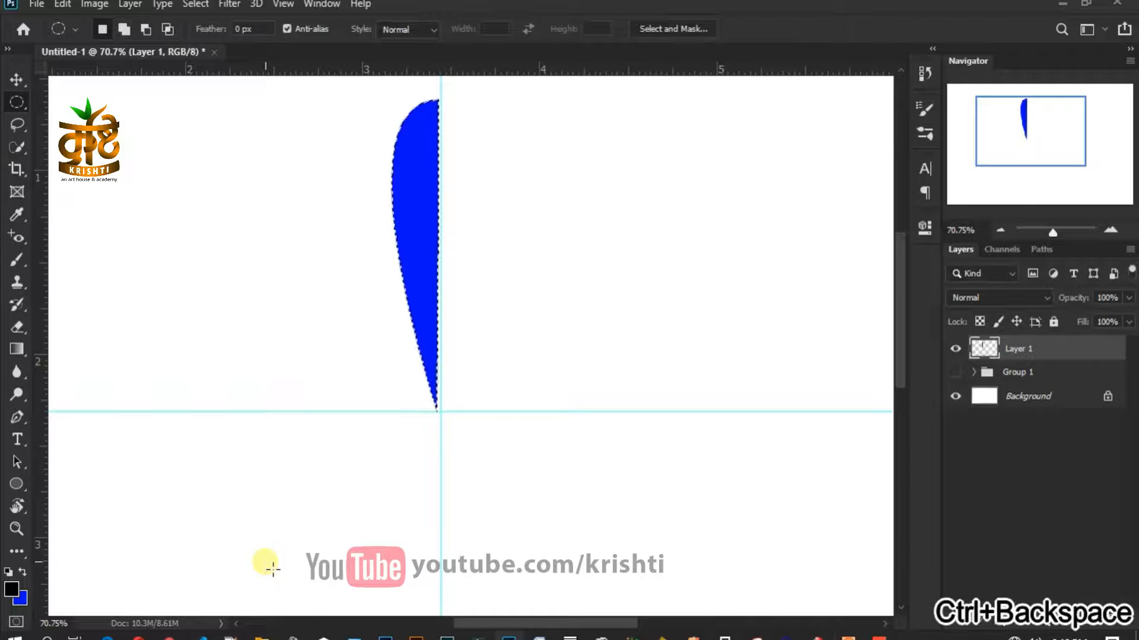
{"action": "key", "text": "ctrl+d"}
- Duplicate the half-petal, flip the copy horizontally, and nudge it right to meet the original
{"action": "key", "text": "ctrl+0"}
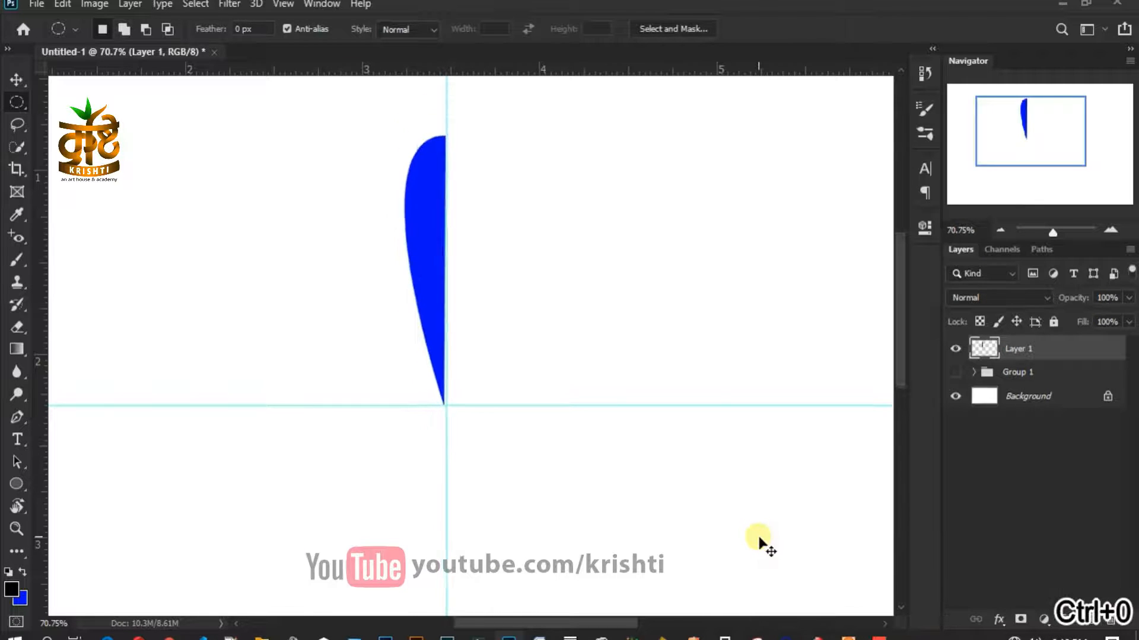
{"action": "left_click", "coordinate": [17, 81]}
{"action": "scroll", "coordinate": [443, 197], "scroll_direction": "up", "scroll_amount": 3}
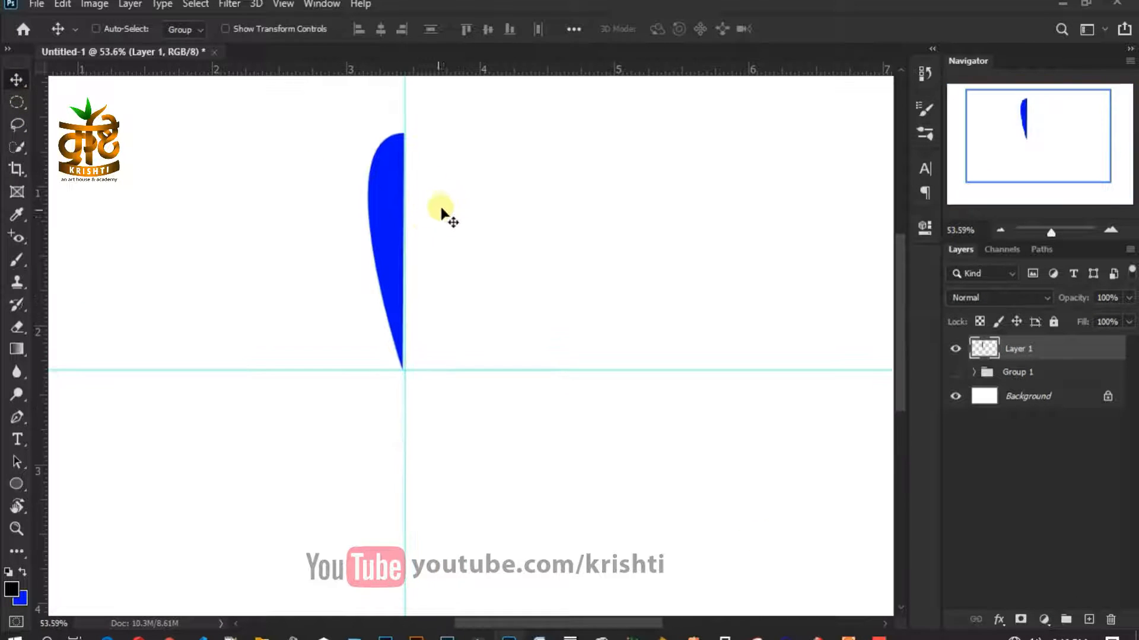
{"action": "key", "text": "ctrl+j"}
{"action": "key", "text": "ctrl+t"}
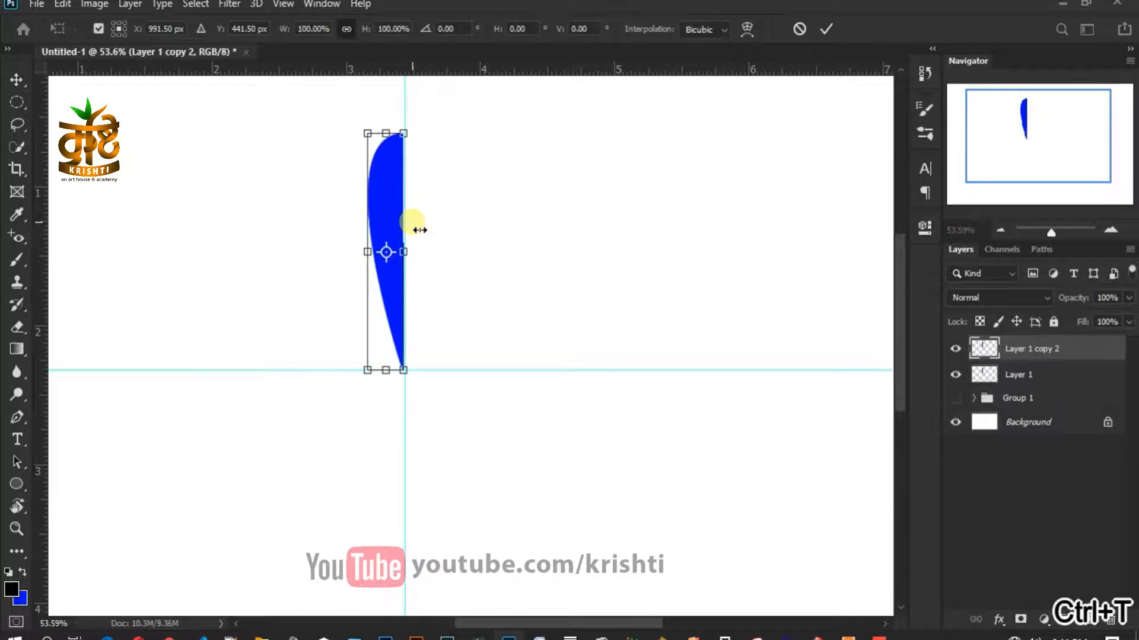
{"action": "right_click", "coordinate": [399, 219]}
{"action": "left_click", "coordinate": [419, 506]}
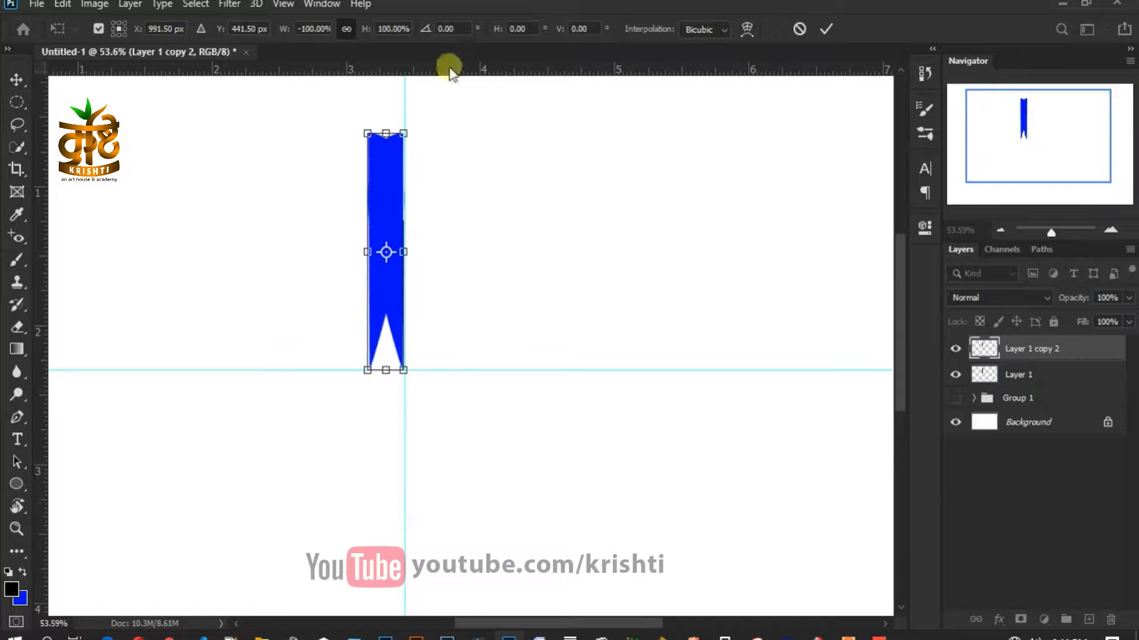
{"action": "key", "text": "Return"}
{"action": "key", "text": "Right"}
{"action": "key", "text": "Right"}
{"action": "key", "text": "Right"}
{"action": "key", "text": "Right"}
{"action": "key", "text": "Right"}
{"action": "key", "text": "Right"}
{"action": "key", "text": "Right"}
{"action": "key", "text": "Right"}
{"action": "key", "text": "Right"}
{"action": "key", "text": "Right"}
{"action": "key", "text": "Right"}
{"action": "key", "text": "Right"}
{"action": "key", "text": "Right"}
{"action": "key", "text": "Right"}
{"action": "key", "text": "Right"}
{"action": "key", "text": "Right"}
{"action": "key", "text": "Right"}
{"action": "key", "text": "Right"}
{"action": "key", "text": "Right"}
{"action": "key", "text": "Right"}
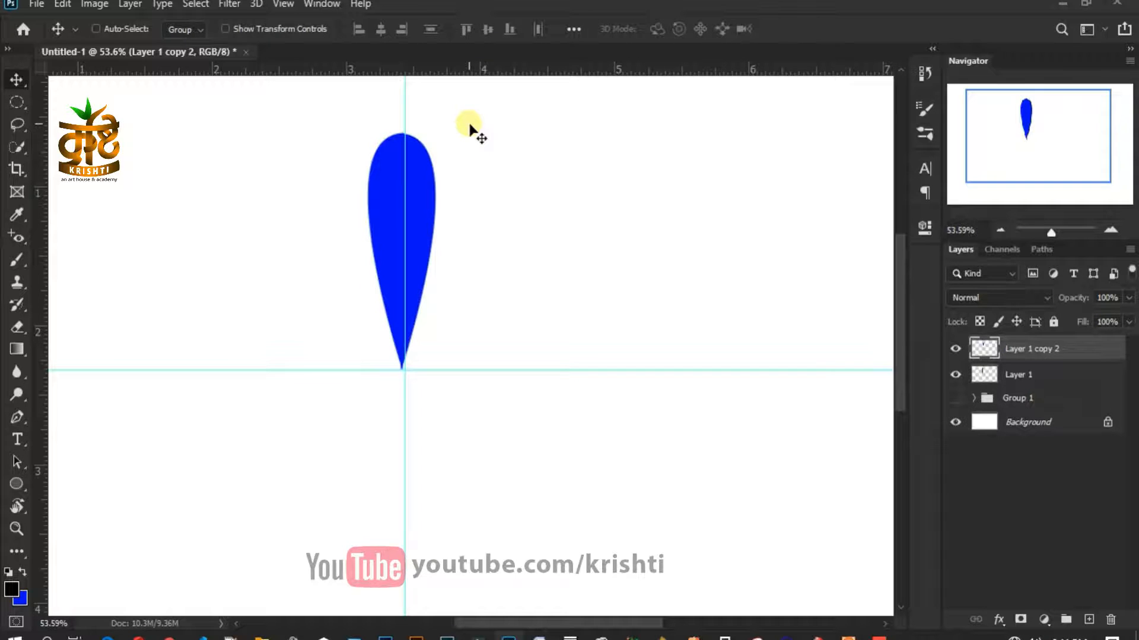
{"action": "scroll", "coordinate": [418, 181], "scroll_direction": "up", "scroll_amount": 5}
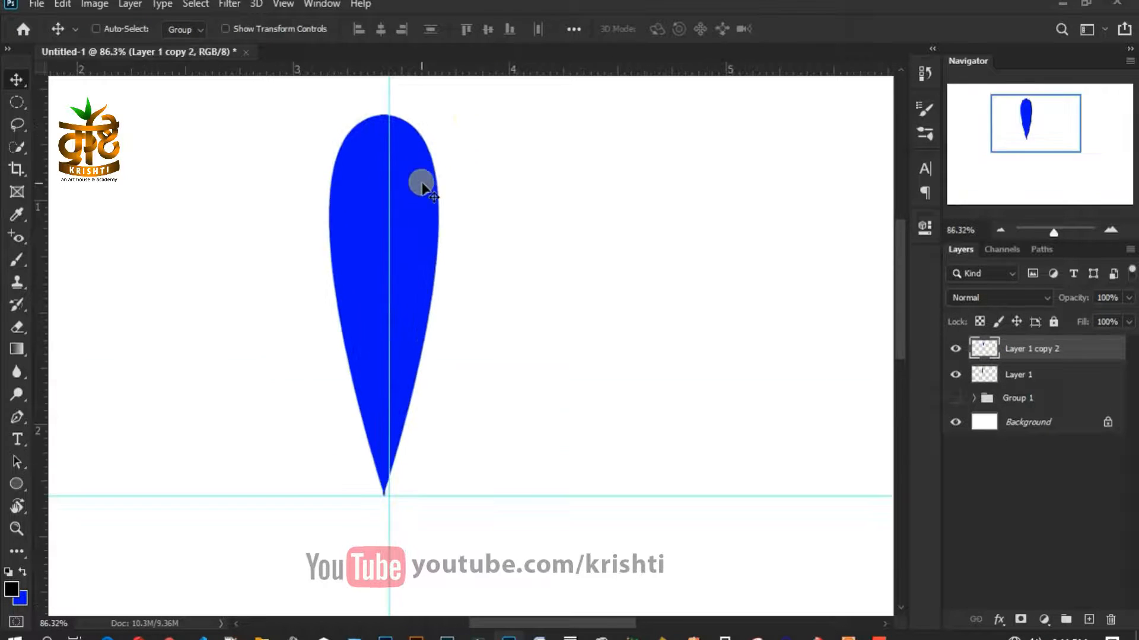
{"action": "scroll", "coordinate": [407, 198], "scroll_direction": "down", "scroll_amount": 3}
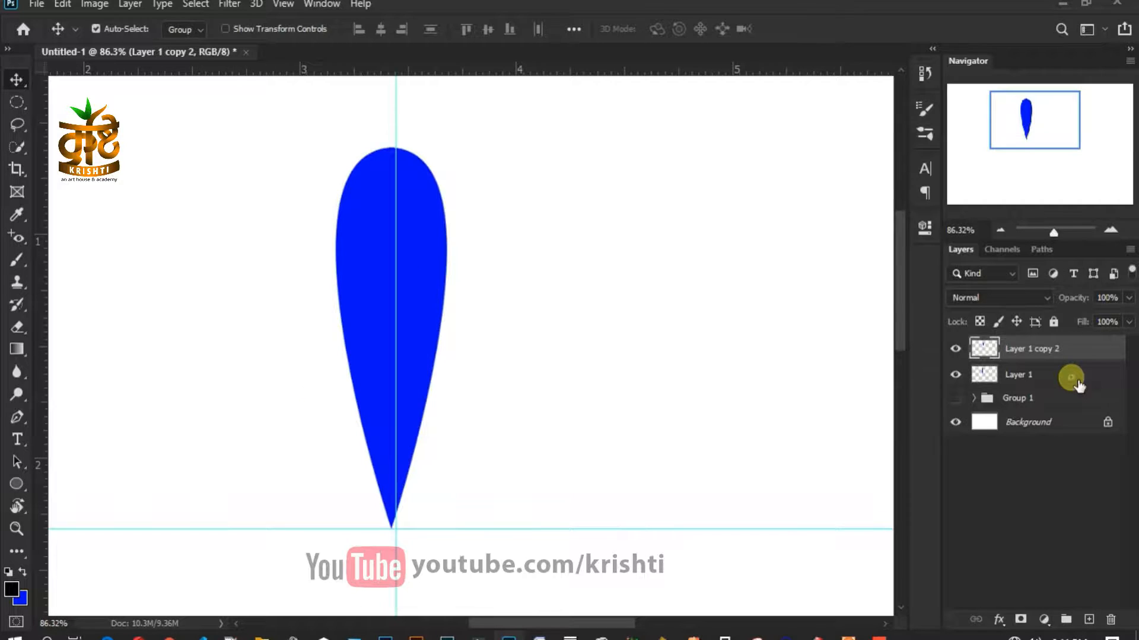
- Merge the two halves into one layer and load the petal as a selection
{"action": "left_click", "coordinate": [1078, 385], "text": "ctrl"}
{"action": "right_click", "coordinate": [1078, 384]}
{"action": "left_click", "coordinate": [891, 508]}
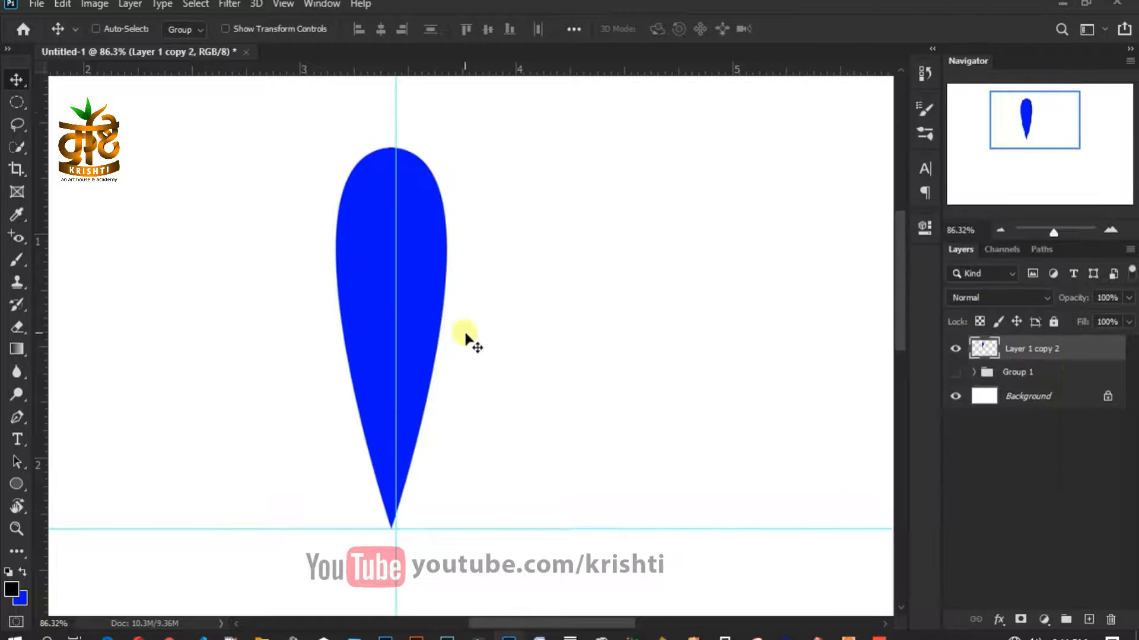
{"action": "scroll", "coordinate": [488, 342], "scroll_direction": "down", "scroll_amount": 3}
{"action": "left_click", "coordinate": [984, 348], "text": "ctrl"}
- In the Gradient Editor, reduce the gradient to two stops and make the end stop bright yellow
{"action": "key", "text": "g"}
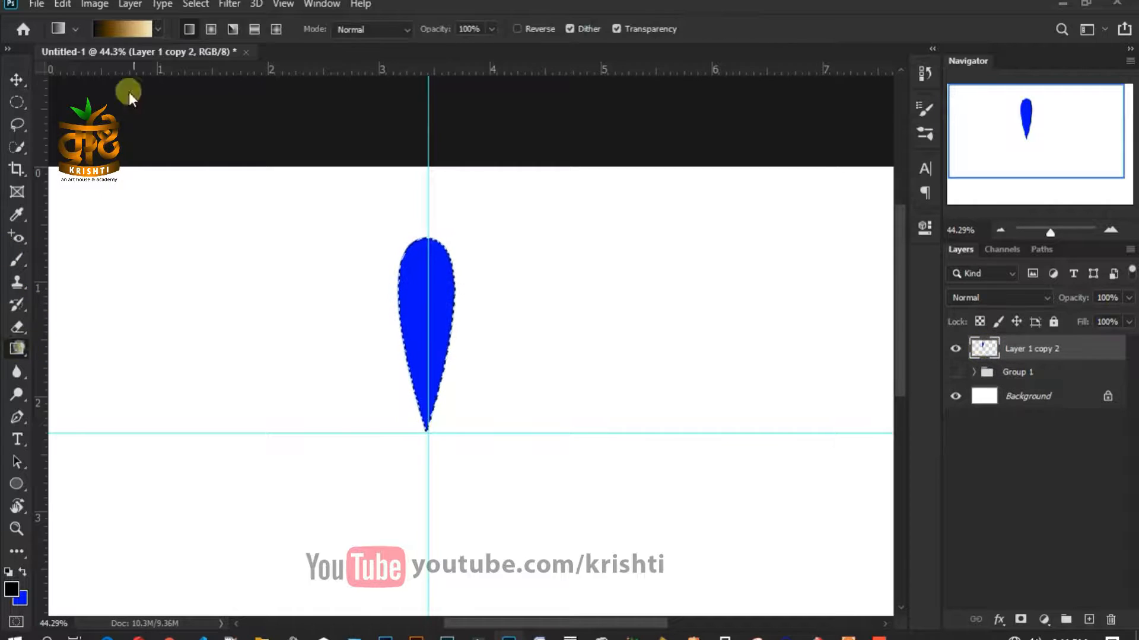
{"action": "left_click", "coordinate": [124, 36]}
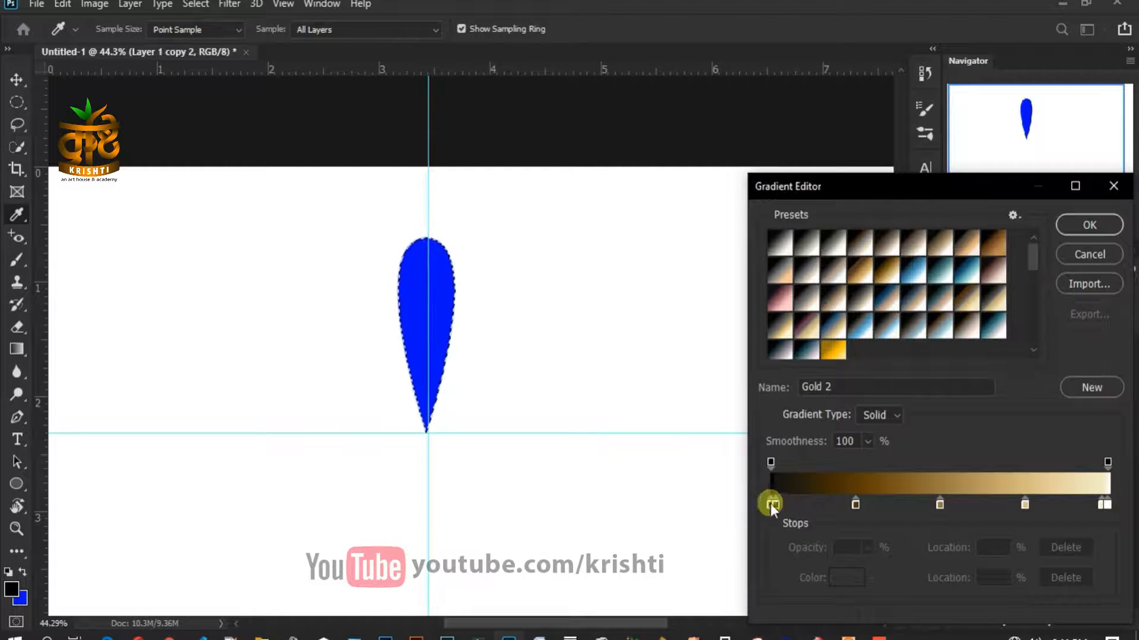
{"action": "left_click_drag", "start_coordinate": [855, 504], "coordinate": [877, 529]}
{"action": "left_click_drag", "start_coordinate": [940, 504], "coordinate": [963, 529]}
{"action": "left_click_drag", "start_coordinate": [1025, 504], "coordinate": [1107, 529]}
{"action": "left_click", "coordinate": [1106, 506]}
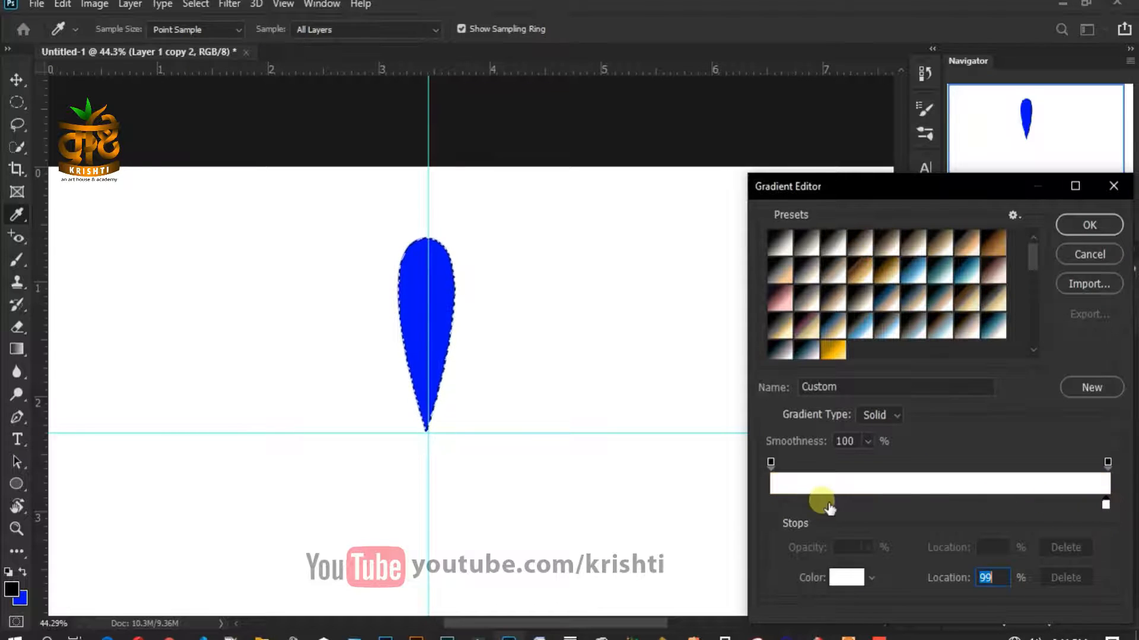
{"action": "left_click", "coordinate": [846, 578]}
{"action": "left_click_drag", "start_coordinate": [931, 510], "coordinate": [931, 515]}
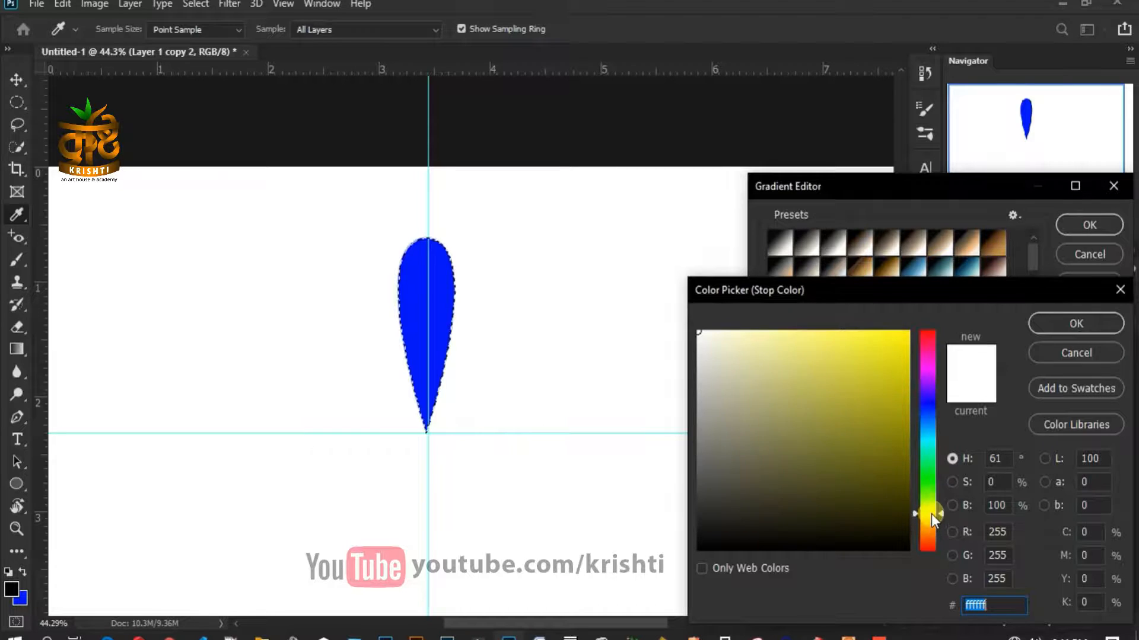
{"action": "left_click", "coordinate": [902, 386]}
{"action": "left_click", "coordinate": [1076, 323]}
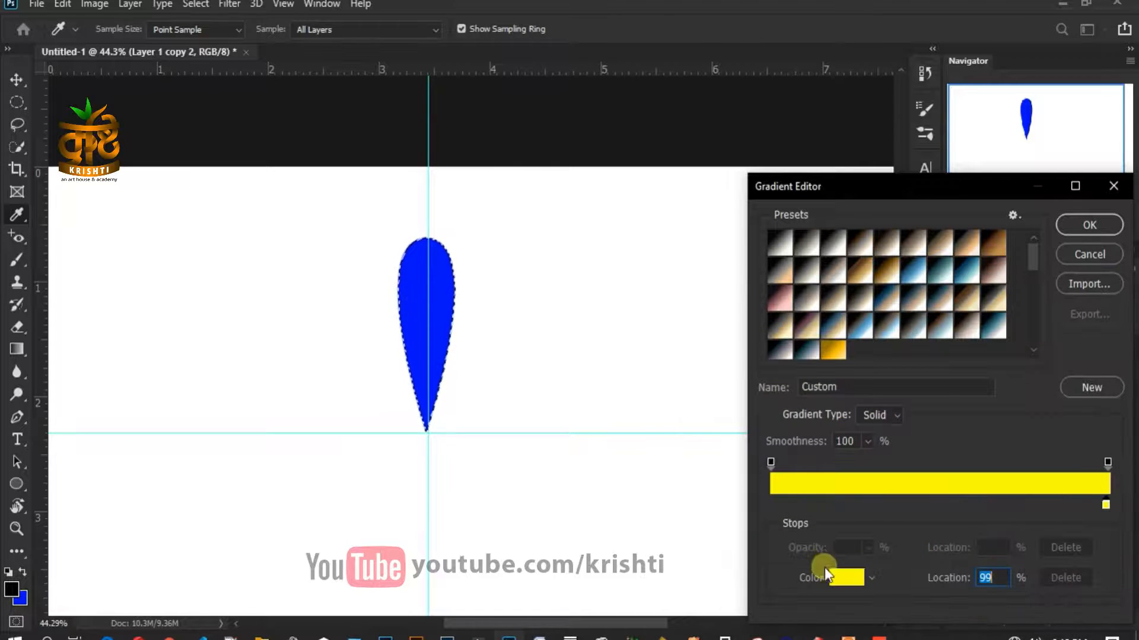
- Set the starting stop to pure red, save the red-yellow gradient as a preset, and deselect the filled petal
{"action": "left_click", "coordinate": [780, 504]}
{"action": "left_click", "coordinate": [842, 579]}
{"action": "left_click", "coordinate": [930, 350]}
{"action": "left_click_drag", "start_coordinate": [931, 336], "coordinate": [933, 332]}
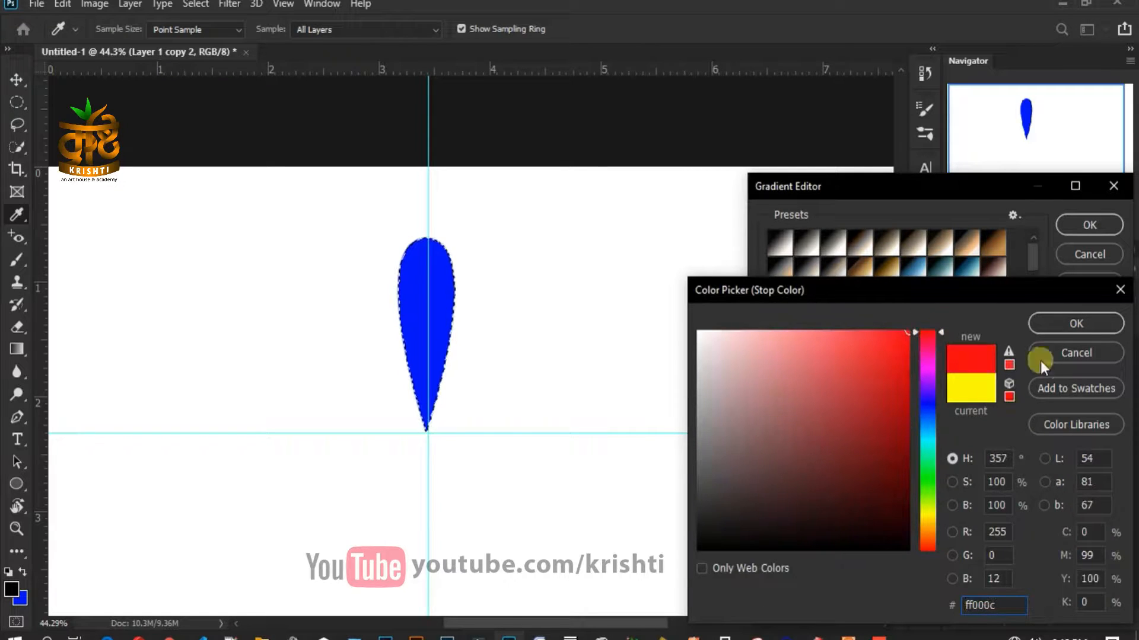
{"action": "left_click", "coordinate": [1057, 323]}
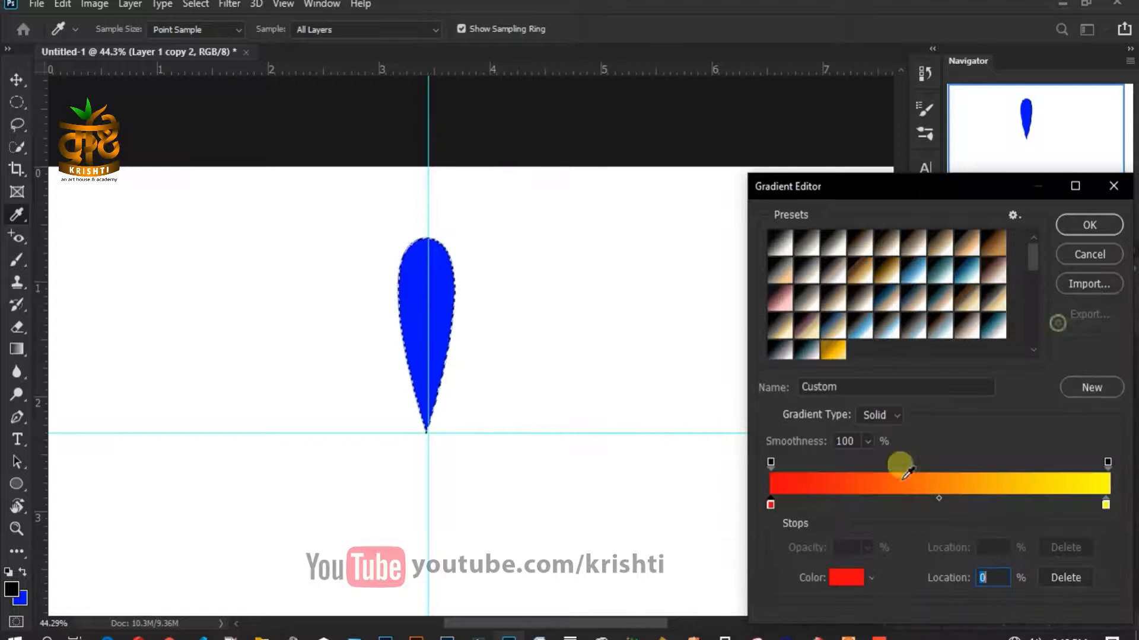
{"action": "left_click", "coordinate": [1091, 384]}
{"action": "left_click", "coordinate": [1075, 229]}
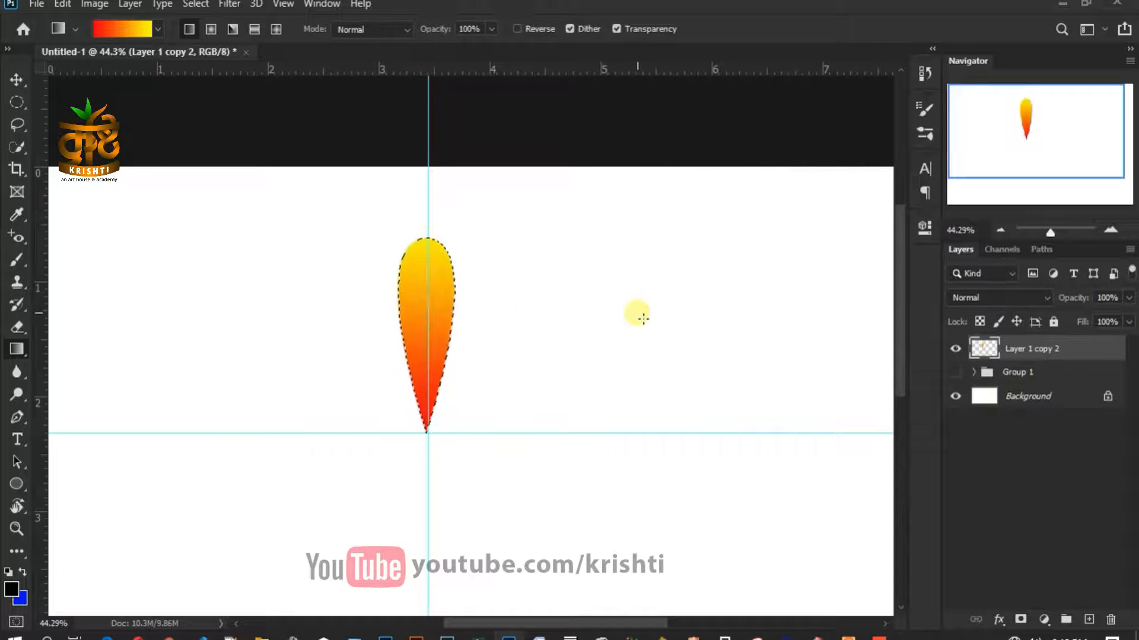
{"action": "key", "text": "ctrl+d"}
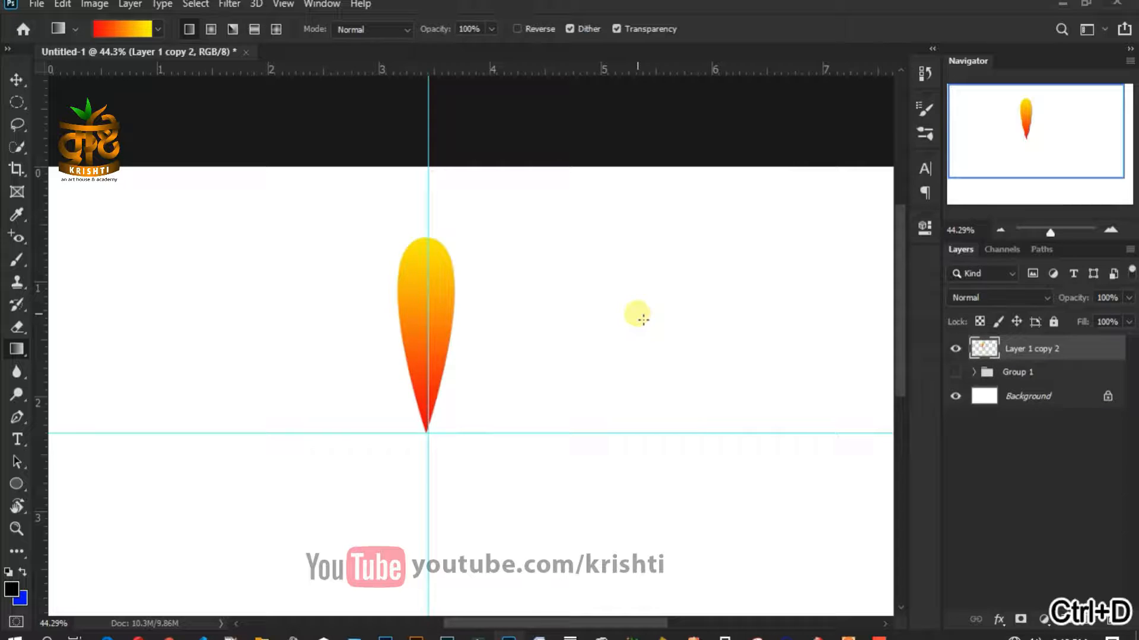
- Clear all guides from the canvas
{"action": "key", "text": "v"}
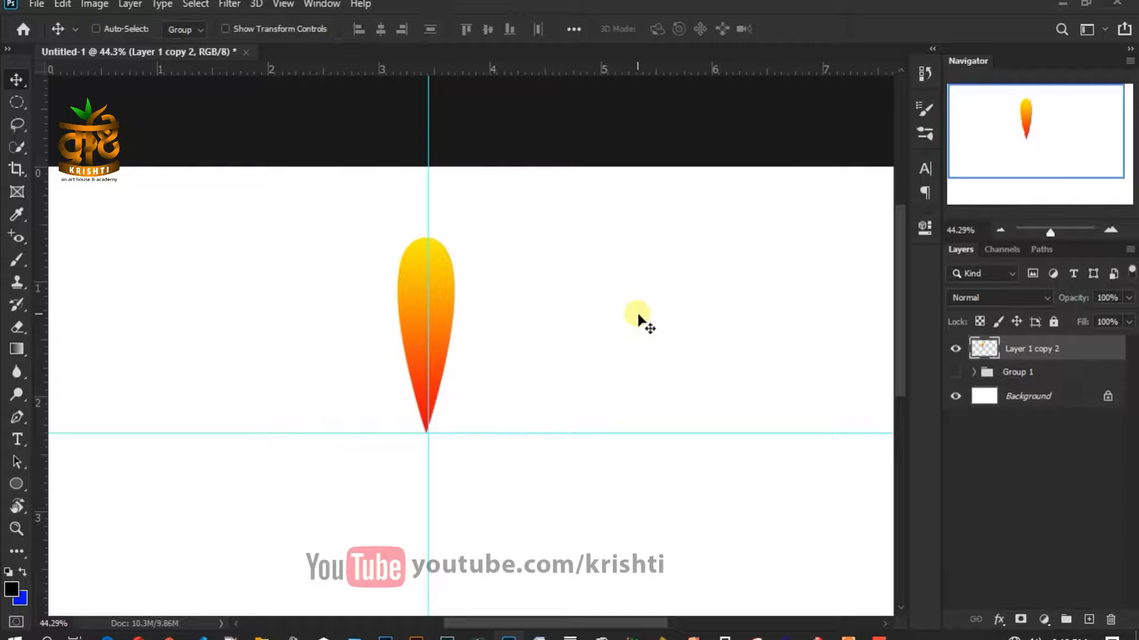
{"action": "left_click", "coordinate": [283, 4]}
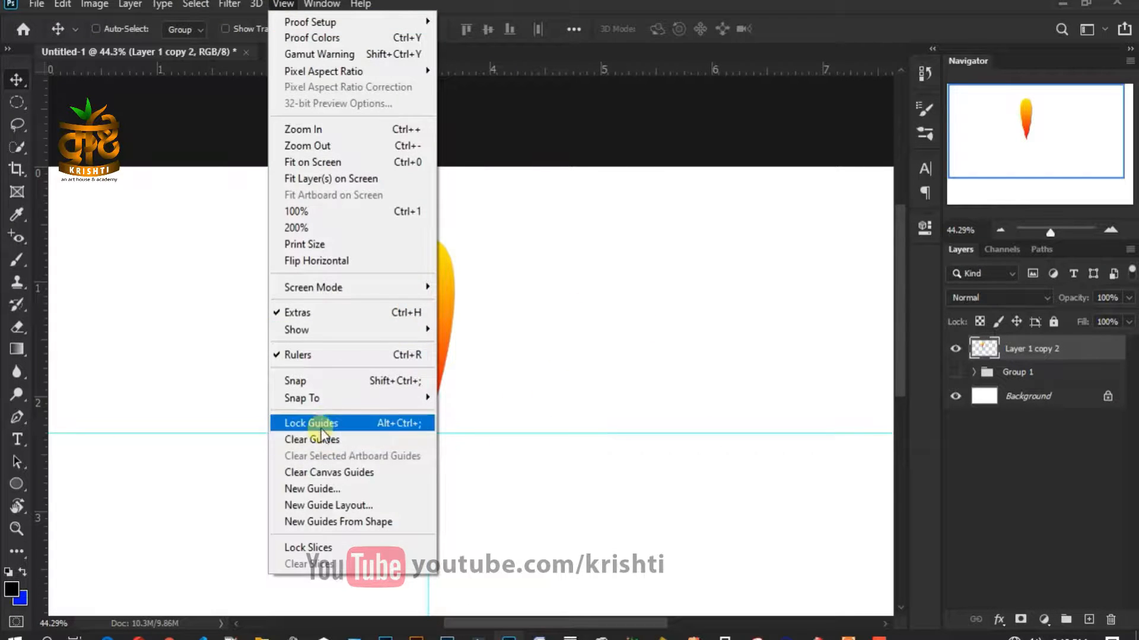
{"action": "left_click", "coordinate": [324, 437]}
{"action": "scroll", "coordinate": [279, 381], "scroll_direction": "up", "scroll_amount": 2}
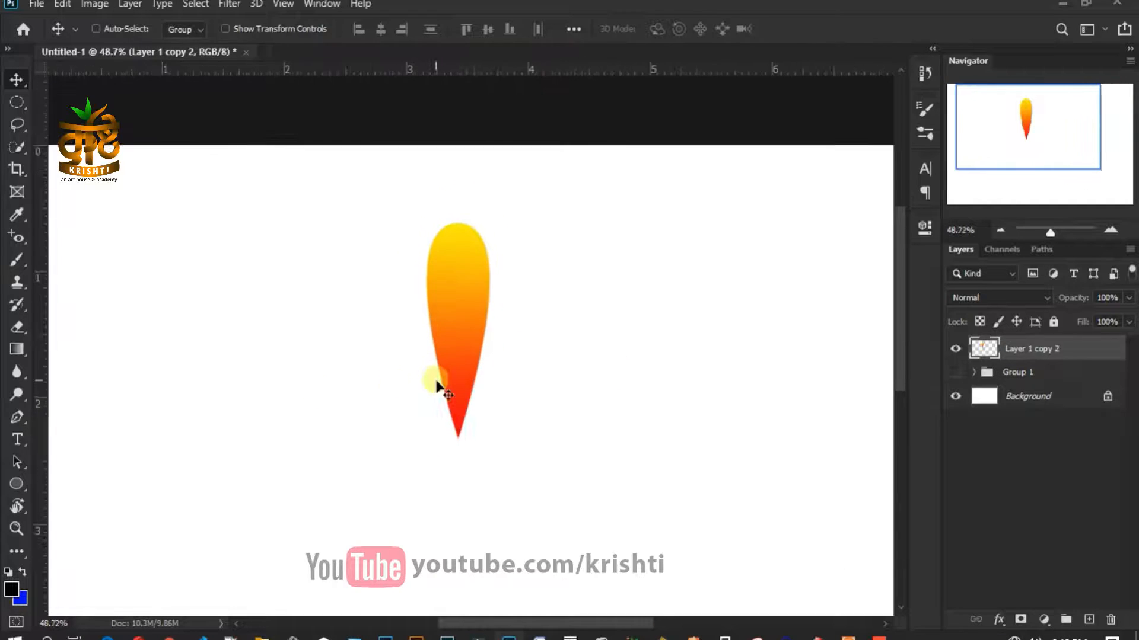
{"action": "scroll", "coordinate": [428, 381], "scroll_direction": "down", "scroll_amount": 2}
- Give the petal an Inner Bevel & Emboss with Depth 324%, Size 87 px and Soften 13 px
{"action": "double_click", "coordinate": [1084, 353]}
{"action": "left_click_drag", "start_coordinate": [660, 234], "coordinate": [628, 102]}
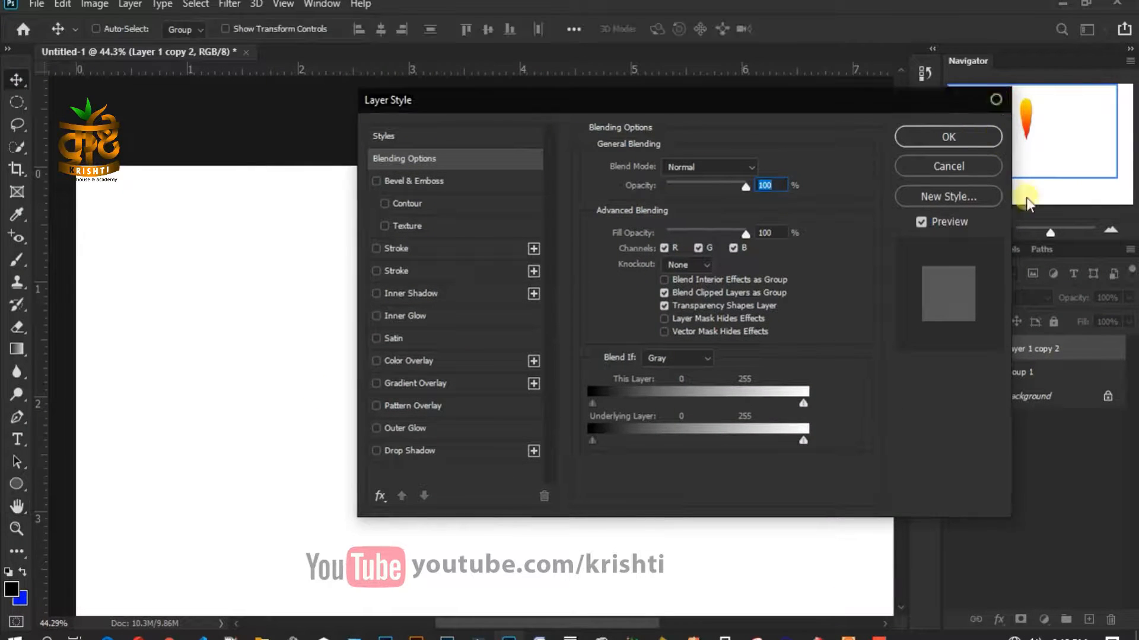
{"action": "left_click", "coordinate": [996, 100]}
{"action": "right_click", "coordinate": [1077, 343]}
{"action": "left_click", "coordinate": [940, 11]}
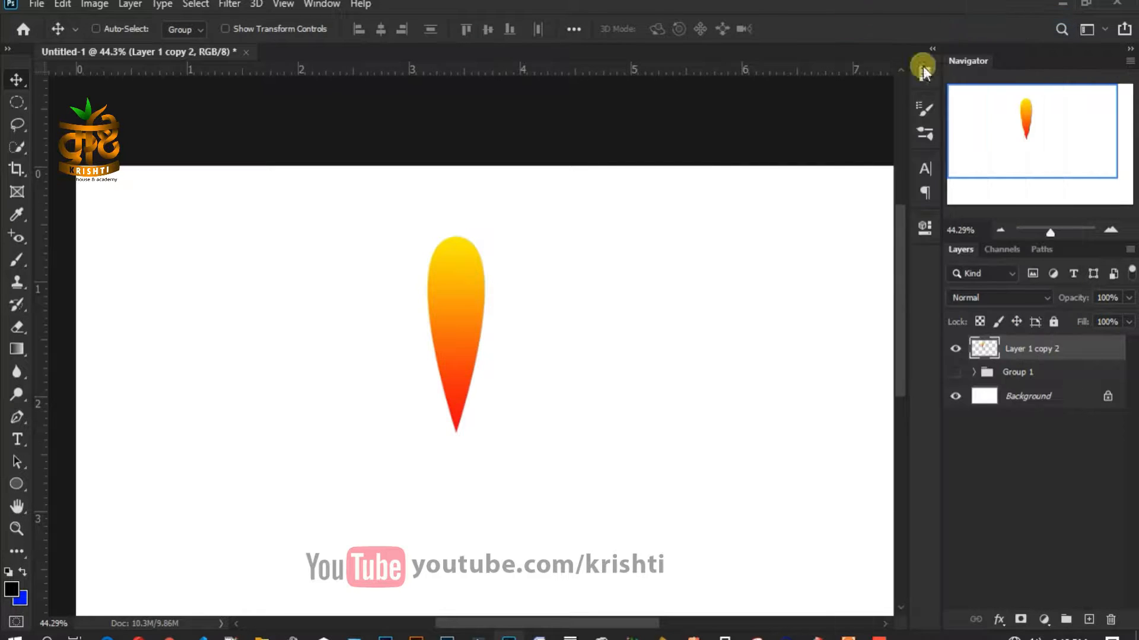
{"action": "left_click_drag", "start_coordinate": [439, 108], "coordinate": [680, 114]}
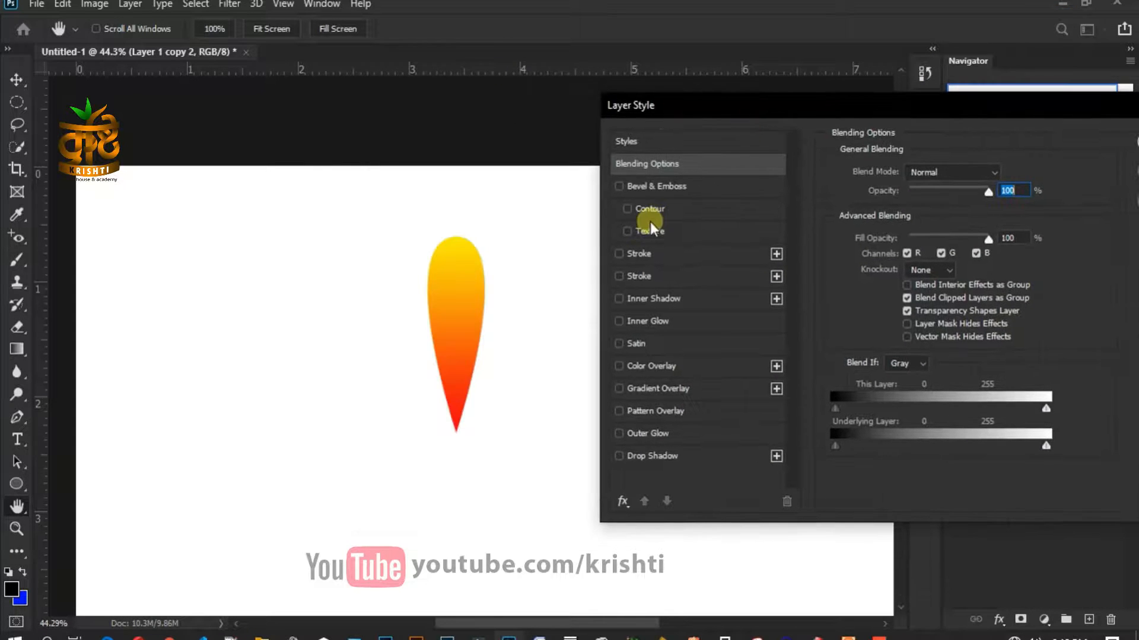
{"action": "left_click", "coordinate": [688, 188]}
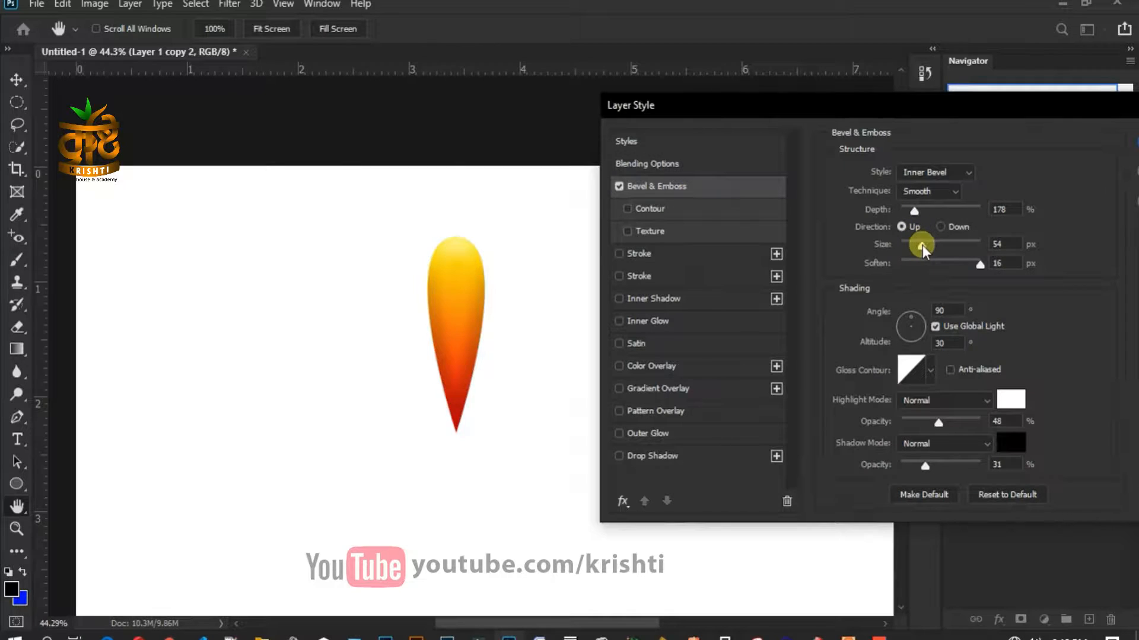
{"action": "left_click_drag", "start_coordinate": [923, 244], "coordinate": [927, 209]}
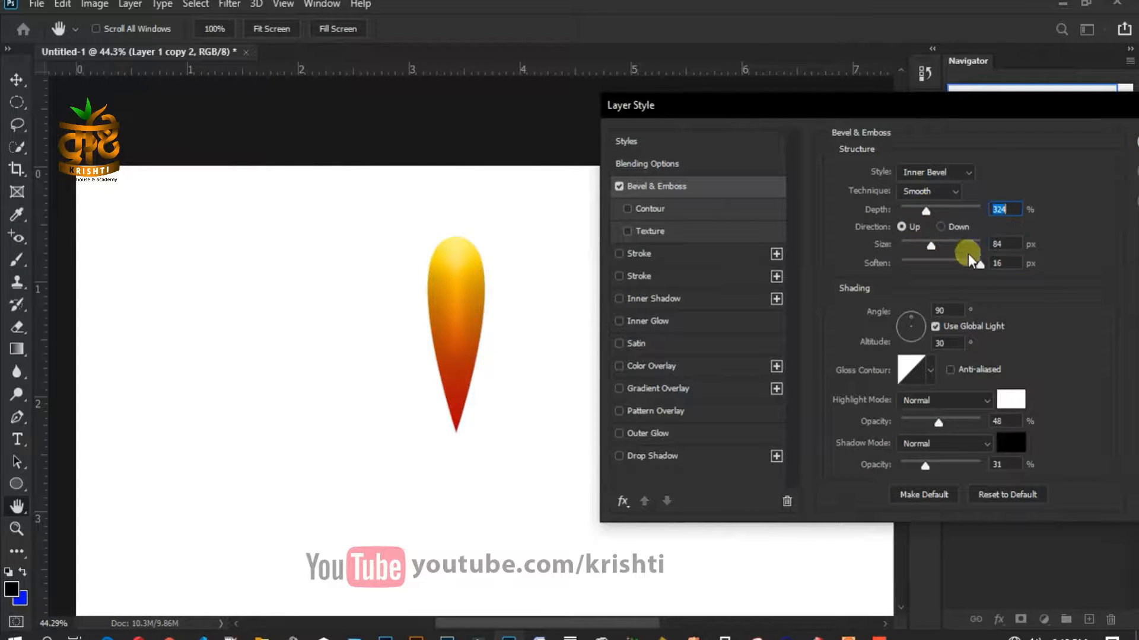
{"action": "left_click_drag", "start_coordinate": [968, 262], "coordinate": [934, 243]}
{"action": "left_click_drag", "start_coordinate": [924, 115], "coordinate": [710, 113]}
{"action": "left_click", "coordinate": [976, 143]}
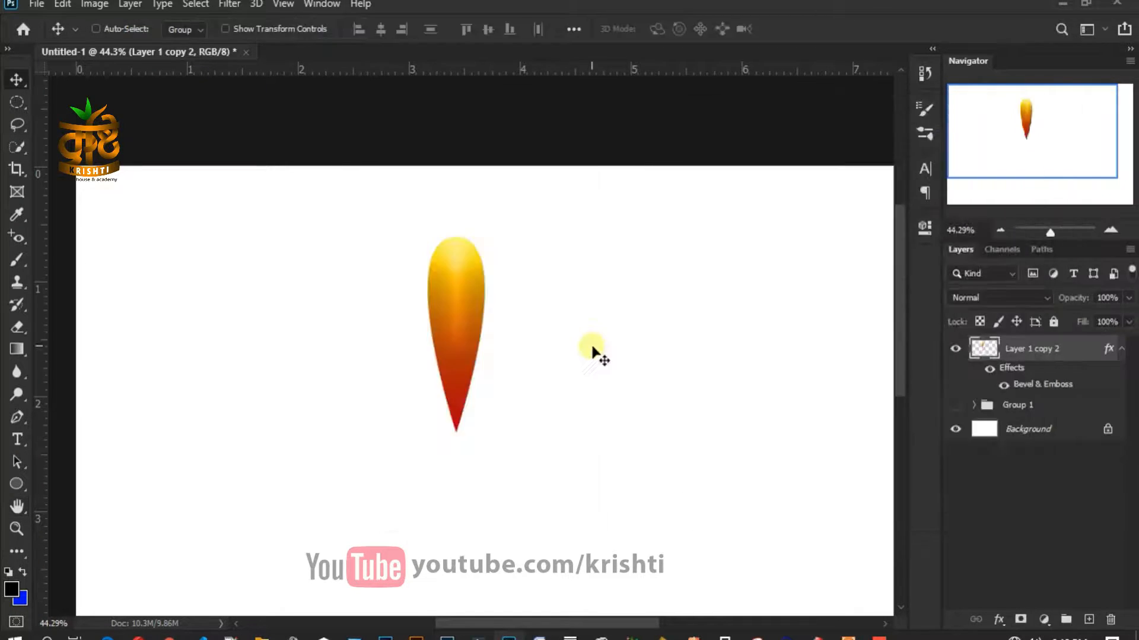
- Nudge the bevelled petal into place and collapse its effects list
{"action": "scroll", "coordinate": [515, 359], "scroll_direction": "down", "scroll_amount": 2}
{"action": "scroll", "coordinate": [513, 360], "scroll_direction": "down", "scroll_amount": 2}
{"action": "scroll", "coordinate": [496, 357], "scroll_direction": "up", "scroll_amount": 2}
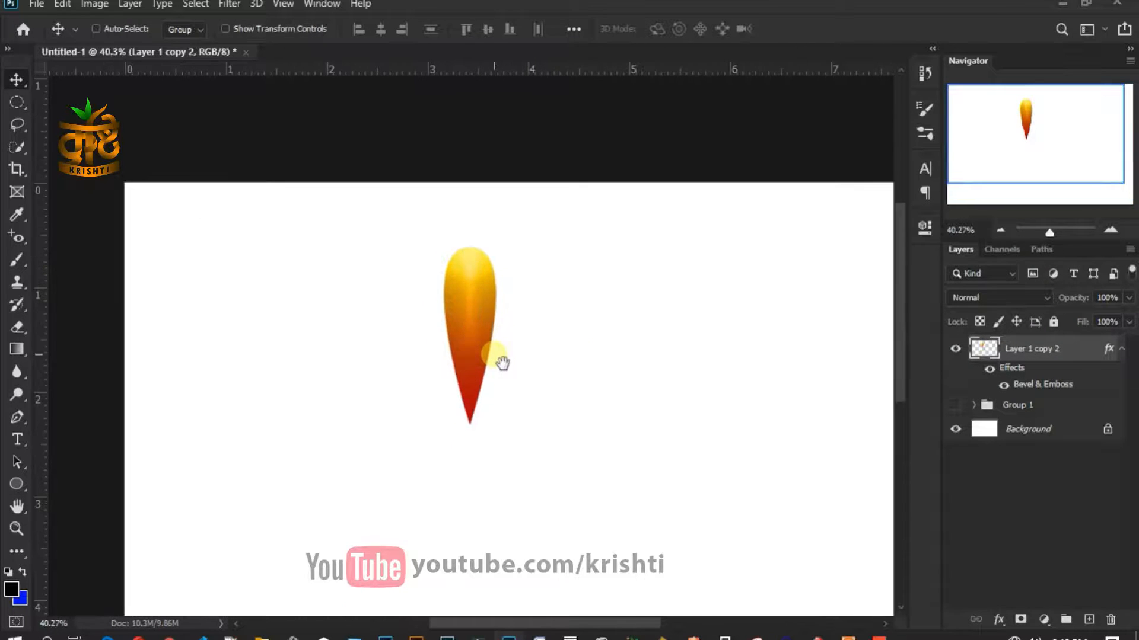
{"action": "left_click_drag", "start_coordinate": [470, 343], "coordinate": [488, 356]}
{"action": "scroll", "coordinate": [514, 355], "scroll_direction": "down", "scroll_amount": 2}
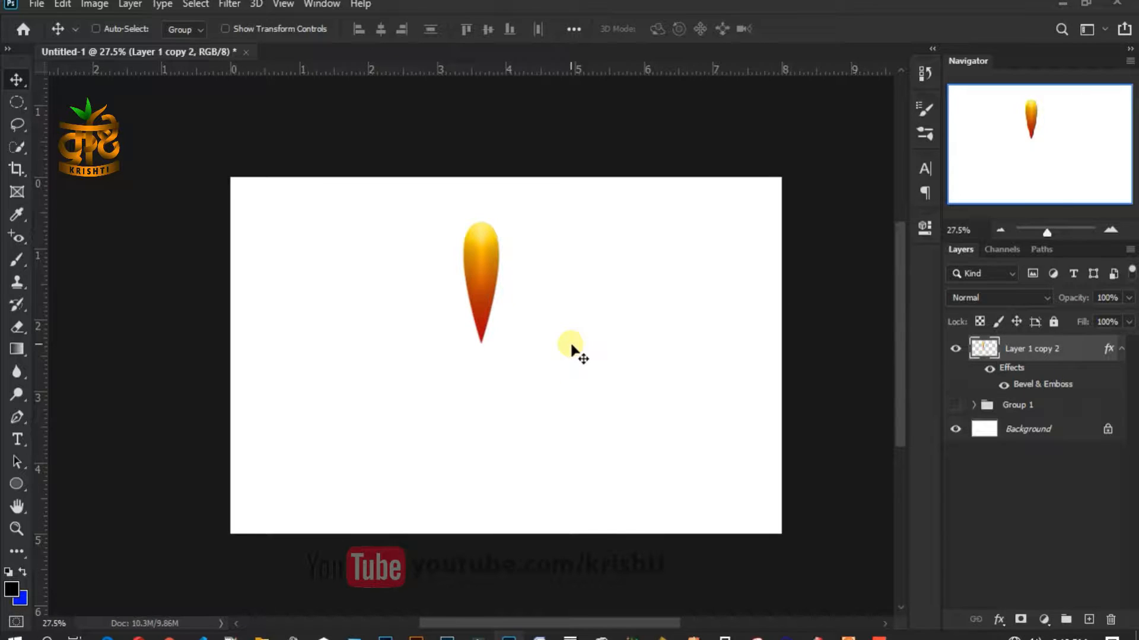
{"action": "left_click", "coordinate": [1122, 349]}
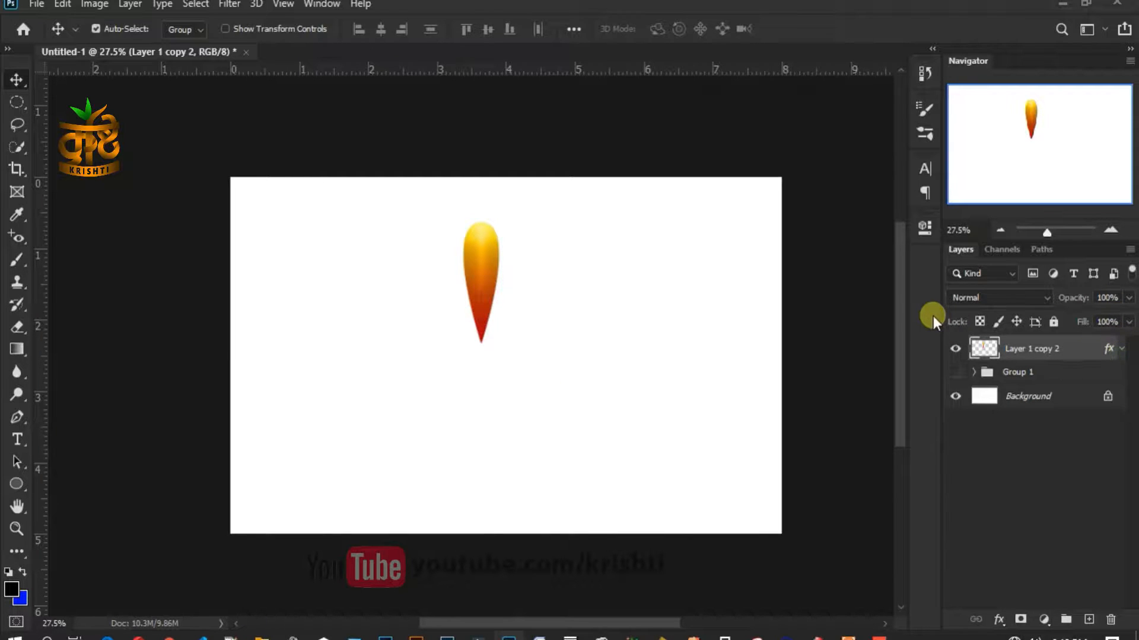
- Rotate a petal copy 16° around a pivot placed just below the petal's tip
{"action": "key", "text": "ctrl+t"}
{"action": "scroll", "coordinate": [474, 341], "scroll_direction": "up", "scroll_amount": 3}
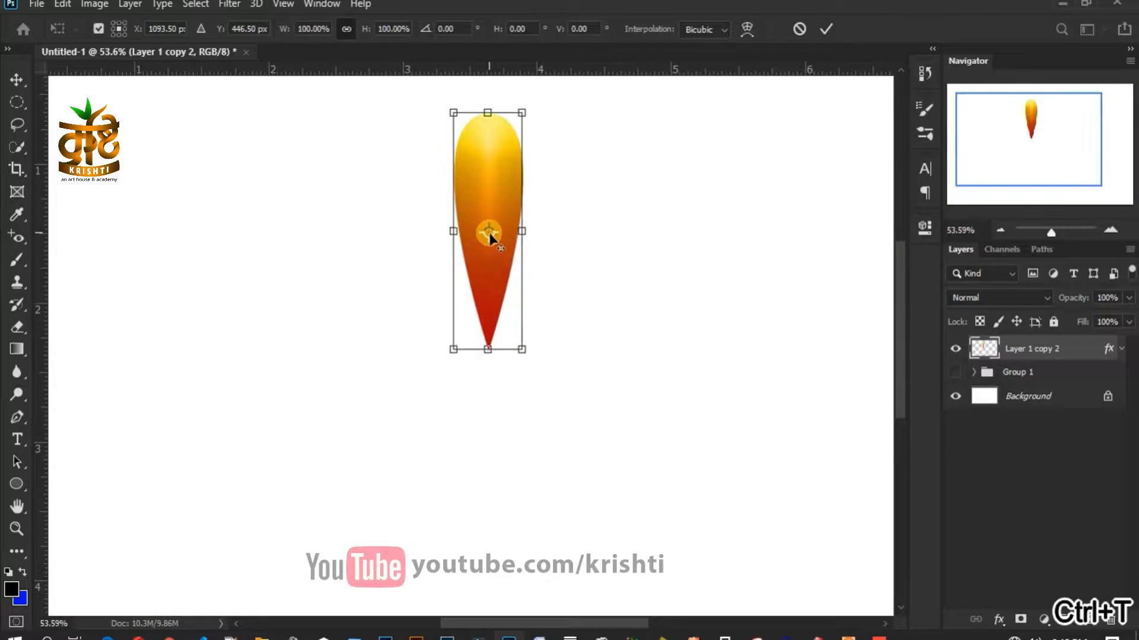
{"action": "left_click_drag", "start_coordinate": [480, 283], "coordinate": [483, 298]}
{"action": "left_click_drag", "start_coordinate": [490, 256], "coordinate": [489, 383]}
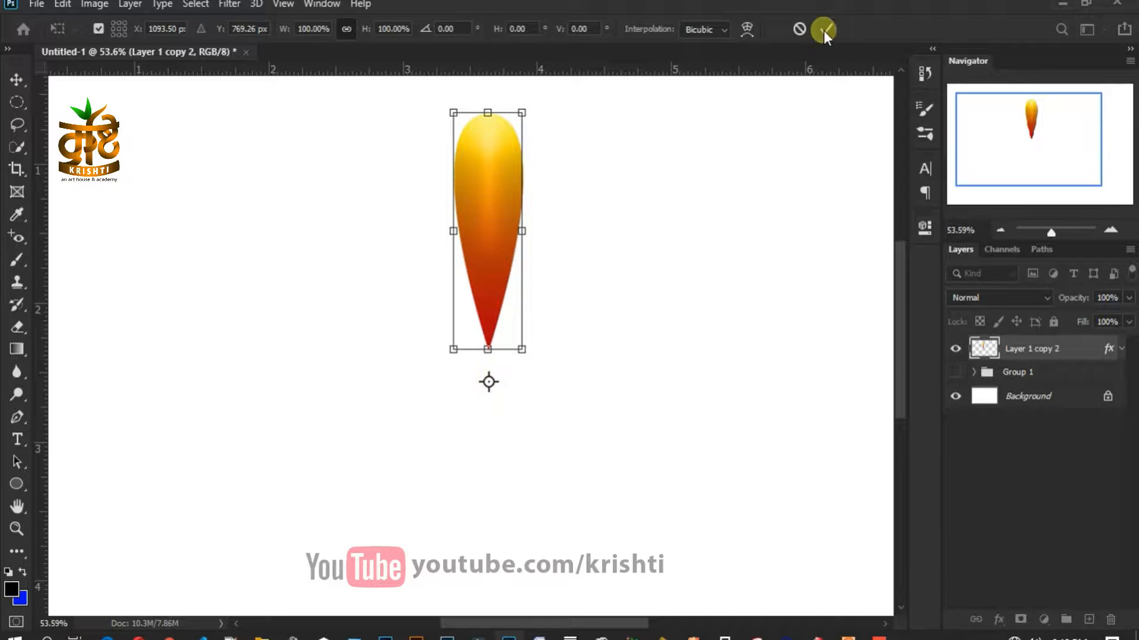
{"action": "left_click_drag", "start_coordinate": [456, 29], "coordinate": [437, 29]}
{"action": "type", "text": "16"}
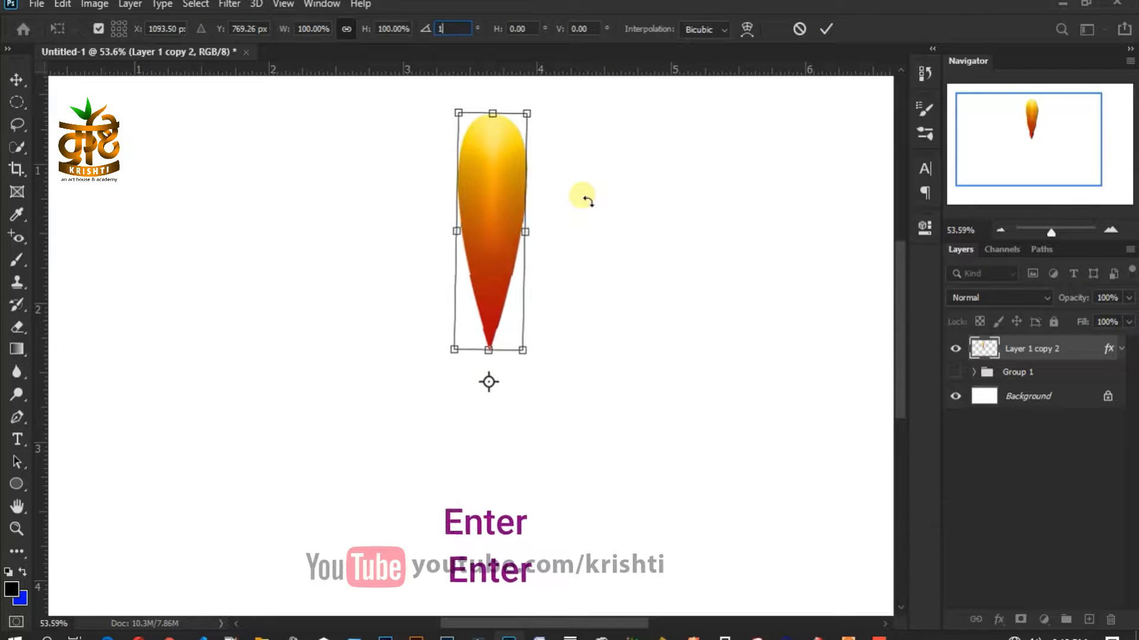
{"action": "key", "text": "Return"}
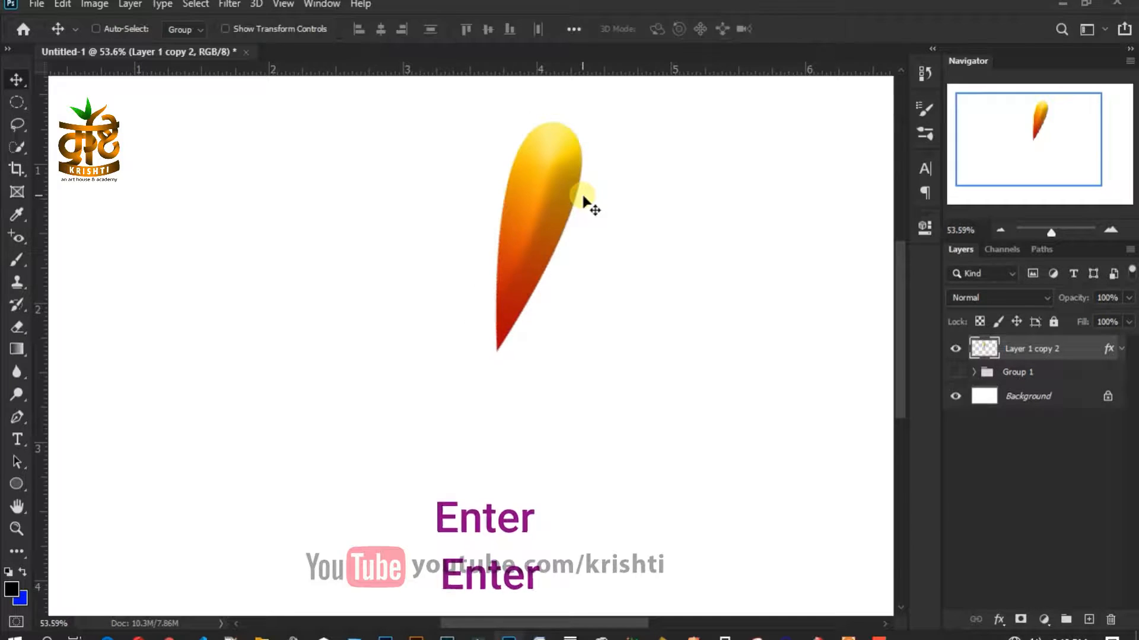
- Repeat the rotate-and-duplicate transform to fan petal copies around into a full circle
{"action": "key", "text": "ctrl+0"}
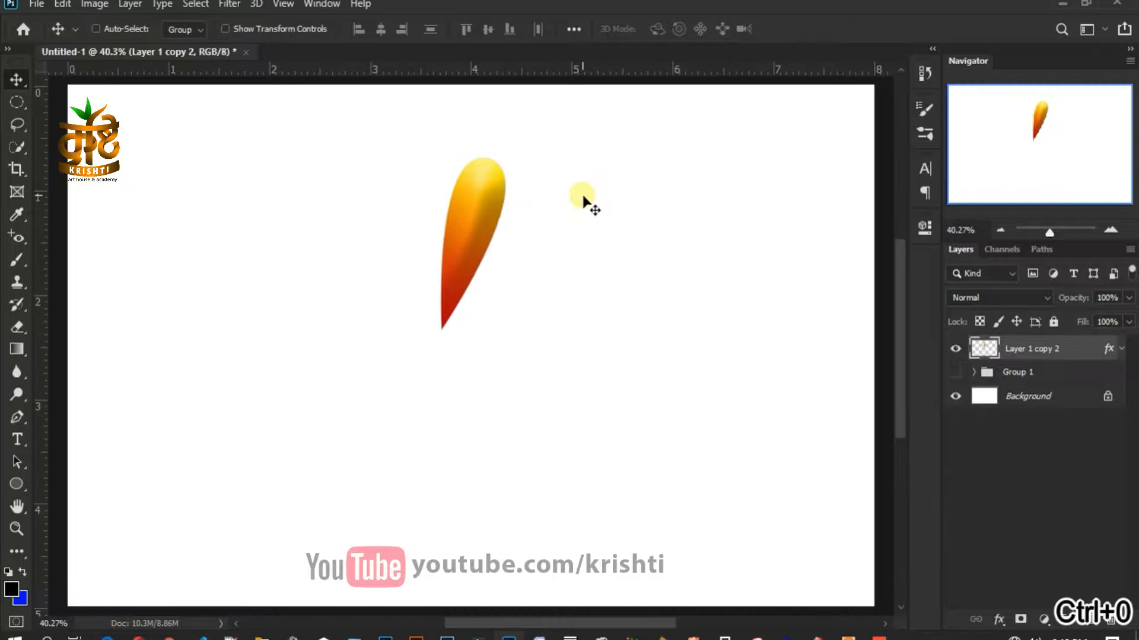
{"action": "key", "text": "ctrl+alt+shift+t"}
{"action": "key", "text": "ctrl+alt+shift+t"}
{"action": "key", "text": "ctrl+alt+shift+t"}
{"action": "key", "text": "ctrl+alt+shift+t"}
{"action": "key", "text": "ctrl+alt+shift+t"}
{"action": "key", "text": "ctrl+alt+shift+t"}
{"action": "key", "text": "ctrl+alt+shift+t"}
{"action": "key", "text": "ctrl+alt+shift+t"}
{"action": "key", "text": "ctrl+alt+shift+t"}
{"action": "key", "text": "ctrl+alt+shift+t"}
{"action": "key", "text": "ctrl+alt+shift+t"}
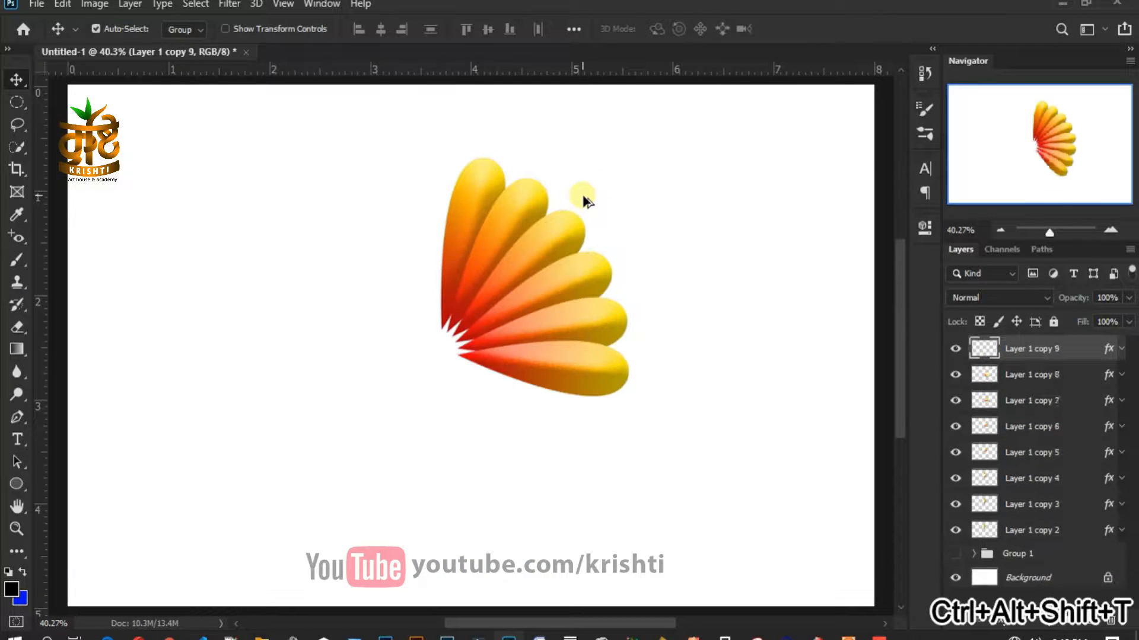
{"action": "key", "text": "ctrl+alt+shift+t"}
{"action": "key", "text": "ctrl+alt+shift+t"}
{"action": "key", "text": "ctrl+alt+shift+t"}
{"action": "key", "text": "ctrl+alt+shift+t"}
{"action": "key", "text": "ctrl+alt+shift+t"}
{"action": "key", "text": "ctrl+alt+shift+t"}
{"action": "key", "text": "ctrl+alt+shift+t"}
{"action": "key", "text": "ctrl+alt+shift+t"}
{"action": "key", "text": "ctrl+alt+shift+t"}
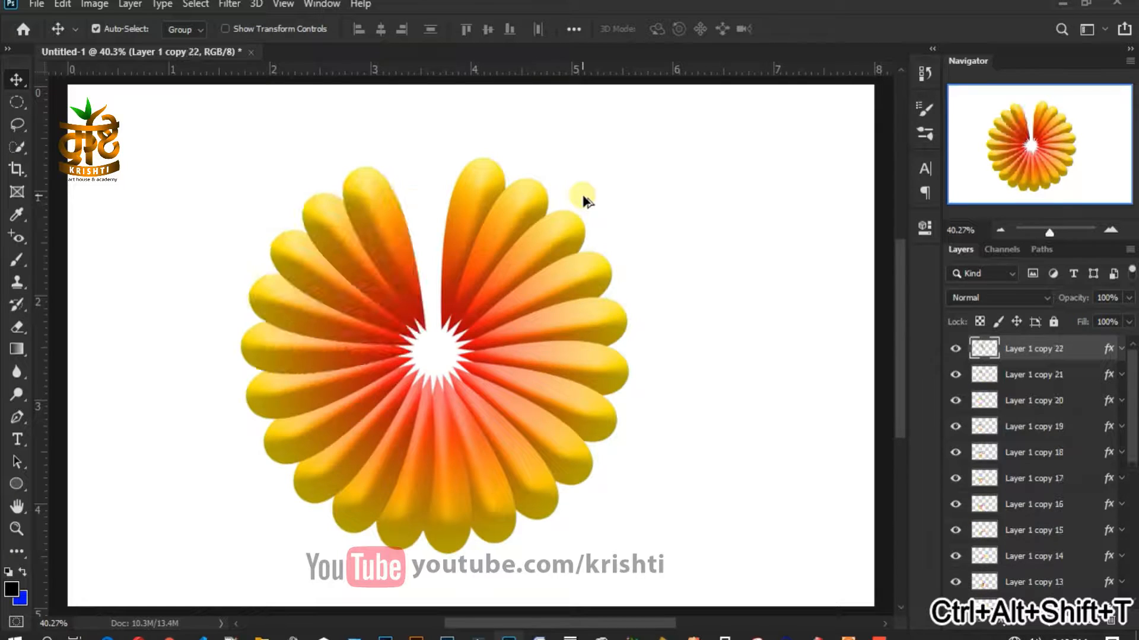
{"action": "key", "text": "ctrl+alt+shift+t"}
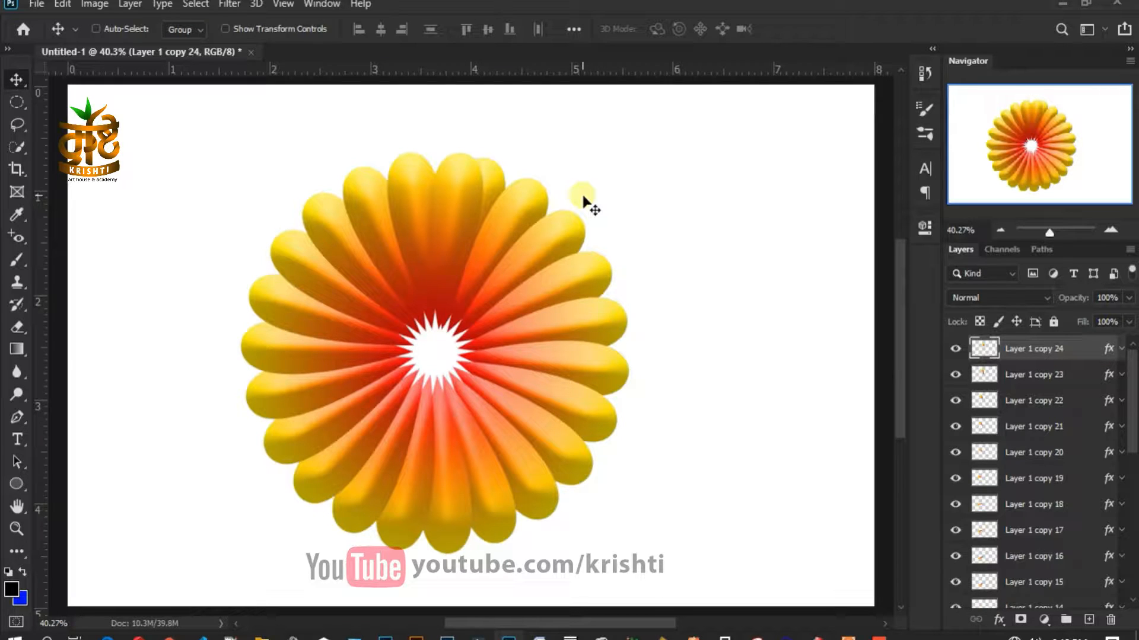
{"action": "key", "text": "ctrl+alt+shift+t"}
{"action": "key", "text": "ctrl+alt+shift+t"}
{"action": "key", "text": "ctrl+alt+shift+t"}
{"action": "key", "text": "ctrl+alt+shift+t"}
{"action": "key", "text": "ctrl+alt+shift+t"}
{"action": "key", "text": "ctrl+alt+shift+t"}
{"action": "key", "text": "ctrl+alt+shift+t"}
{"action": "key", "text": "ctrl+alt+shift+t"}
{"action": "key", "text": "ctrl+alt+shift+t"}
{"action": "key", "text": "ctrl+alt+shift+t"}
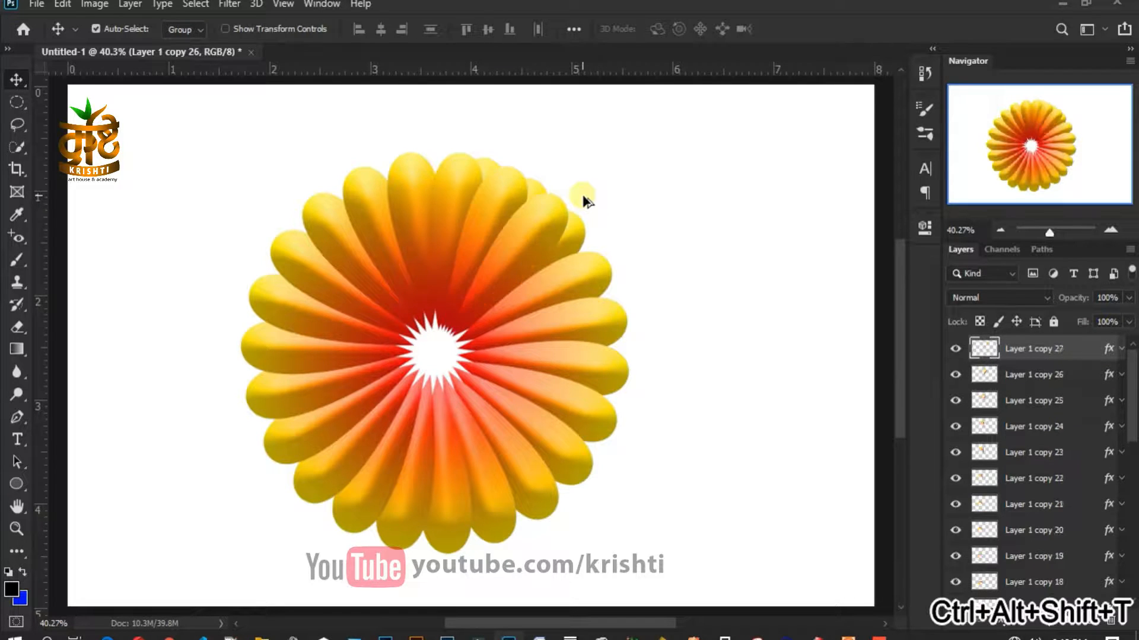
{"action": "key", "text": "ctrl+alt+shift+t"}
{"action": "key", "text": "ctrl+alt+shift+t"}
{"action": "key", "text": "ctrl+alt+shift+t"}
{"action": "key", "text": "ctrl+alt+shift+t"}
{"action": "key", "text": "ctrl+alt+shift+t"}
{"action": "key", "text": "ctrl+alt+shift+t"}
{"action": "key", "text": "ctrl+alt+shift+t"}
{"action": "key", "text": "ctrl+alt+shift+t"}
{"action": "key", "text": "ctrl+alt+shift+t"}
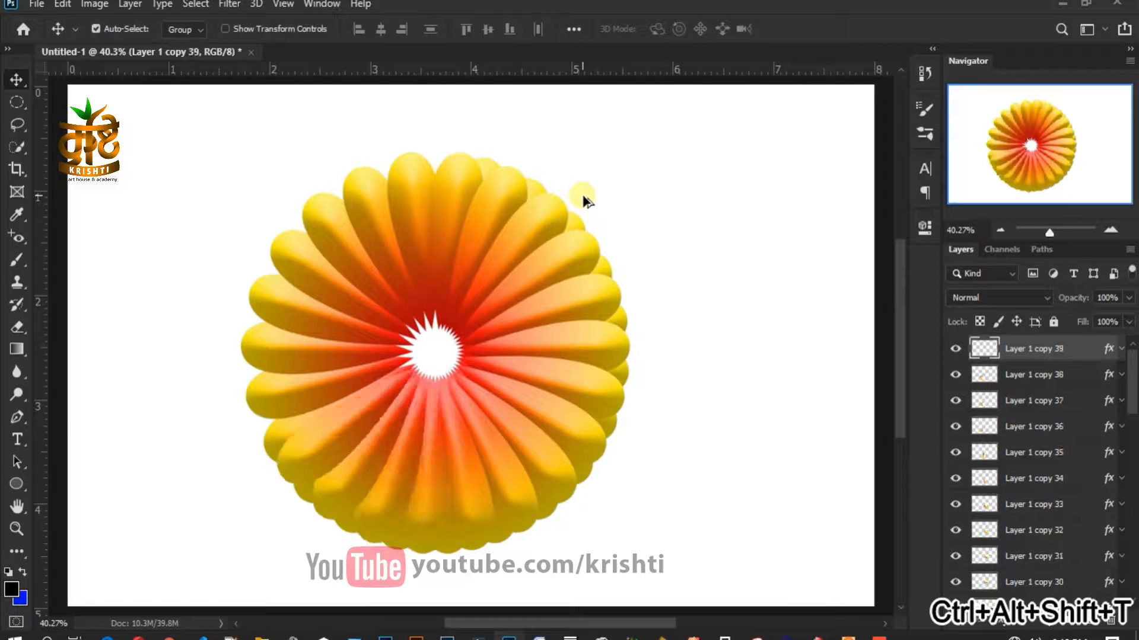
{"action": "key", "text": "ctrl+alt+shift+t"}
{"action": "key", "text": "ctrl+alt+shift+t"}
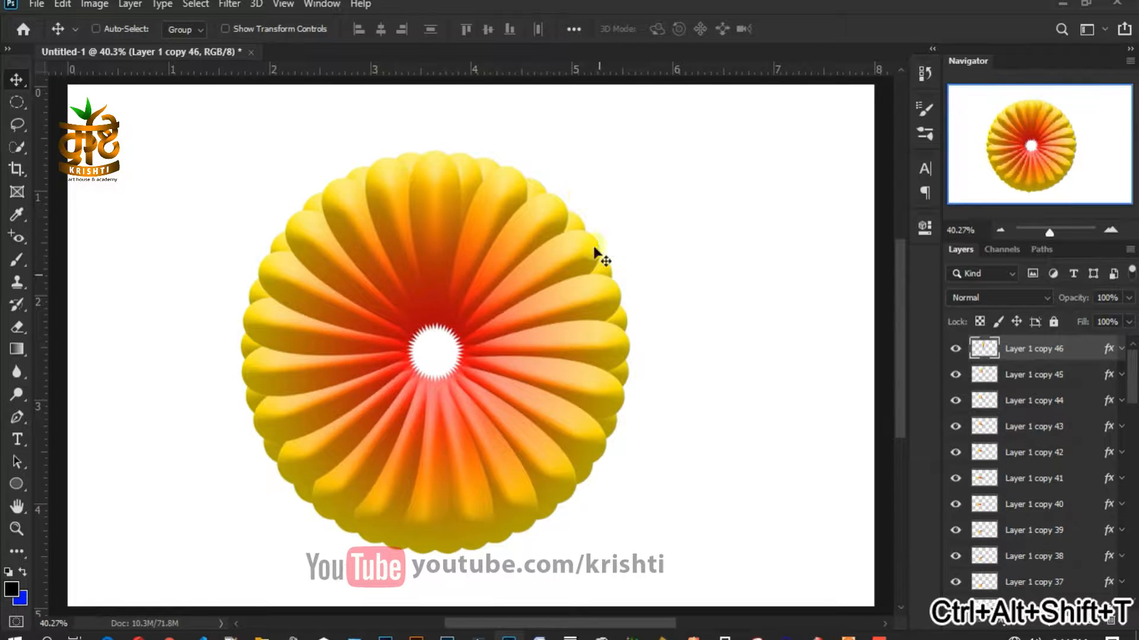
- Select petal layers Layer 1 copy 25 through Layer 1 copy 46
{"action": "scroll", "coordinate": [539, 350], "scroll_direction": "down", "scroll_amount": 3}
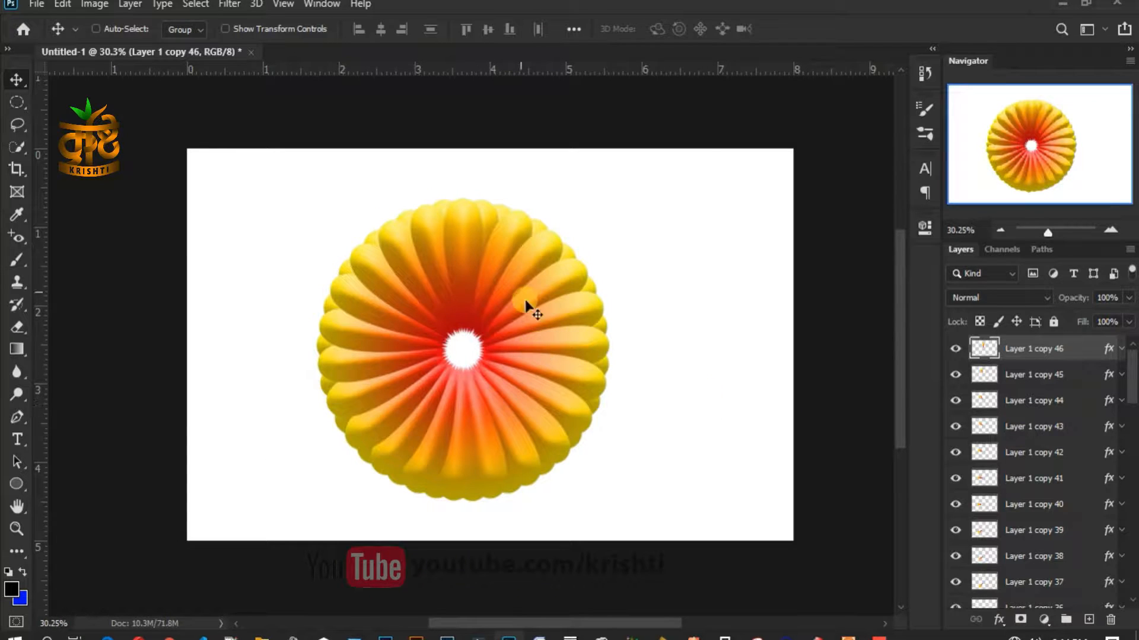
{"action": "right_click", "coordinate": [508, 254]}
{"action": "left_click", "coordinate": [534, 254]}
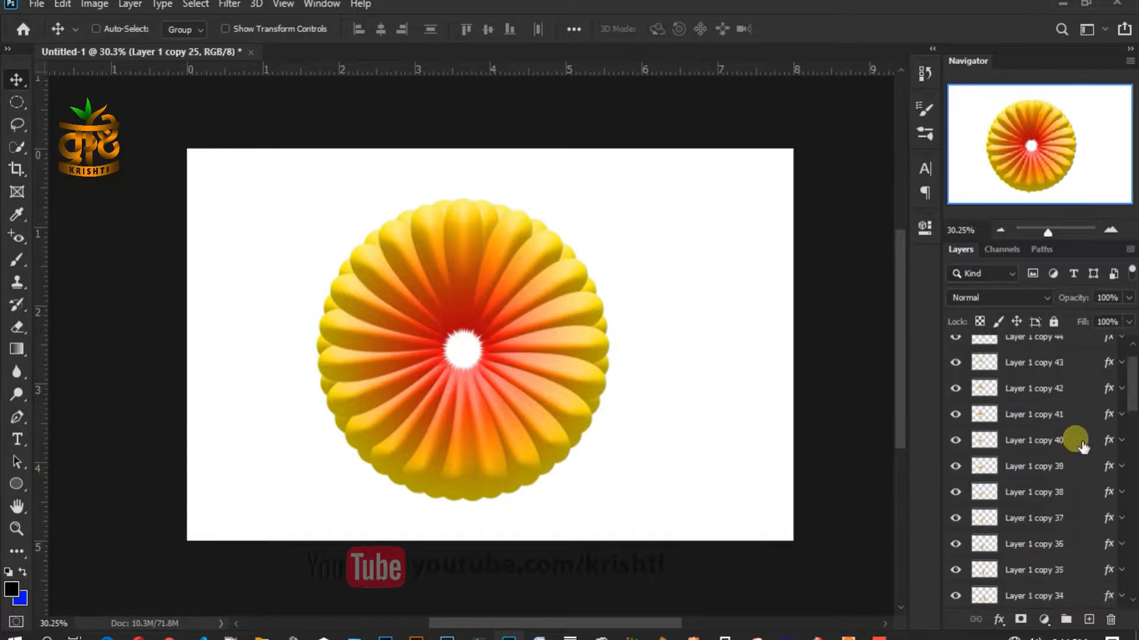
{"action": "scroll", "coordinate": [1083, 449], "scroll_direction": "up", "scroll_amount": 3}
{"action": "left_click", "coordinate": [1083, 354], "text": "ctrl"}
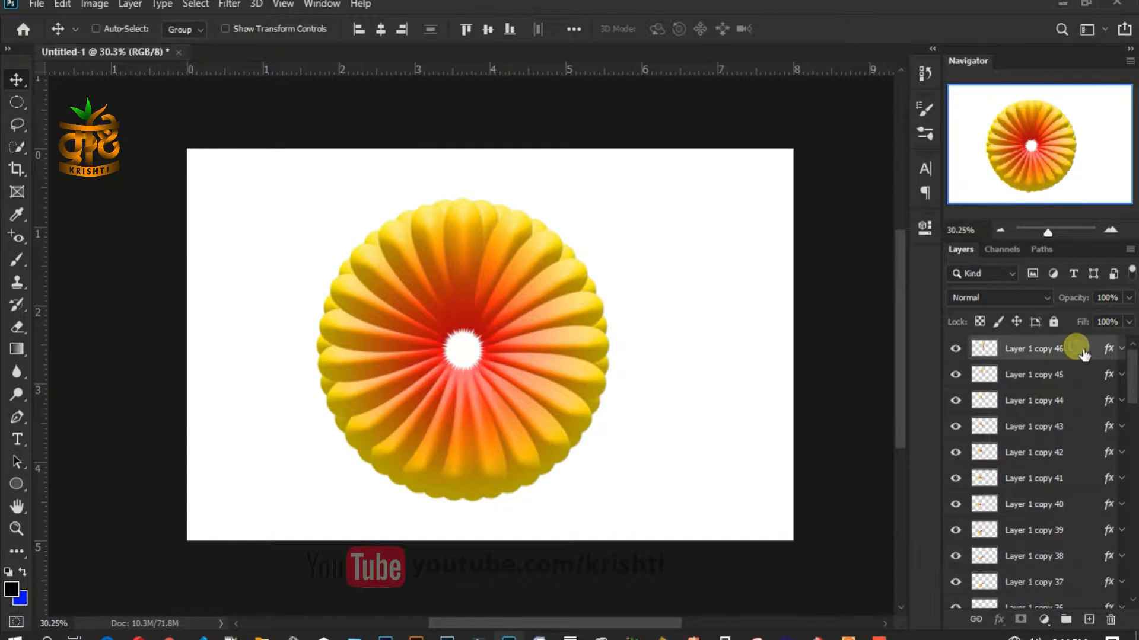
{"action": "right_click", "coordinate": [508, 259]}
{"action": "left_click", "coordinate": [522, 259]}
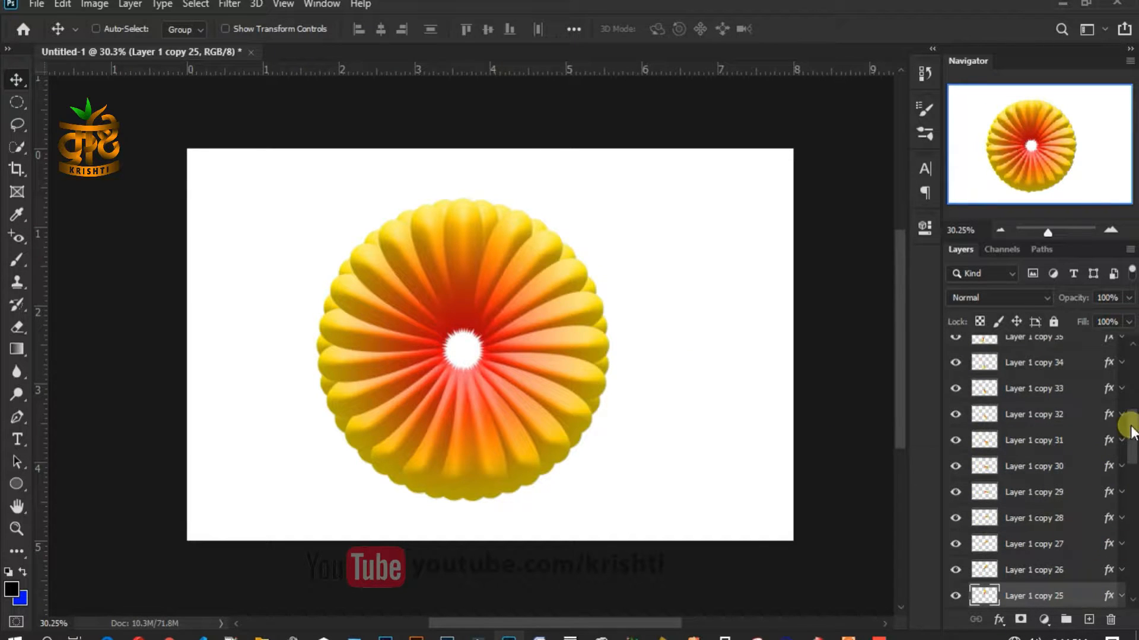
{"action": "left_click_drag", "start_coordinate": [1130, 428], "coordinate": [1130, 355]}
{"action": "left_click", "coordinate": [1083, 354], "text": "shift"}
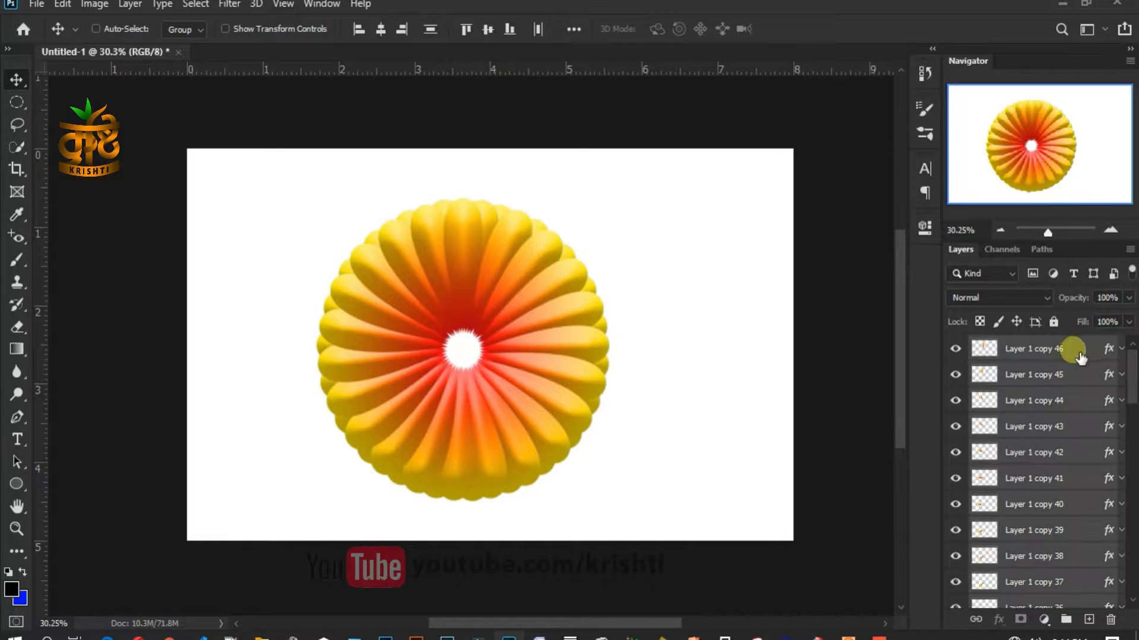
- Shrink those petals to about 96% × 93%, then select Layer 1 copy 46 alone
{"action": "key", "text": "ctrl+t"}
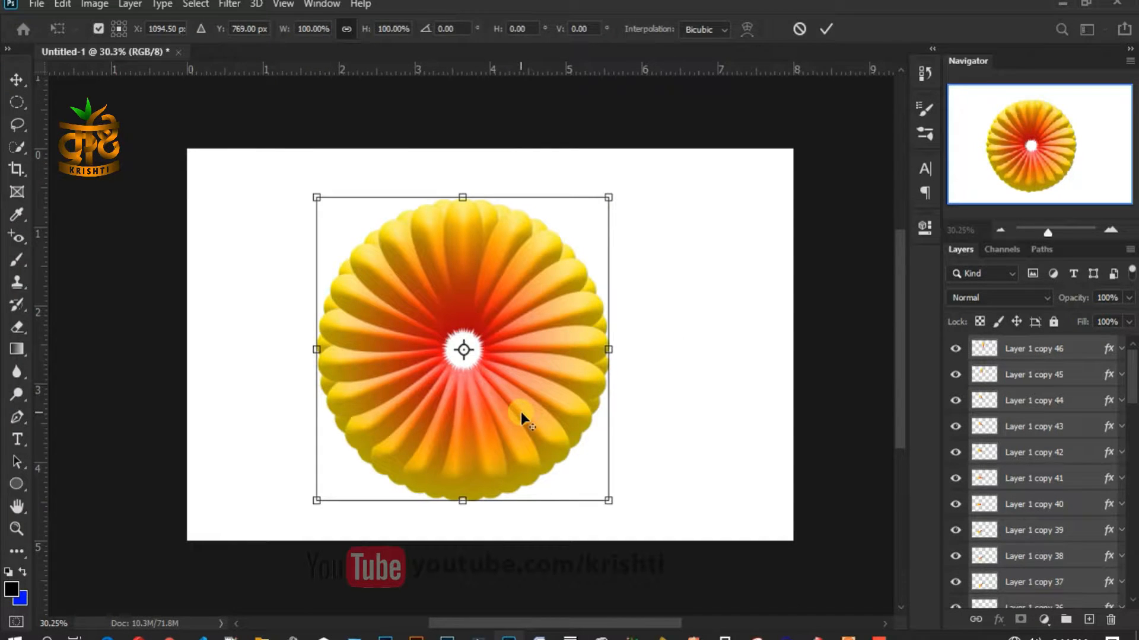
{"action": "left_click_drag", "start_coordinate": [609, 503], "coordinate": [599, 489]}
{"action": "key", "text": "Return"}
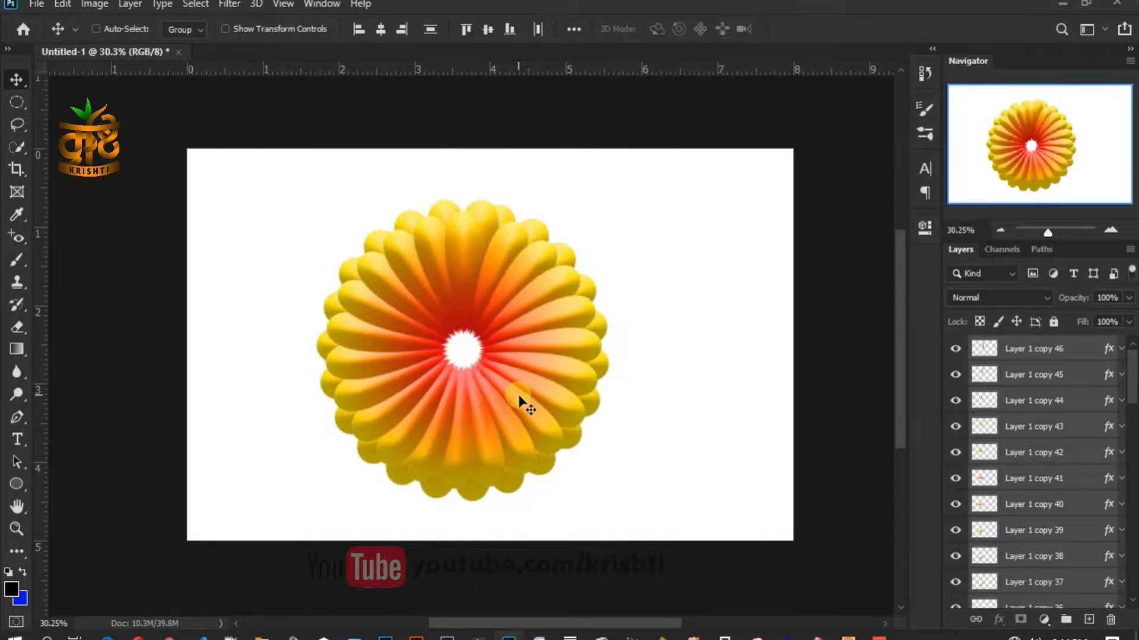
{"action": "scroll", "coordinate": [496, 371], "scroll_direction": "down", "scroll_amount": 2}
{"action": "scroll", "coordinate": [496, 371], "scroll_direction": "up", "scroll_amount": 2}
{"action": "scroll", "coordinate": [496, 371], "scroll_direction": "up", "scroll_amount": 1}
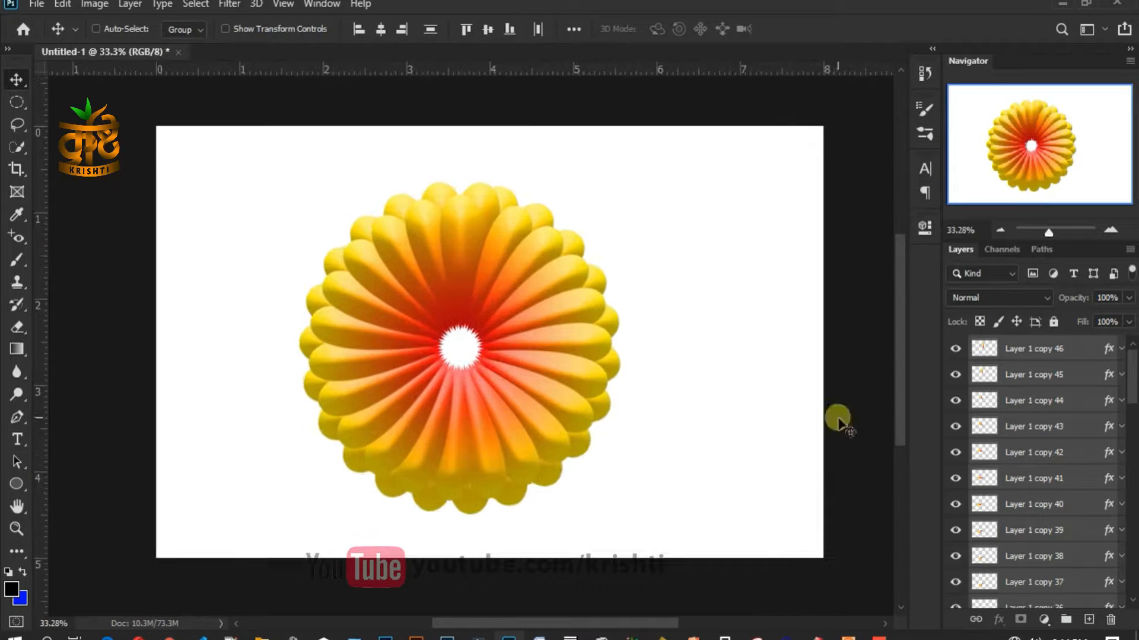
{"action": "left_click", "coordinate": [1083, 351]}
- Link petal layers Layer 1 copy 2 through copy 10, then add a new empty layer above Group 1
{"action": "scroll", "coordinate": [1086, 474], "scroll_direction": "down", "scroll_amount": 12}
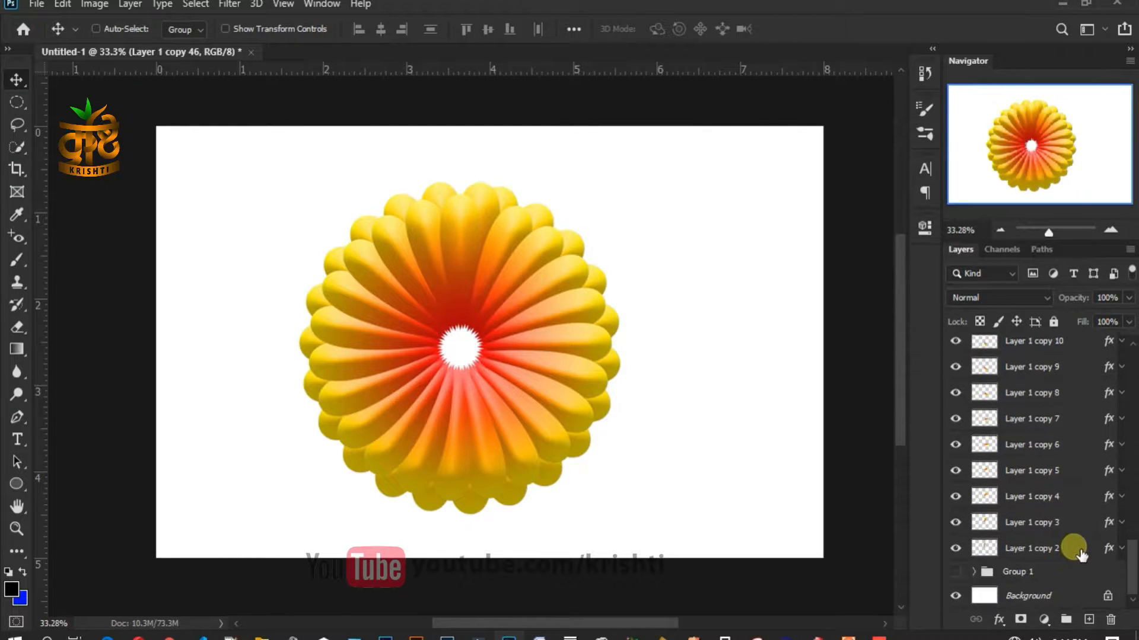
{"action": "left_click", "coordinate": [1081, 553], "text": "shift"}
{"action": "right_click", "coordinate": [1092, 558]}
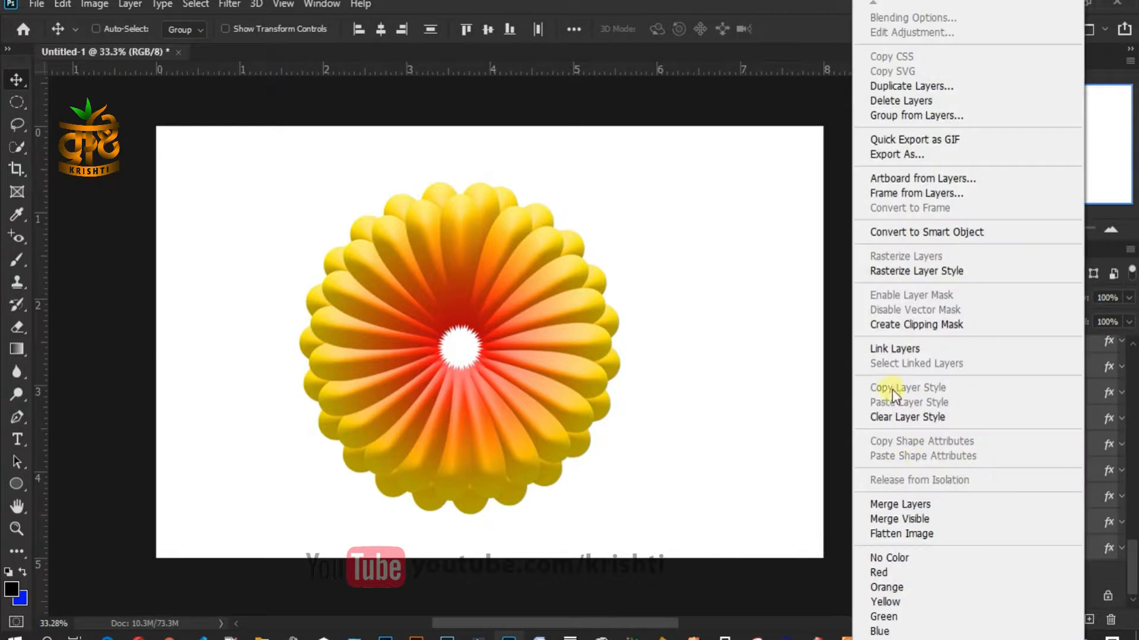
{"action": "left_click", "coordinate": [893, 354]}
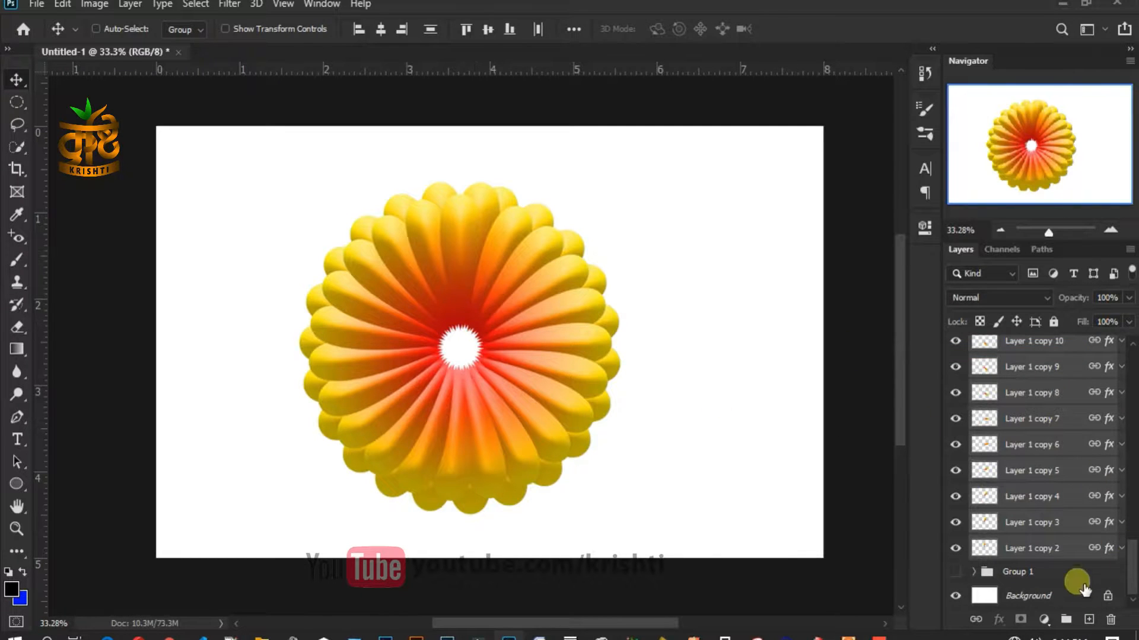
{"action": "left_click", "coordinate": [1077, 574]}
{"action": "left_click", "coordinate": [1090, 621]}
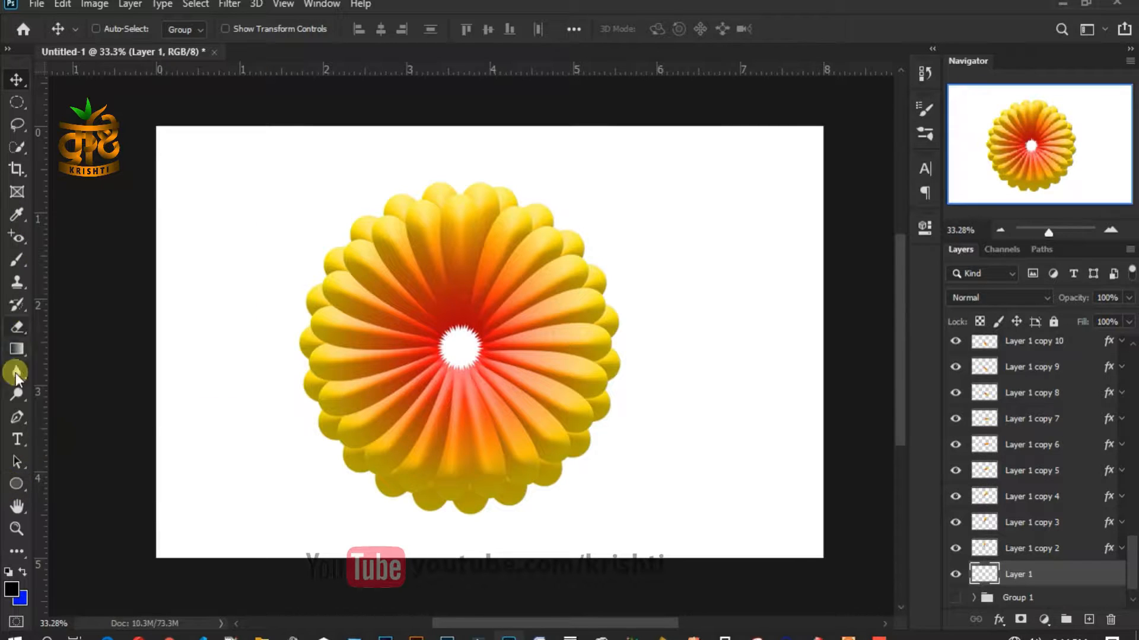
- With the Brush tool, set the foreground colour to dark red #7e0403
{"action": "left_click", "coordinate": [17, 260]}
{"action": "left_click", "coordinate": [12, 588]}
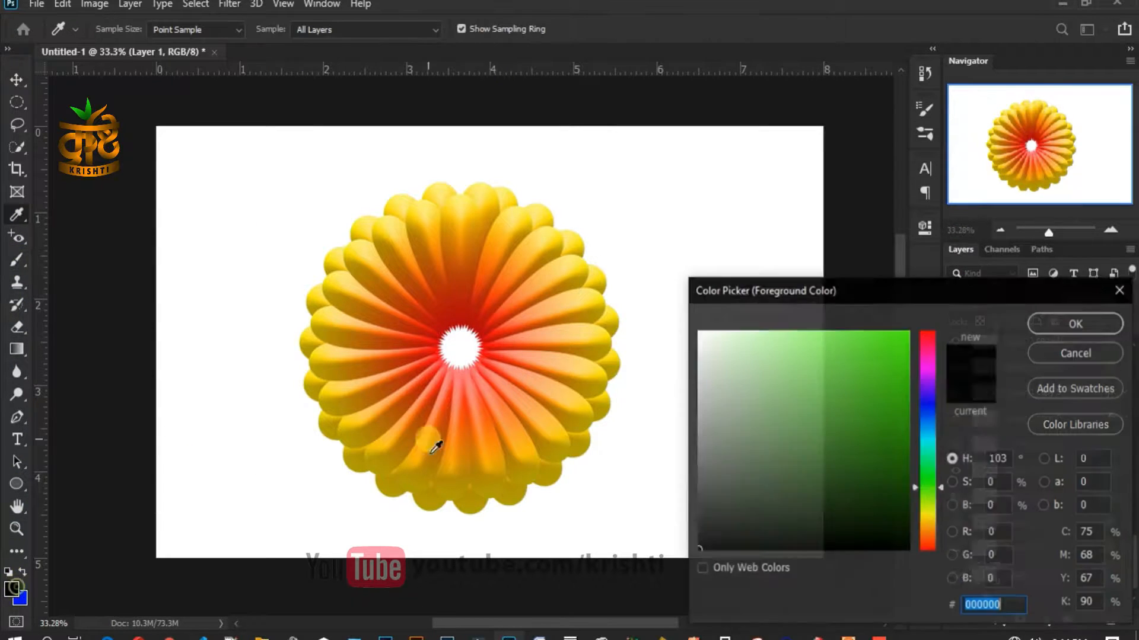
{"action": "left_click", "coordinate": [446, 315]}
{"action": "left_click", "coordinate": [912, 450]}
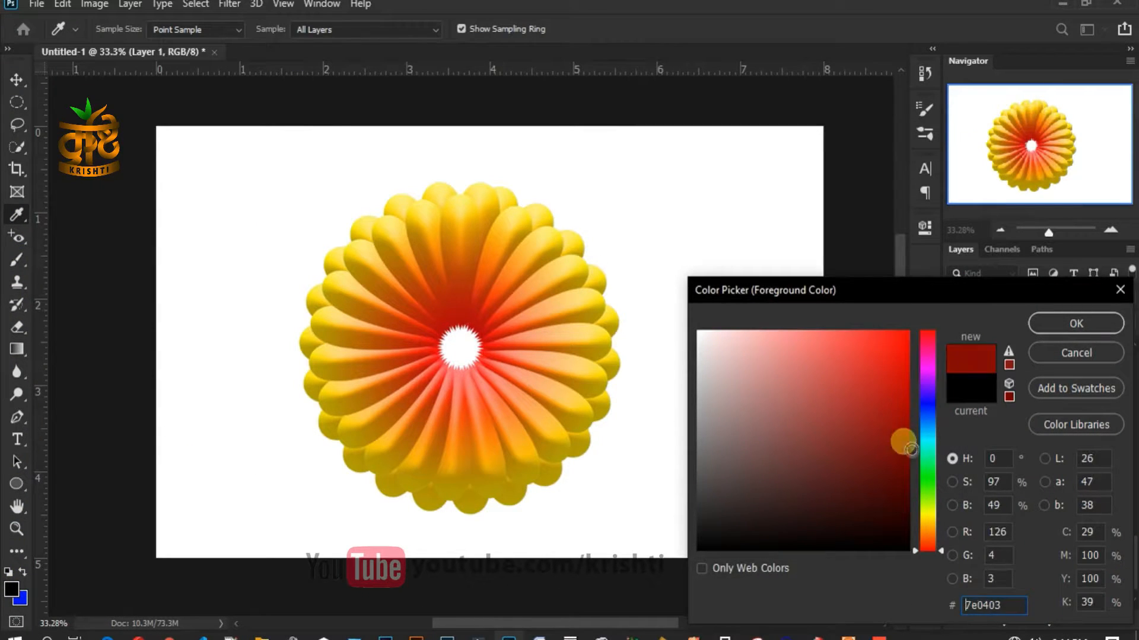
{"action": "left_click", "coordinate": [1060, 323]}
- Paint over the flower's white centre with a large soft 174 px brush
{"action": "right_click", "coordinate": [544, 344]}
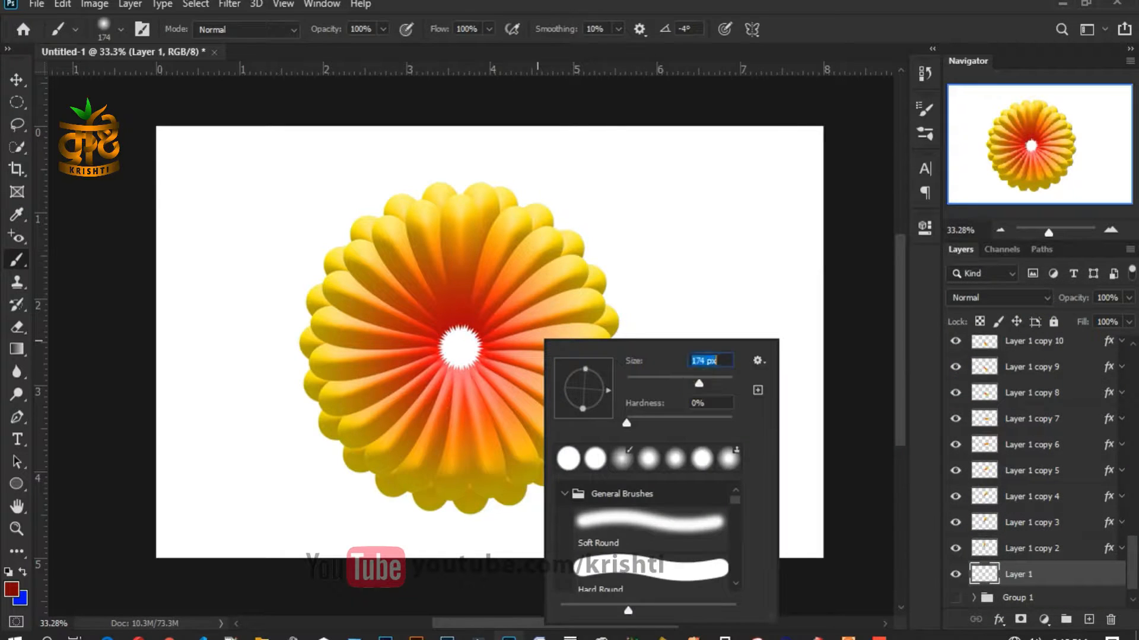
{"action": "key", "text": "Return"}
{"action": "mouse_move", "coordinate": [458, 350]}
{"action": "left_mouse_down"}
{"action": "mouse_move", "coordinate": [472, 350]}
{"action": "mouse_move", "coordinate": [470, 367]}
{"action": "left_mouse_up"}
{"action": "left_click", "coordinate": [16, 90]}
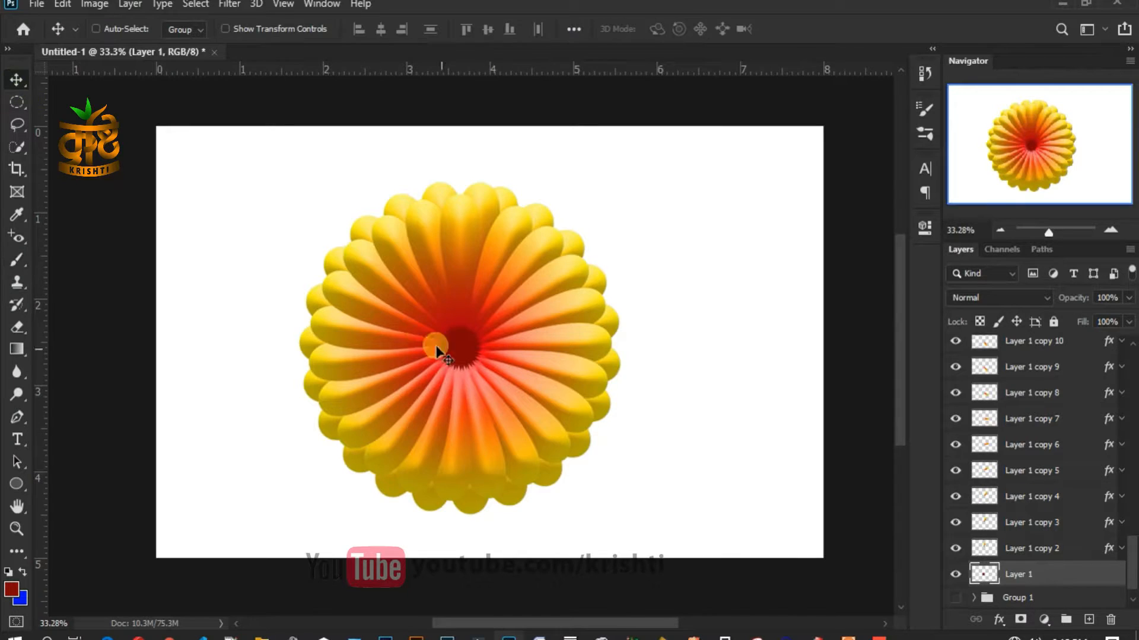
{"action": "scroll", "coordinate": [465, 374], "scroll_direction": "up", "scroll_amount": 6}
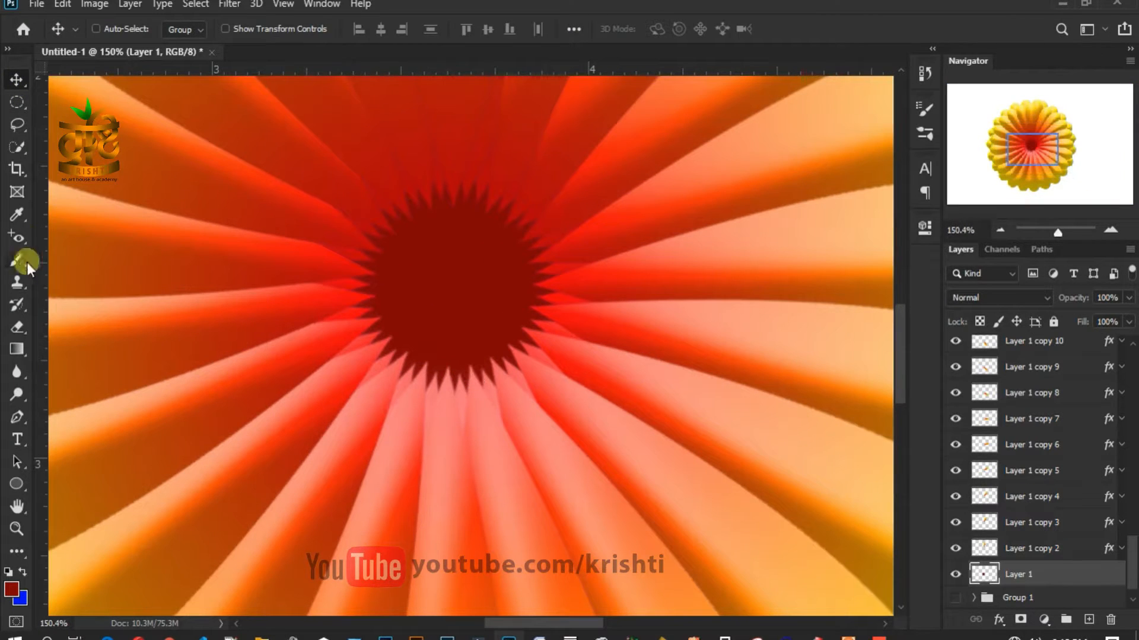
- Set the foreground to red #a32524 and the brush to 4 px with 91% hardness
{"action": "left_click", "coordinate": [17, 214]}
{"action": "left_click", "coordinate": [11, 588]}
{"action": "left_click_drag", "start_coordinate": [826, 336], "coordinate": [869, 418]}
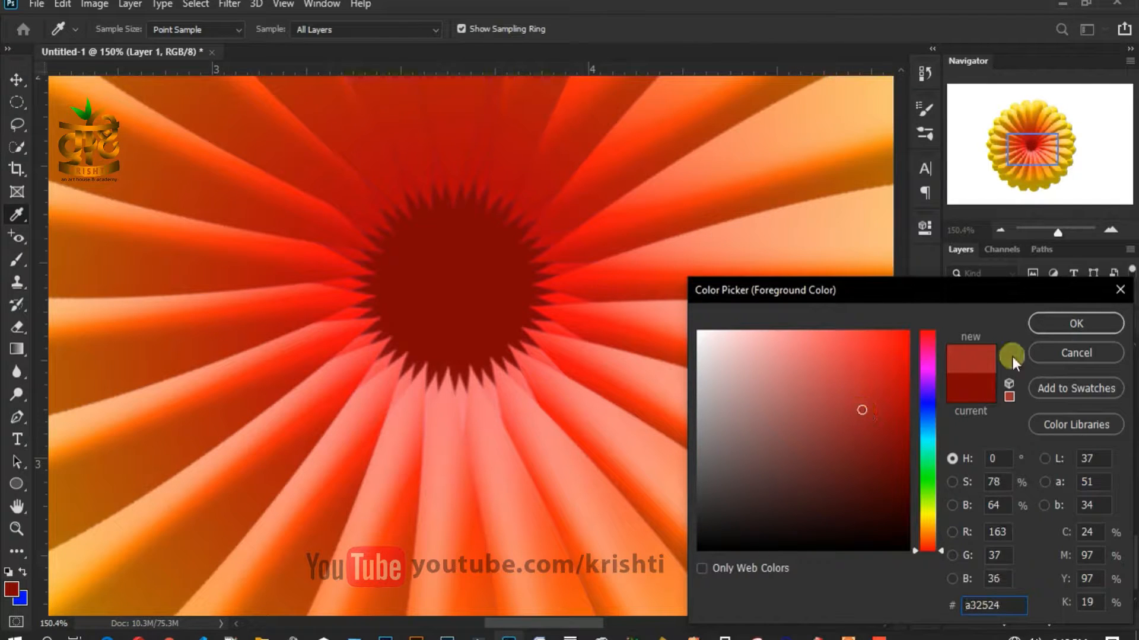
{"action": "key", "text": "Return"}
{"action": "key", "text": "b"}
{"action": "right_click", "coordinate": [437, 289]}
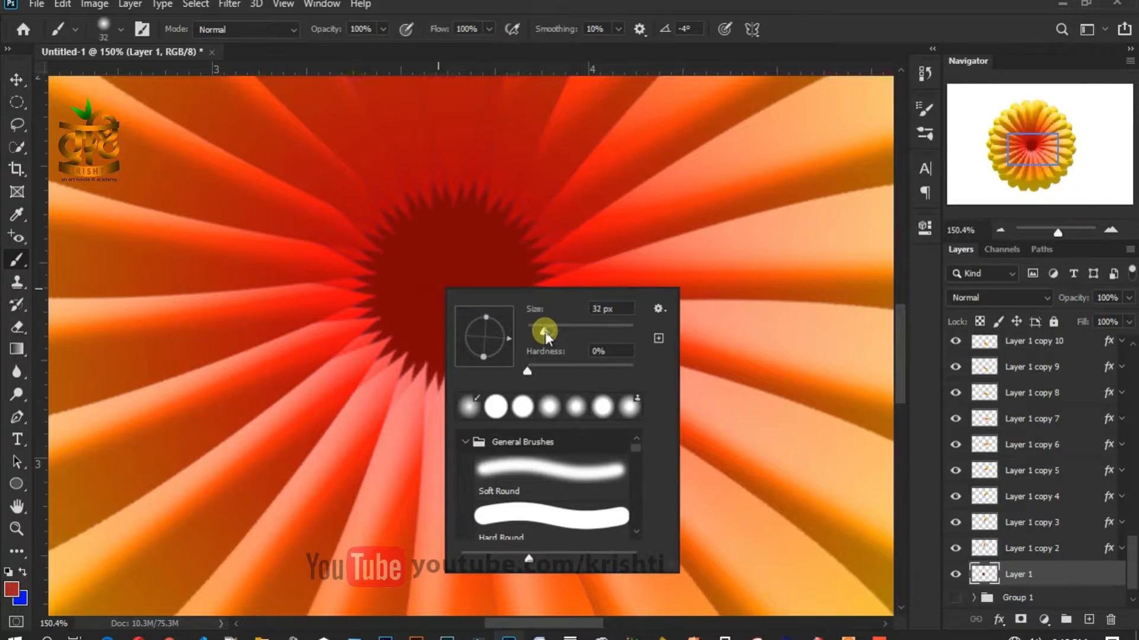
{"action": "left_click_drag", "start_coordinate": [617, 368], "coordinate": [624, 366]}
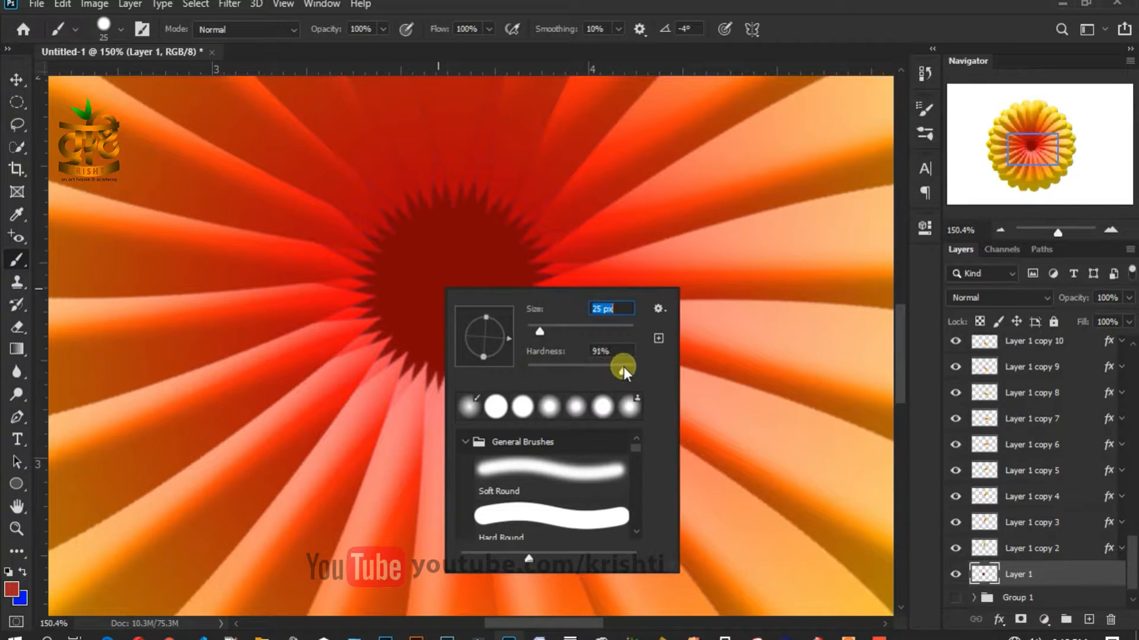
{"action": "left_click", "coordinate": [531, 327]}
{"action": "left_click_drag", "start_coordinate": [531, 327], "coordinate": [529, 328]}
- Dab tiny lighter red dots and short strokes across the middle of the dark centre
{"action": "left_click", "coordinate": [439, 244]}
{"action": "left_click", "coordinate": [444, 269]}
{"action": "left_click", "coordinate": [450, 259]}
{"action": "left_click", "coordinate": [466, 271]}
{"action": "left_click", "coordinate": [466, 293]}
{"action": "left_click", "coordinate": [428, 237]}
{"action": "left_click", "coordinate": [449, 232]}
{"action": "left_click", "coordinate": [482, 246]}
{"action": "left_click", "coordinate": [432, 309]}
{"action": "mouse_move", "coordinate": [497, 276]}
{"action": "left_mouse_down"}
{"action": "mouse_move", "coordinate": [499, 320]}
{"action": "mouse_move", "coordinate": [424, 306]}
{"action": "mouse_move", "coordinate": [424, 287]}
{"action": "mouse_move", "coordinate": [458, 305]}
{"action": "mouse_move", "coordinate": [476, 336]}
{"action": "mouse_move", "coordinate": [485, 306]}
{"action": "left_mouse_up"}
{"action": "left_click", "coordinate": [411, 292]}
{"action": "left_click", "coordinate": [411, 272]}
{"action": "left_click", "coordinate": [447, 298]}
{"action": "left_click", "coordinate": [422, 302]}
{"action": "left_click", "coordinate": [432, 317]}
{"action": "left_click", "coordinate": [445, 322]}
{"action": "left_click", "coordinate": [472, 336]}
{"action": "left_click", "coordinate": [501, 326]}
{"action": "left_click", "coordinate": [512, 302]}
{"action": "left_click", "coordinate": [511, 272]}
- Add more tiny dots around the upper, left and right edges of the centre
{"action": "left_click_drag", "start_coordinate": [479, 243], "coordinate": [482, 249]}
{"action": "left_click", "coordinate": [505, 232]}
{"action": "left_click", "coordinate": [515, 250]}
{"action": "left_click", "coordinate": [515, 268]}
{"action": "left_click", "coordinate": [453, 223]}
{"action": "left_click", "coordinate": [430, 223]}
{"action": "left_click", "coordinate": [414, 242]}
{"action": "left_click", "coordinate": [407, 250]}
{"action": "left_click", "coordinate": [377, 288]}
{"action": "left_click", "coordinate": [392, 271]}
{"action": "left_click", "coordinate": [393, 252]}
{"action": "left_click", "coordinate": [396, 300]}
{"action": "left_click", "coordinate": [401, 316]}
{"action": "left_click", "coordinate": [417, 337]}
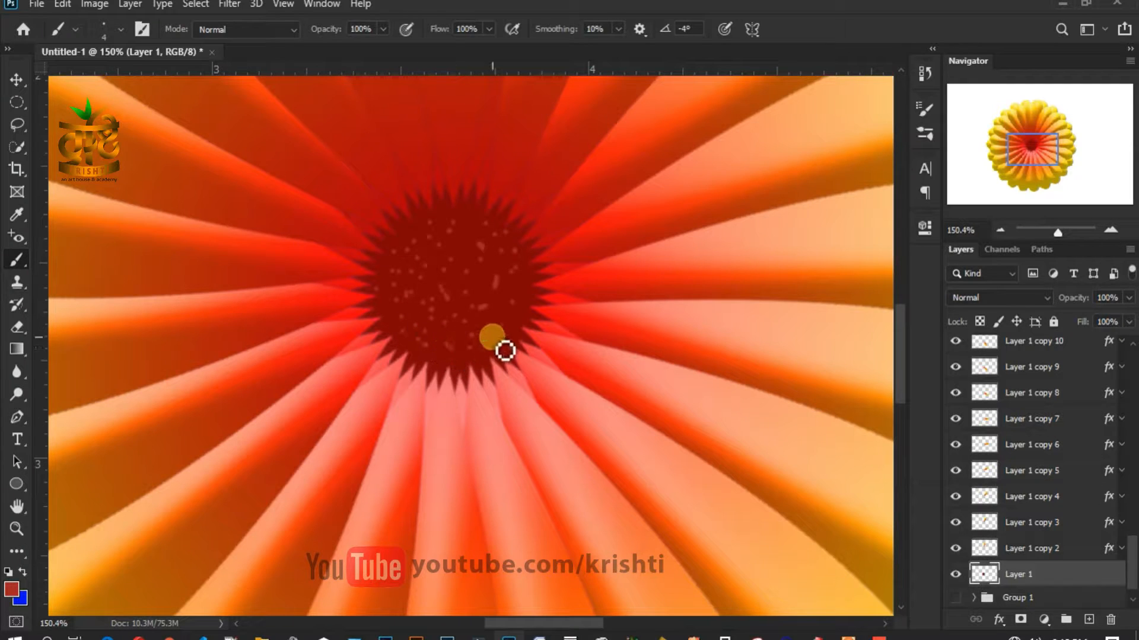
{"action": "left_click", "coordinate": [520, 280]}
{"action": "left_click", "coordinate": [511, 283]}
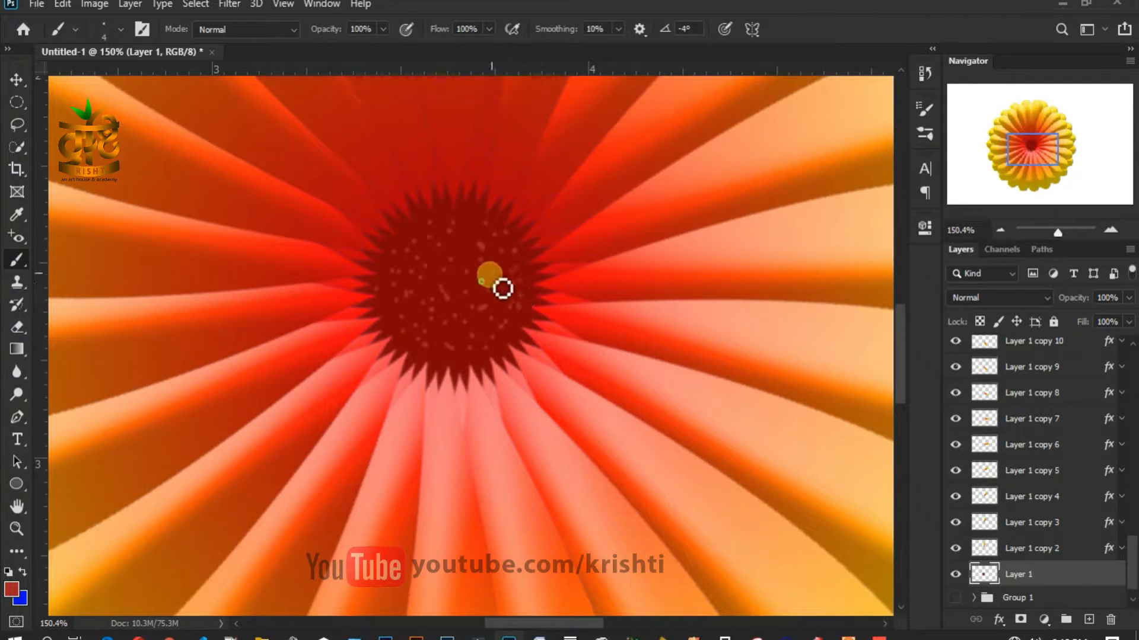
{"action": "left_click", "coordinate": [501, 265]}
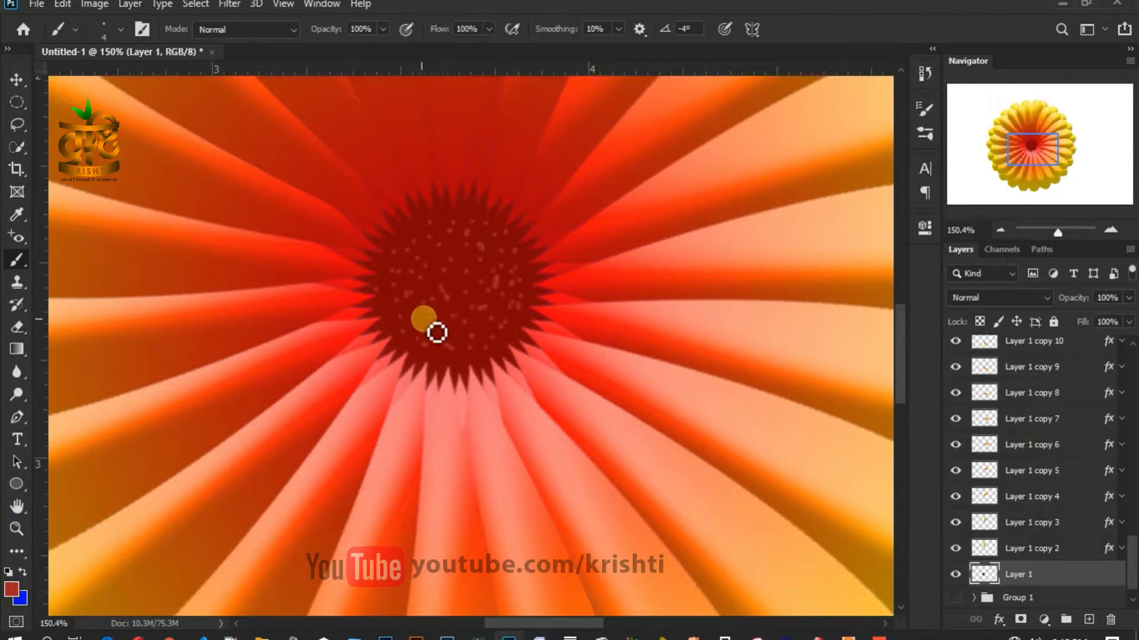
{"action": "scroll", "coordinate": [522, 290], "scroll_direction": "down", "scroll_amount": 8}
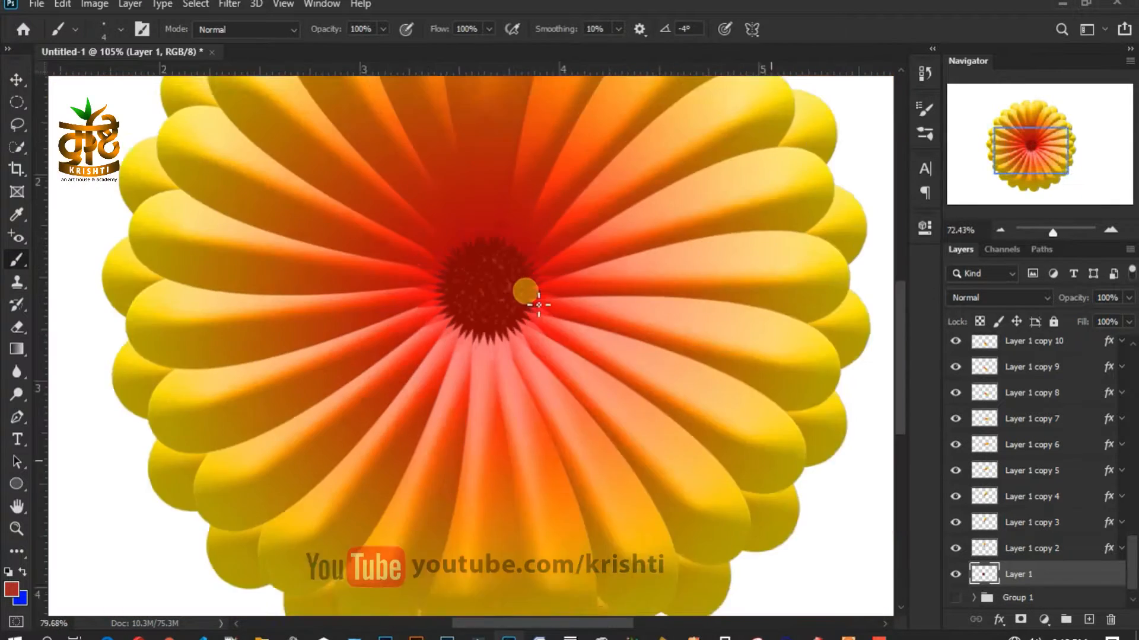
{"action": "left_click", "coordinate": [15, 78]}
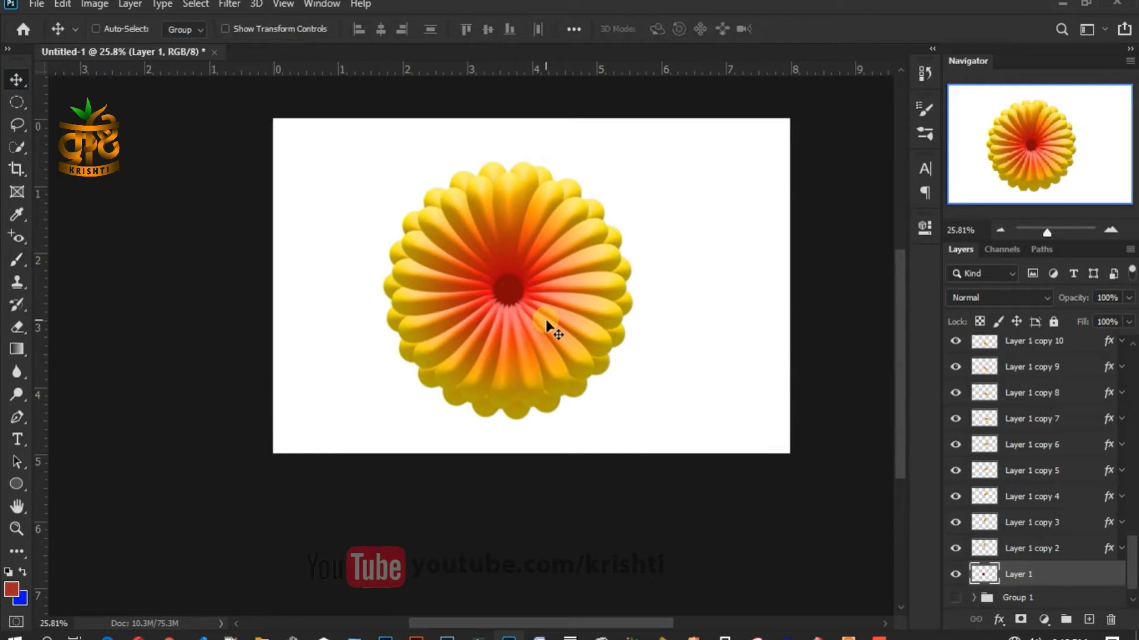
- Select Layer 1 copy 46 down to Layer 1 and group them into Group 2
{"action": "key", "text": "ctrl+0"}
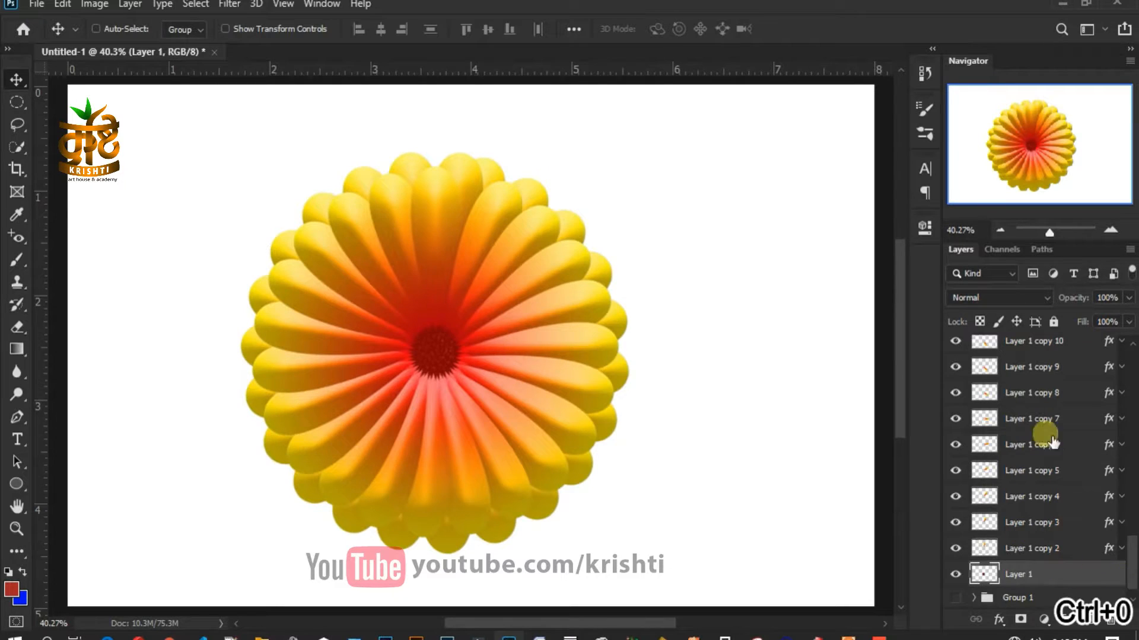
{"action": "scroll", "coordinate": [534, 420], "scroll_direction": "down", "scroll_amount": 2}
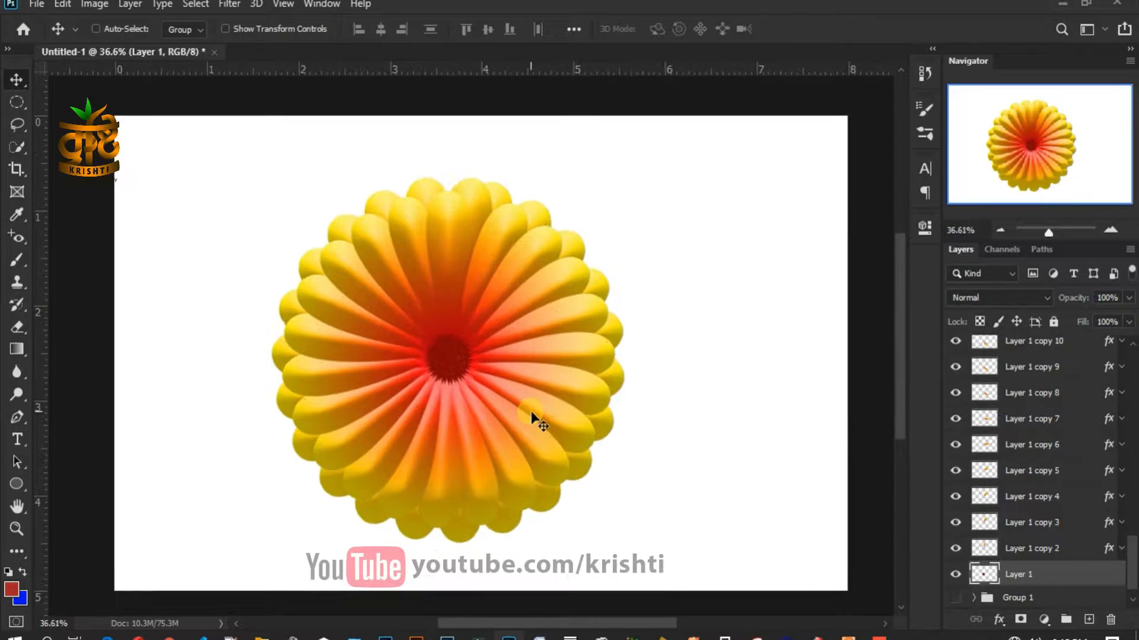
{"action": "scroll", "coordinate": [1091, 516], "scroll_direction": "down", "scroll_amount": 1}
{"action": "scroll", "coordinate": [1052, 397], "scroll_direction": "up", "scroll_amount": 3}
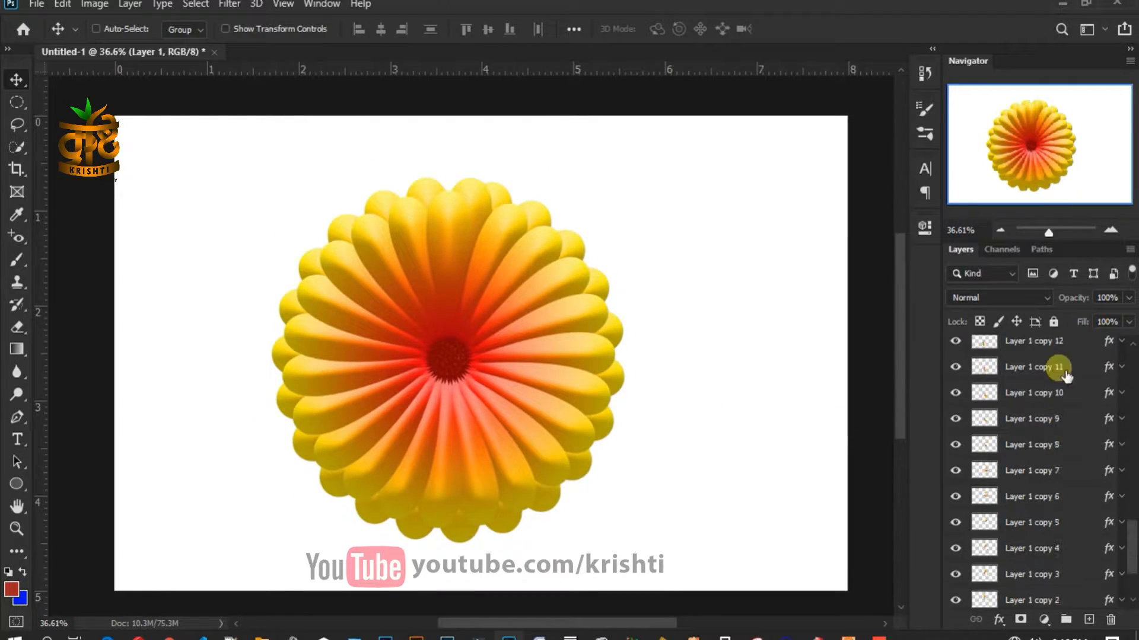
{"action": "left_click_drag", "start_coordinate": [1131, 525], "coordinate": [1129, 350]}
{"action": "left_click", "coordinate": [1072, 354], "text": "shift"}
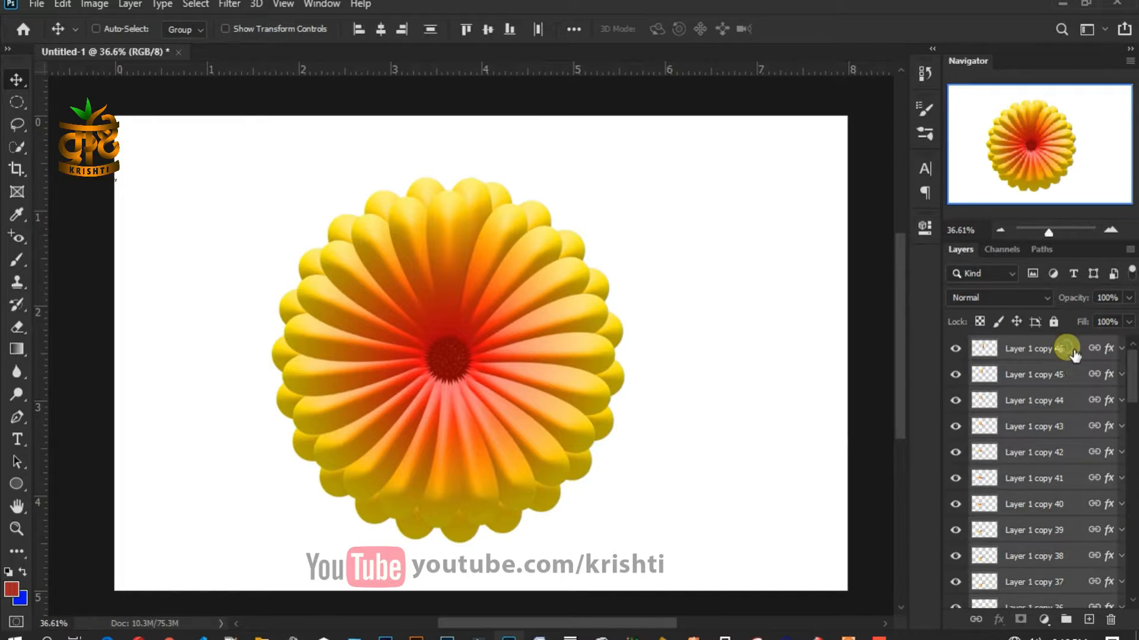
{"action": "left_click", "coordinate": [1066, 619]}
- Expand Group 2 and select Layer 1 inside it
{"action": "left_click", "coordinate": [1061, 365]}
{"action": "left_click", "coordinate": [1017, 348]}
{"action": "left_click", "coordinate": [973, 346]}
{"action": "scroll", "coordinate": [1103, 549], "scroll_direction": "down", "scroll_amount": 2}
{"action": "scroll", "coordinate": [1103, 549], "scroll_direction": "down", "scroll_amount": 10}
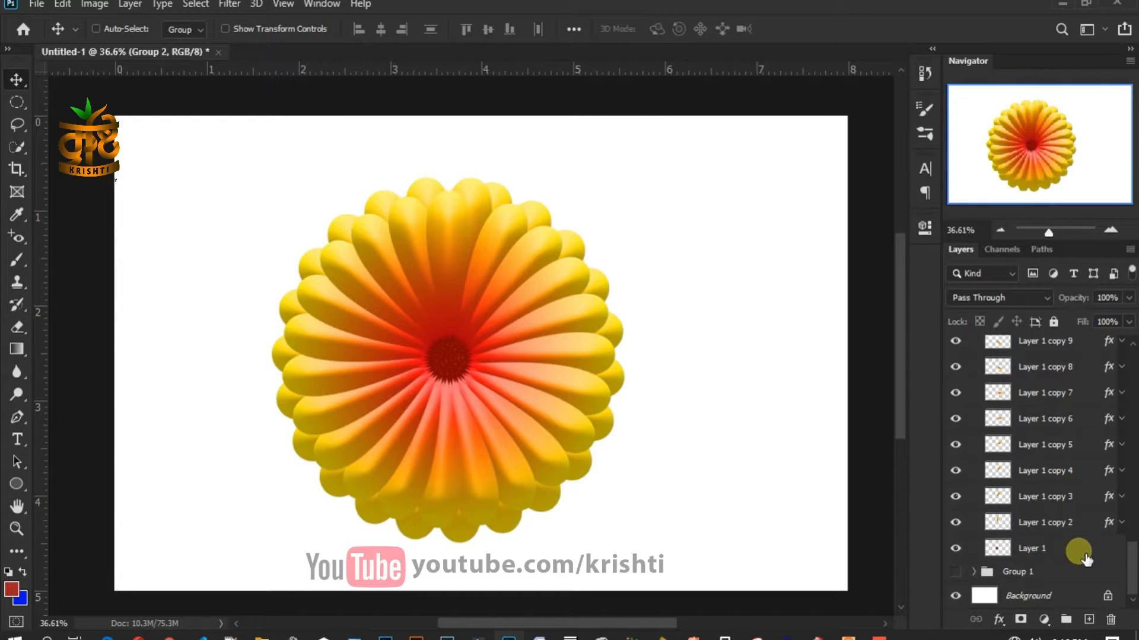
{"action": "left_click", "coordinate": [1084, 557]}
- Add Layer 2 below the flower layers and fill it with light blue #a6acfa
{"action": "left_click", "coordinate": [1089, 619]}
{"action": "left_click_drag", "start_coordinate": [1049, 544], "coordinate": [1081, 590]}
{"action": "left_click", "coordinate": [21, 598]}
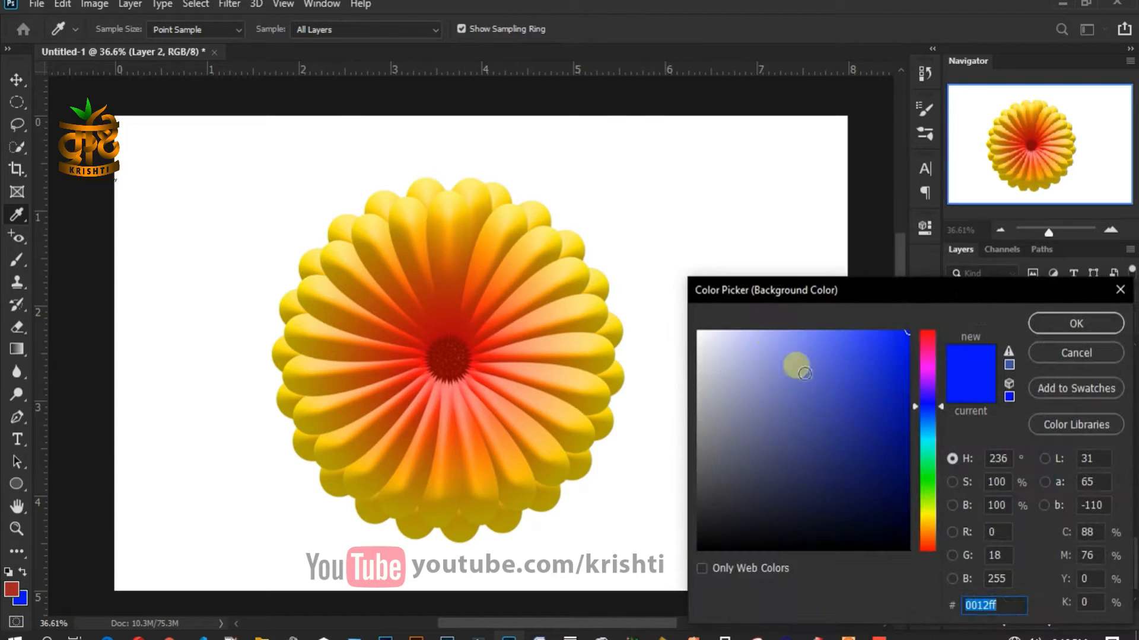
{"action": "left_click", "coordinate": [774, 343]}
{"action": "left_click", "coordinate": [1044, 325]}
{"action": "key", "text": "v"}
{"action": "left_click", "coordinate": [460, 354]}
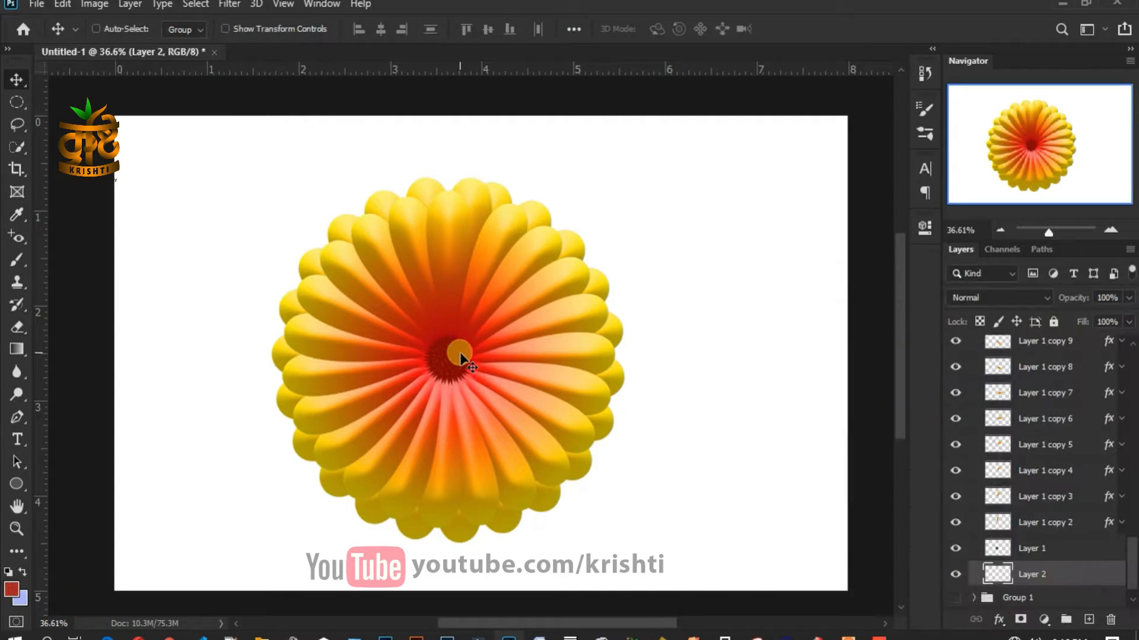
{"action": "key", "text": "ctrl+BackSpace"}
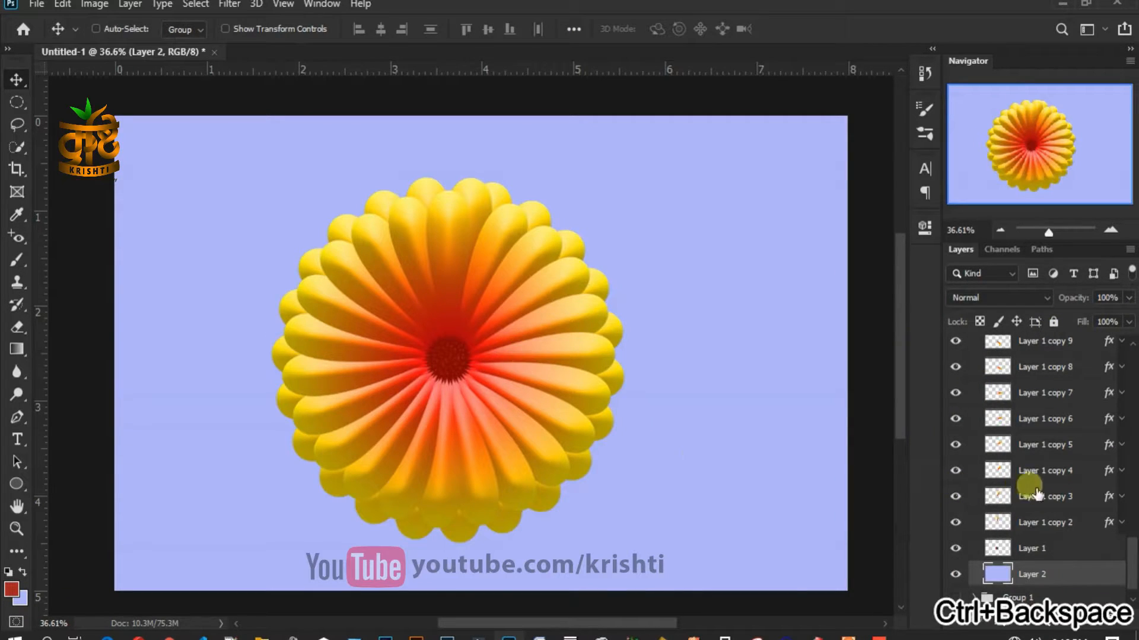
- Move the Group 2 flower up and to the right
{"action": "scroll", "coordinate": [1005, 426], "scroll_direction": "up", "scroll_amount": 4}
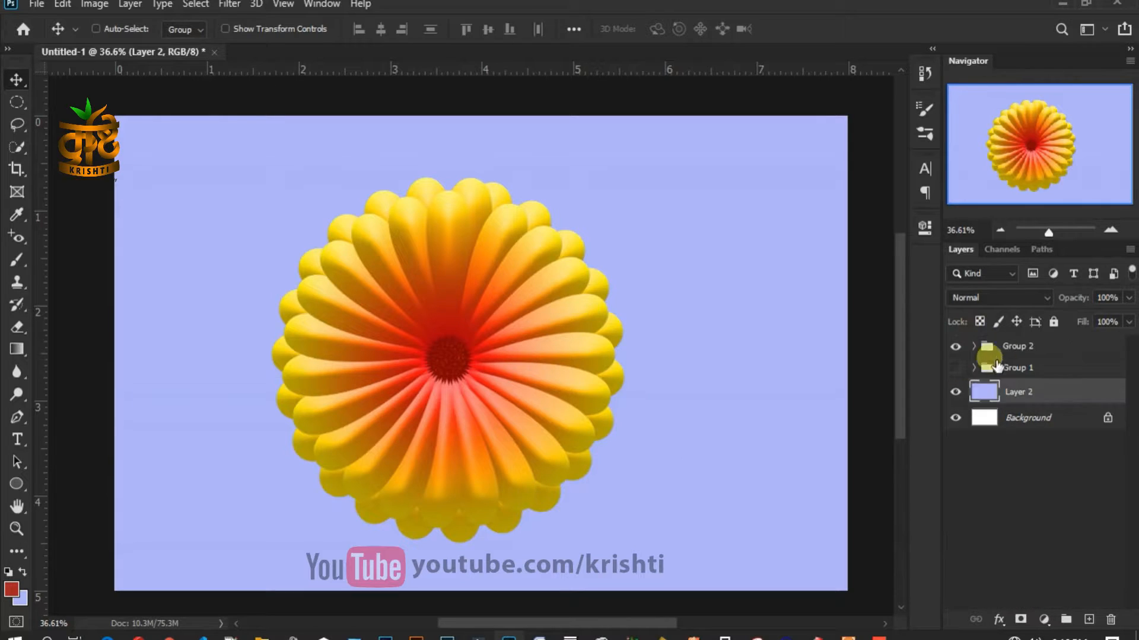
{"action": "left_click", "coordinate": [1053, 346]}
{"action": "left_click_drag", "start_coordinate": [535, 366], "coordinate": [567, 354]}
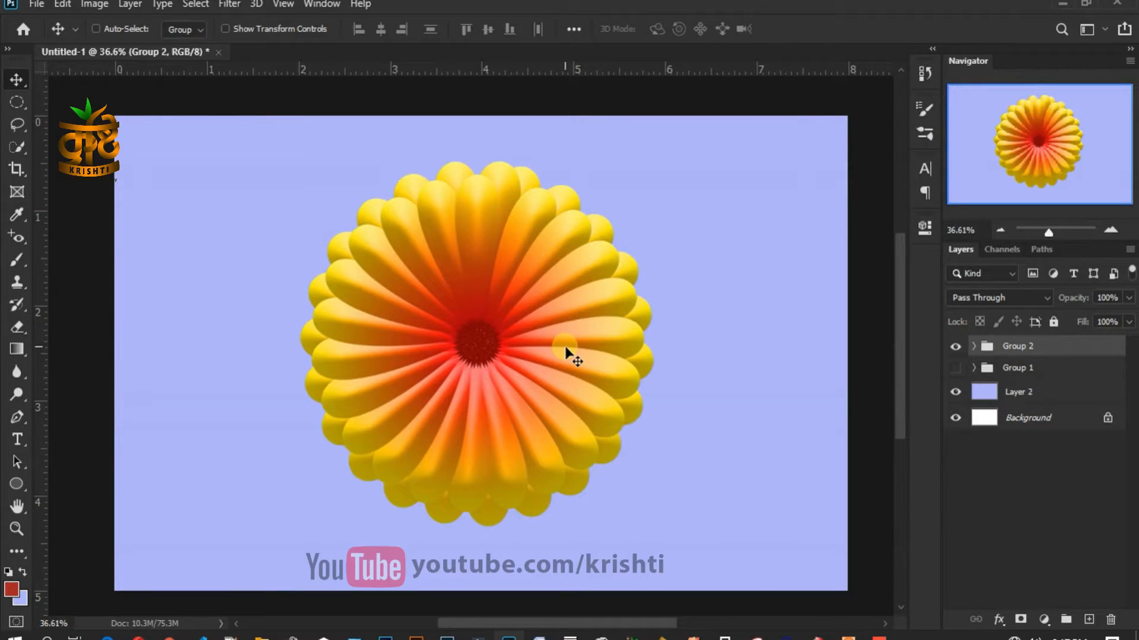
- Duplicate the flower beside the original and scale the copy down
{"action": "left_click_drag", "start_coordinate": [566, 355], "coordinate": [748, 309]}
{"action": "key", "text": "ctrl+t"}
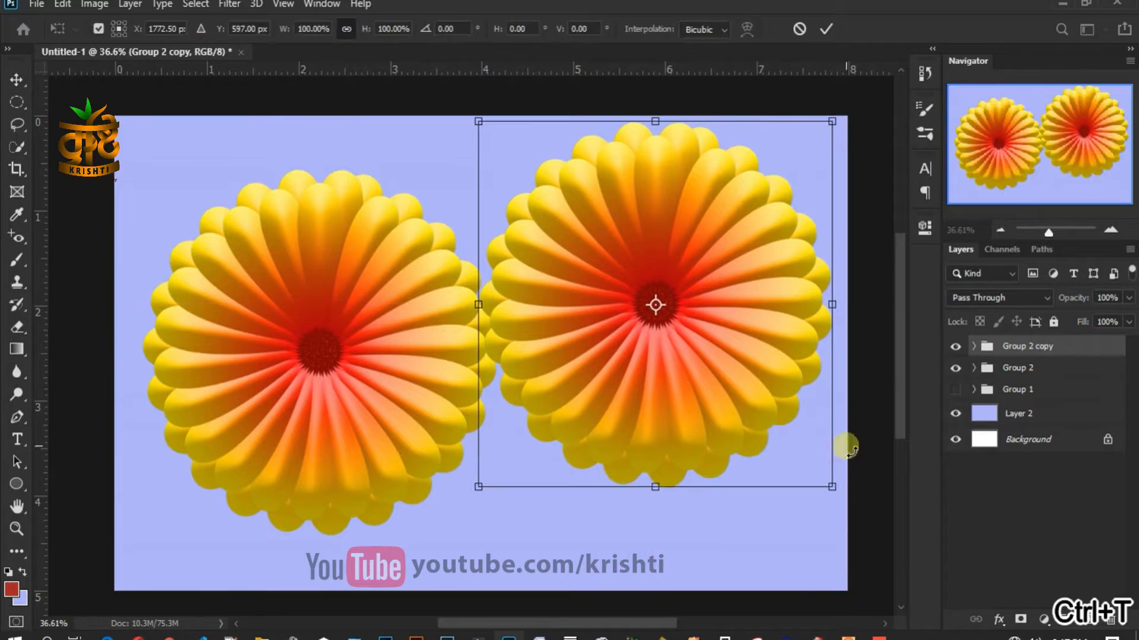
{"action": "left_click_drag", "start_coordinate": [831, 486], "coordinate": [728, 371]}
{"action": "key", "text": "Return"}
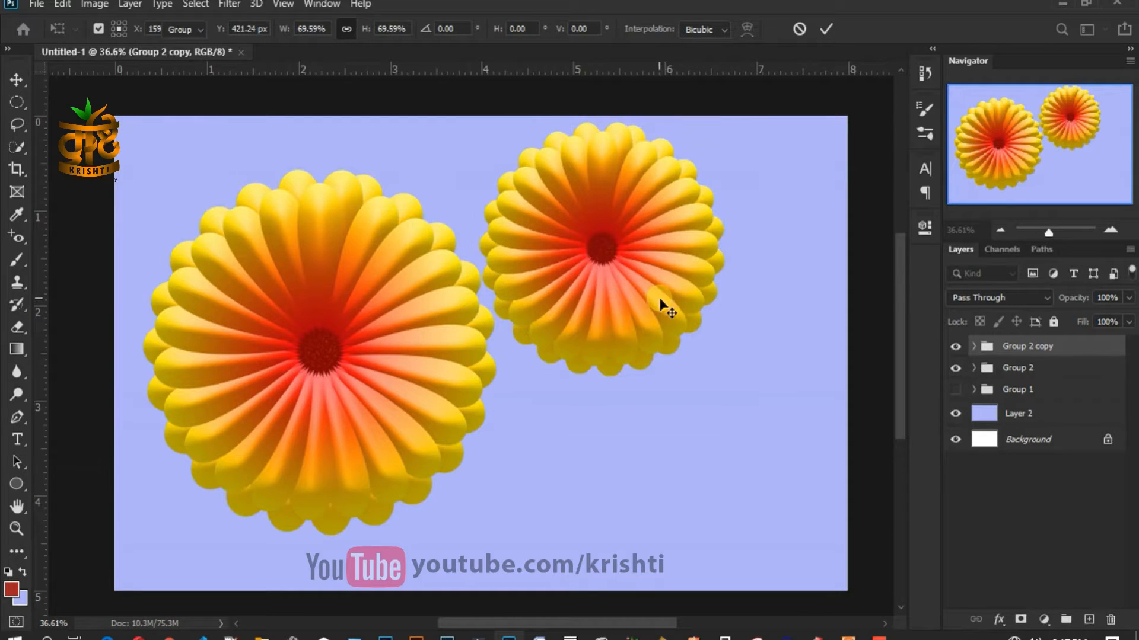
- Duplicate it again, shrink to about 74% and place it lower right
{"action": "left_click_drag", "start_coordinate": [635, 296], "coordinate": [623, 505]}
{"action": "key", "text": "ctrl+t"}
{"action": "left_click_drag", "start_coordinate": [701, 333], "coordinate": [649, 412]}
{"action": "left_click_drag", "start_coordinate": [592, 491], "coordinate": [782, 434]}
{"action": "key", "text": "Return"}
- Make one more copy scaled to 80% and positioned at the lower right
{"action": "left_click_drag", "start_coordinate": [844, 539], "coordinate": [846, 533]}
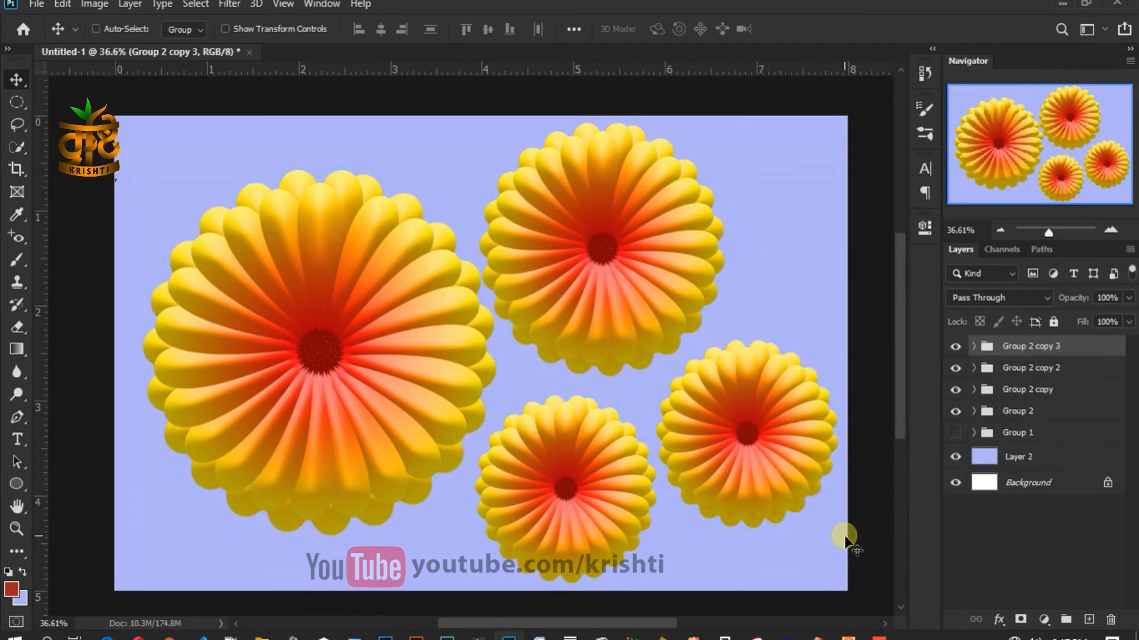
{"action": "key", "text": "ctrl+t"}
{"action": "left_click_drag", "start_coordinate": [838, 339], "coordinate": [805, 376]}
{"action": "left_click_drag", "start_coordinate": [763, 446], "coordinate": [785, 442]}
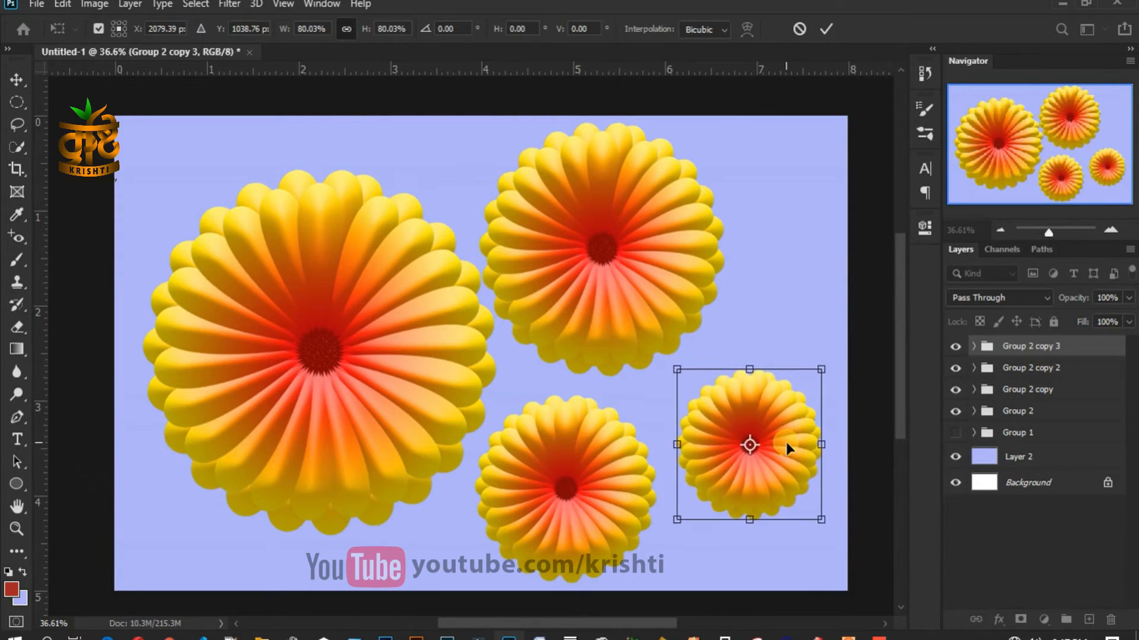
{"action": "key", "text": "Return"}
{"action": "key", "text": "ctrl+0"}
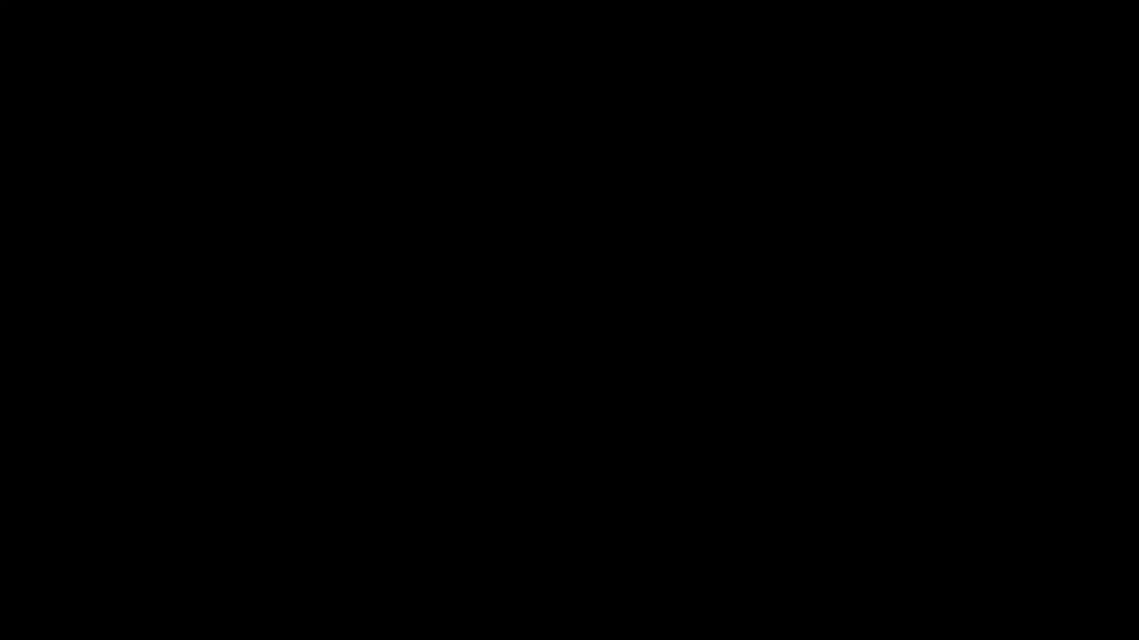